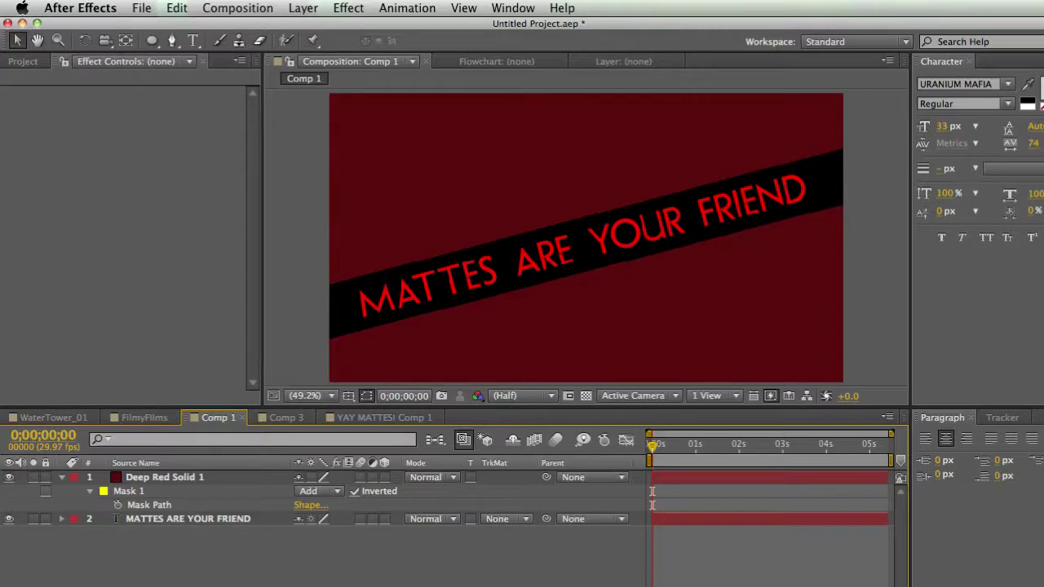
- Create a new 1280×720, 29.97 fps composition, Comp 4, with default settings
click(499, 519)
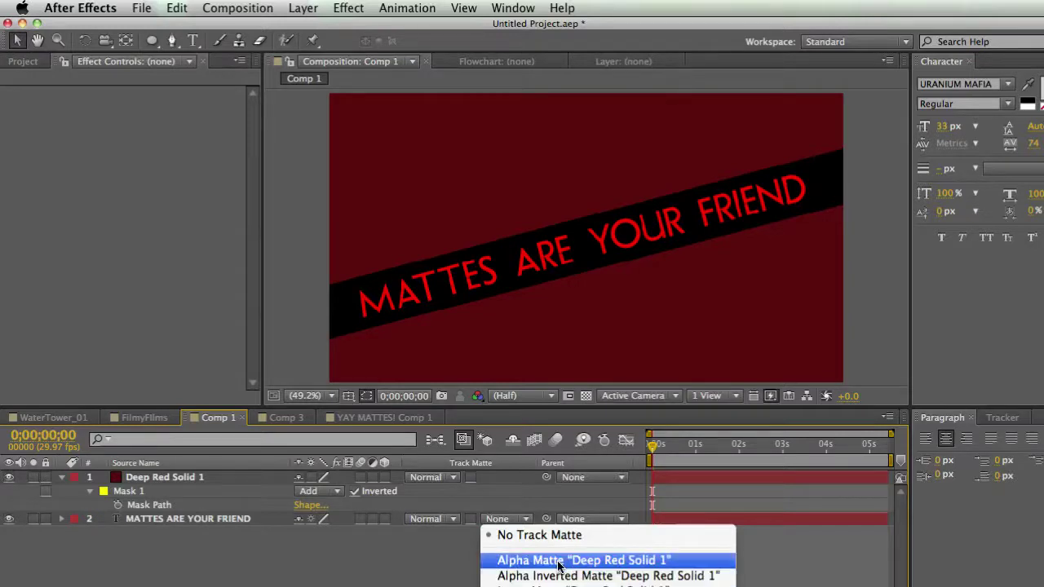
click(271, 535)
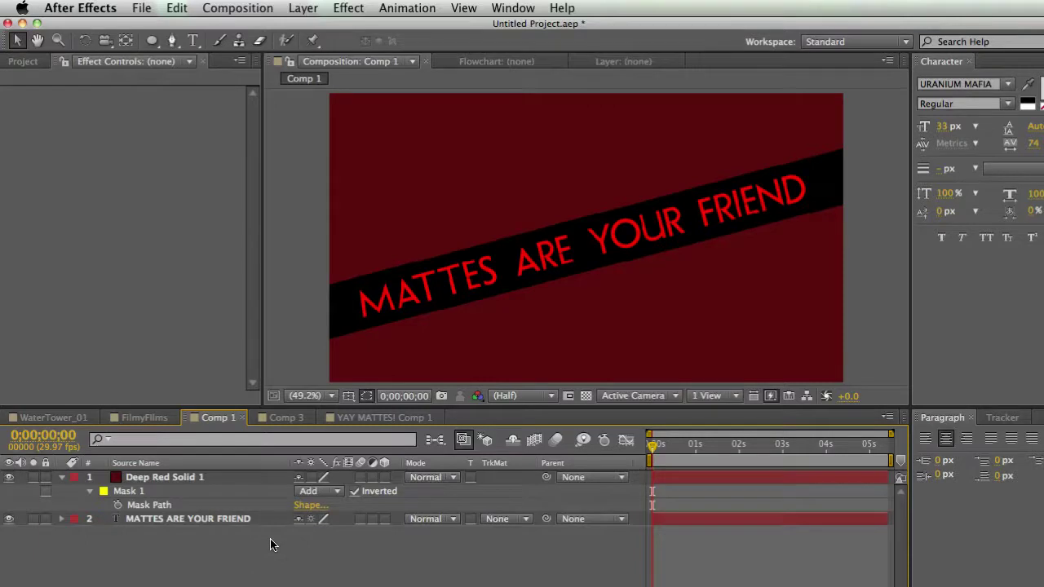
key(super+n)
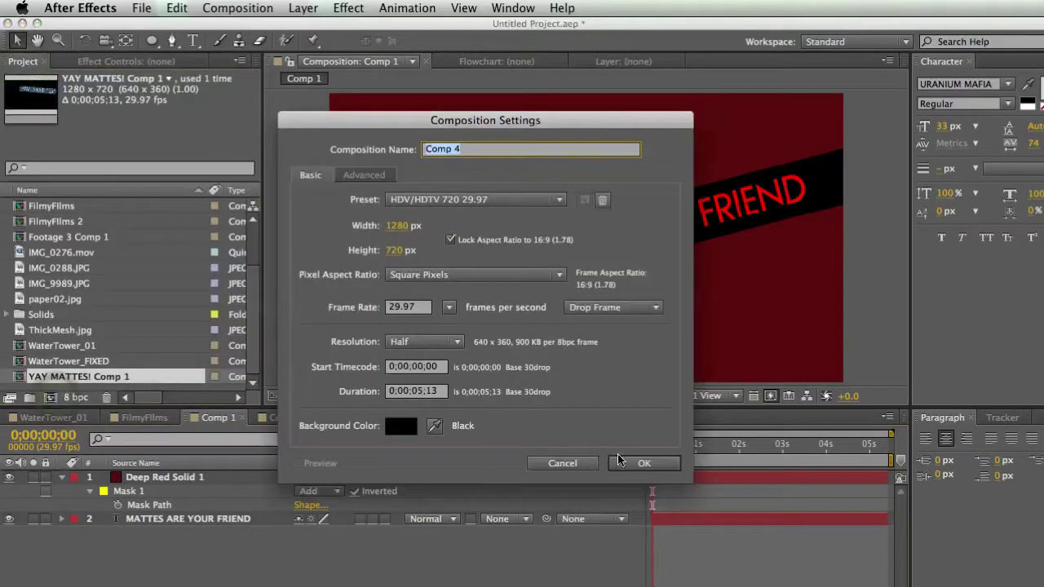
click(644, 463)
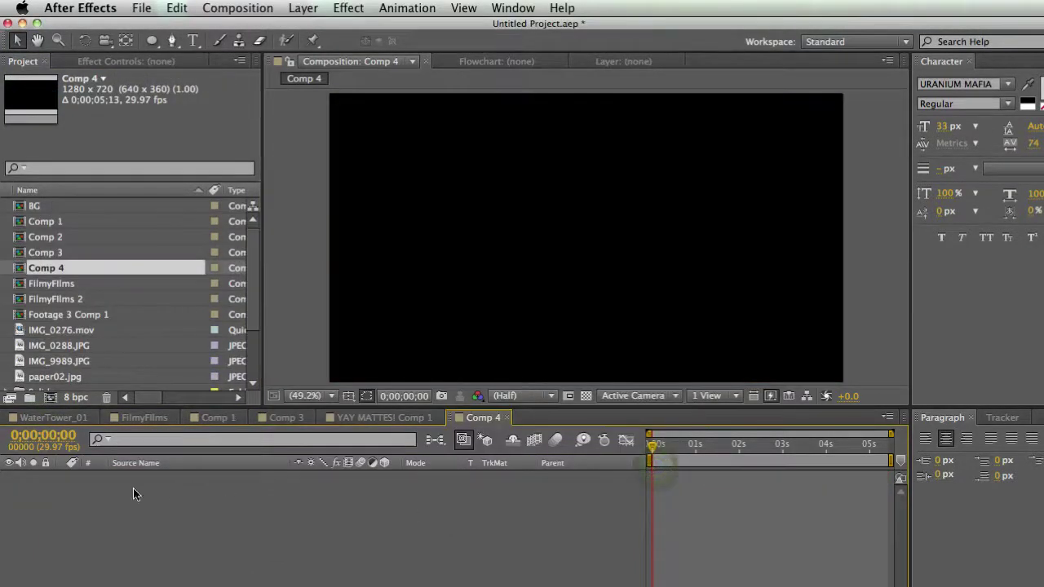
- Add a Medium Royal Blue solid layer to Comp 4
right_click(131, 488)
mouse_move(195, 504)
click(422, 541)
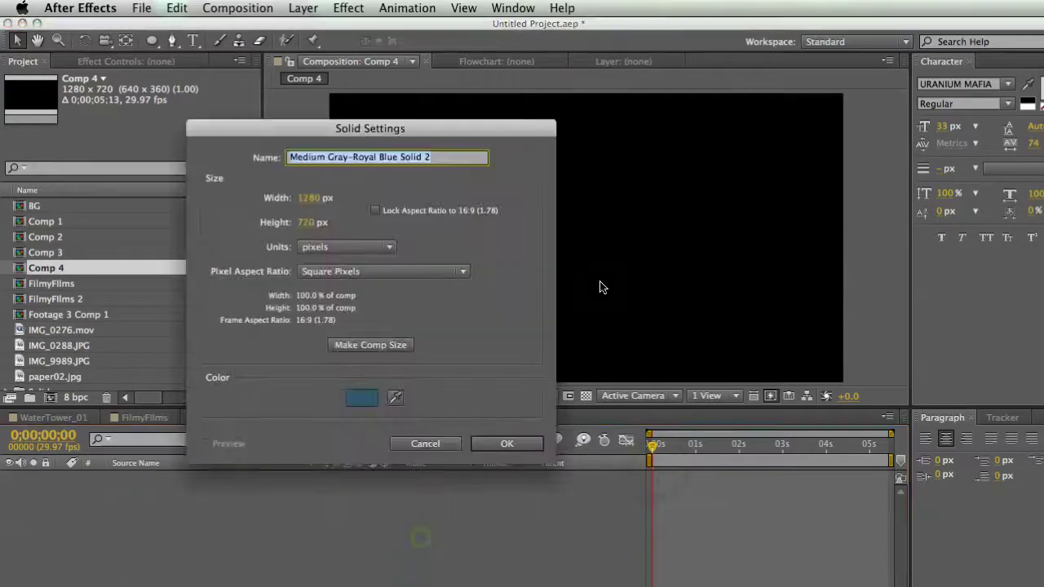
click(363, 398)
click(752, 400)
click(715, 400)
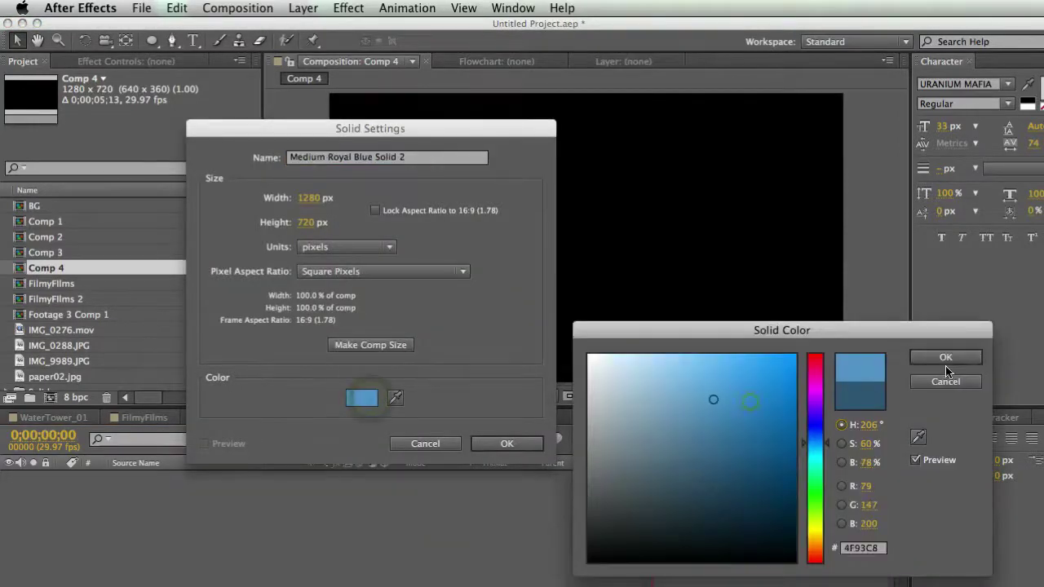
click(946, 359)
click(507, 443)
- Add a vivid purple solid, Purple Solid 1, above the blue solid
right_click(141, 517)
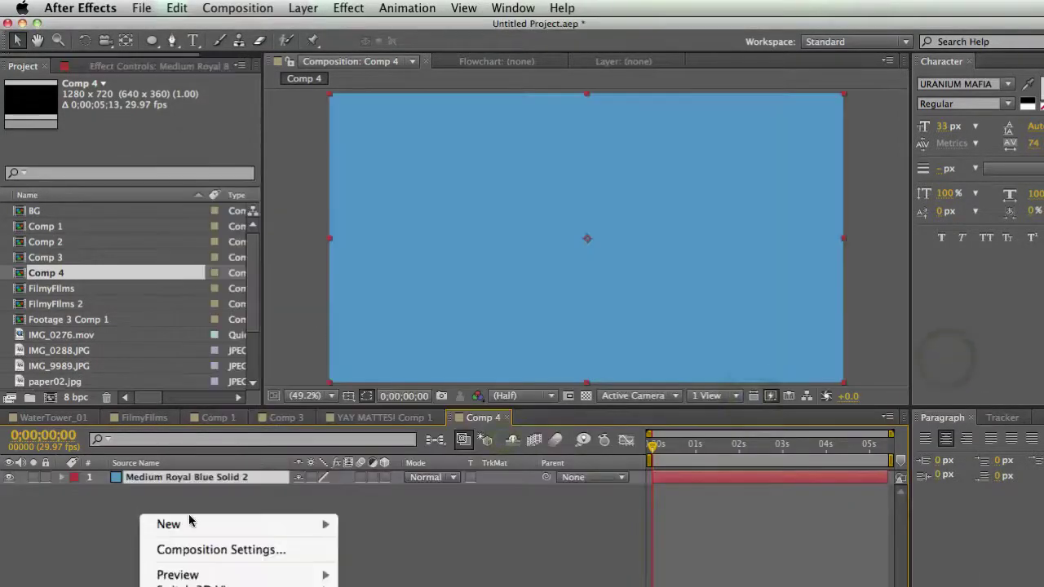
mouse_move(281, 523)
click(432, 562)
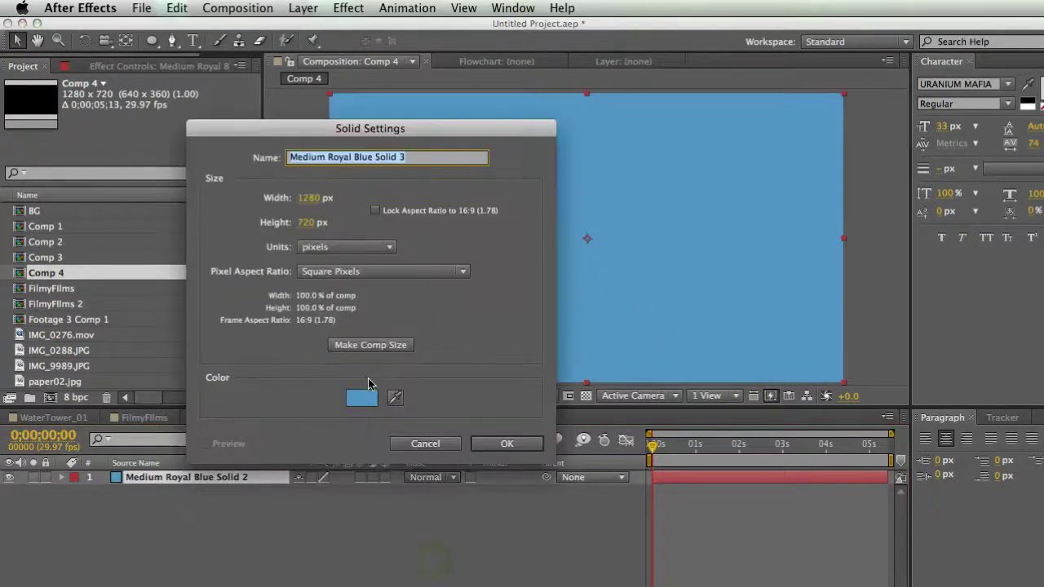
click(361, 397)
click(814, 397)
click(765, 371)
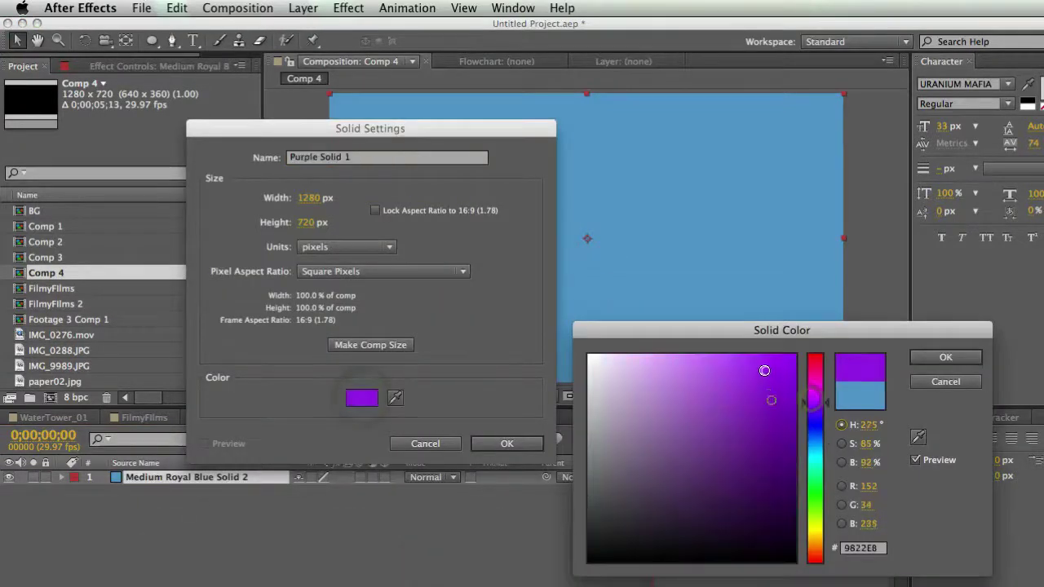
click(945, 358)
click(506, 443)
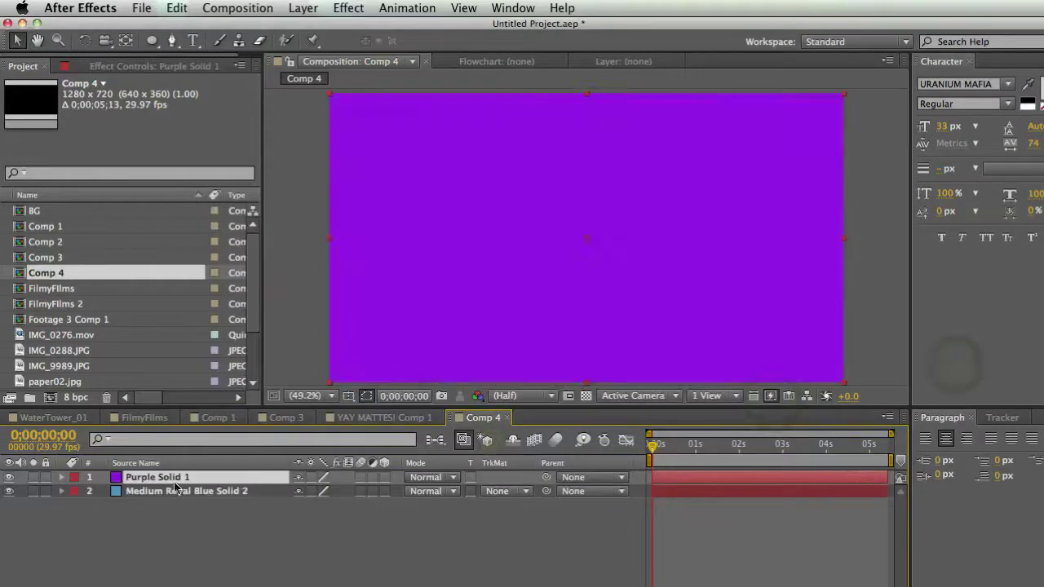
- Shift Purple Solid 1 down and to the right in the viewer to reveal the blue
click(187, 508)
drag(380, 186, 460, 210)
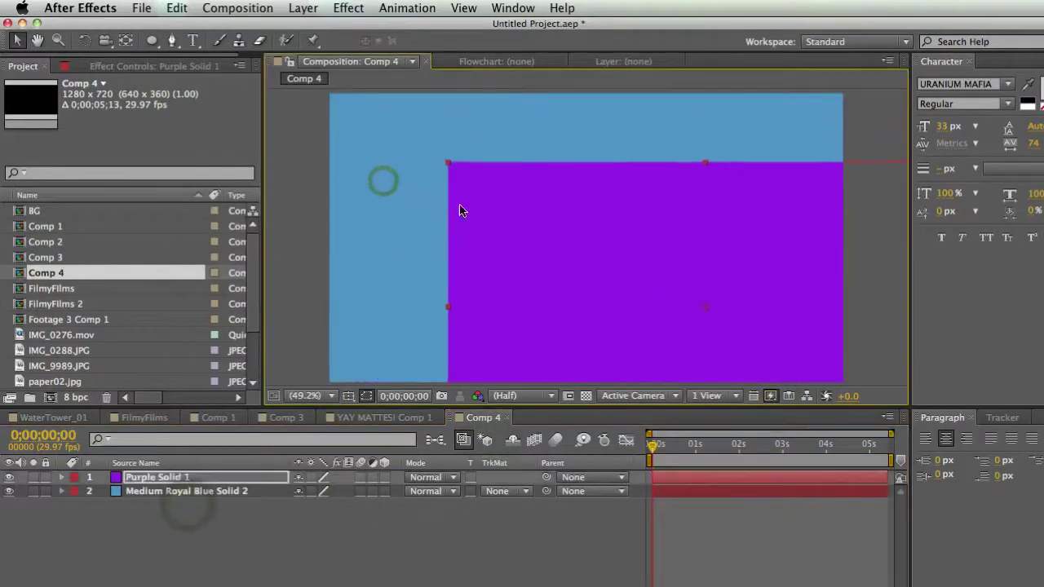
scroll(128, 282, down, 3)
- Set Medium Royal Blue Solid 2's track matte to Alpha Matte "Purple Solid 1" and compare with purple hidden
click(231, 506)
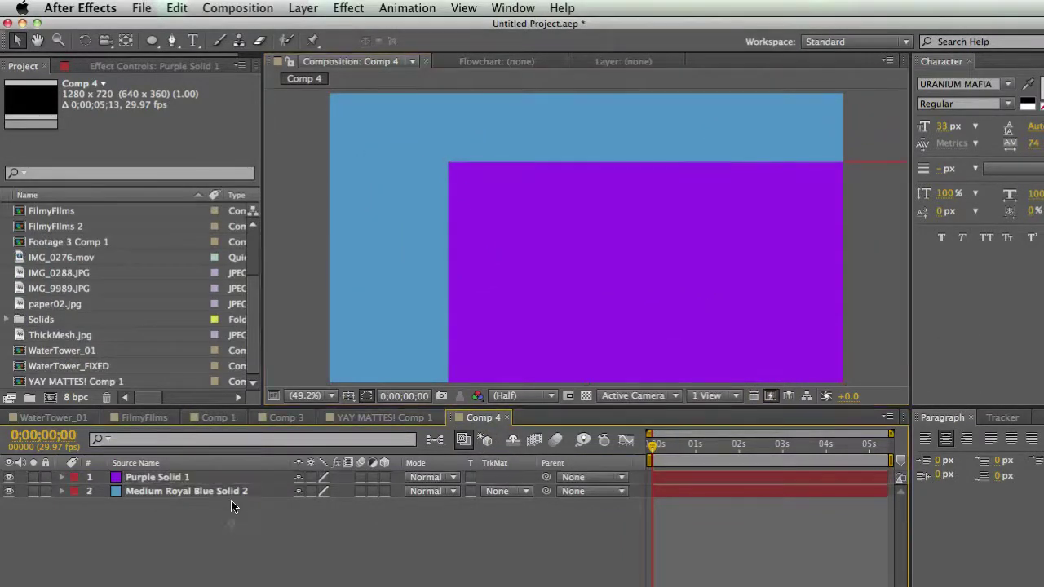
click(230, 493)
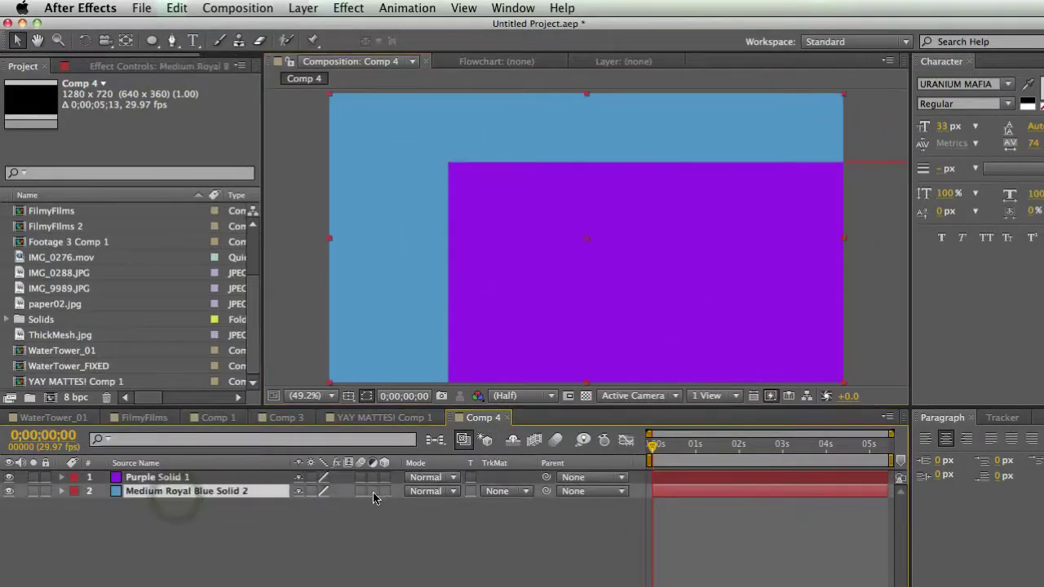
click(497, 491)
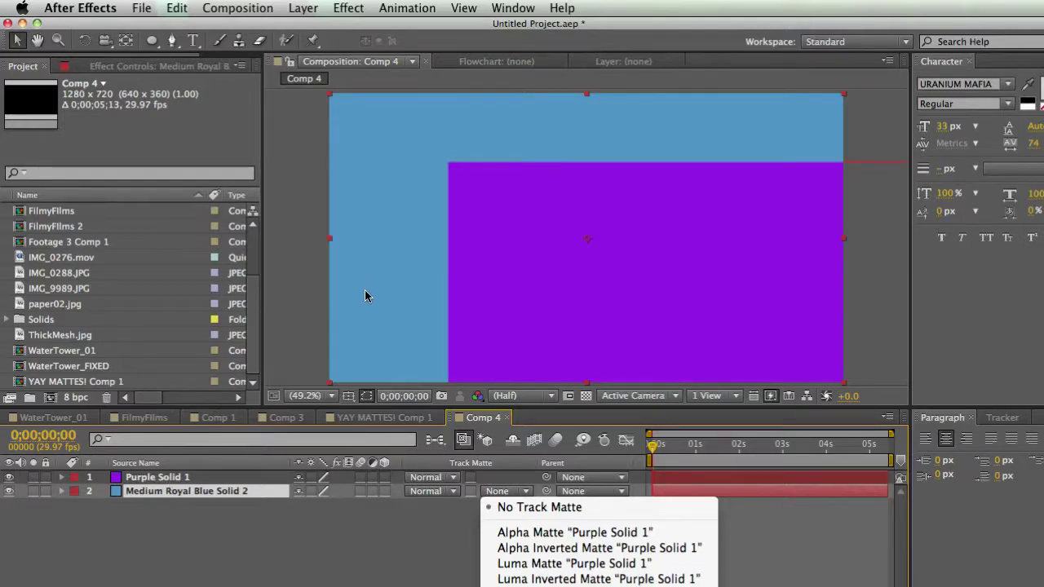
click(537, 533)
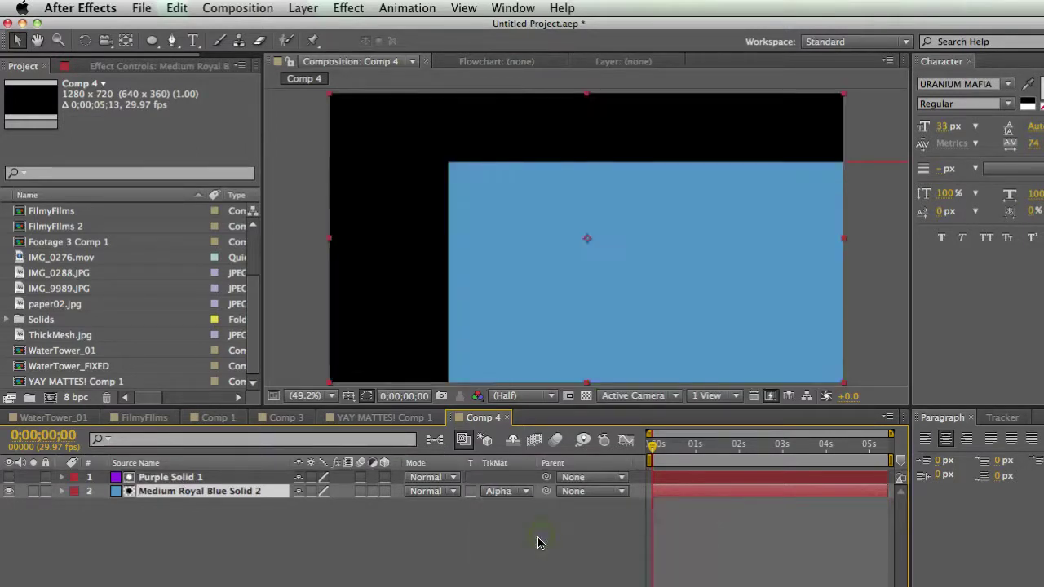
click(538, 534)
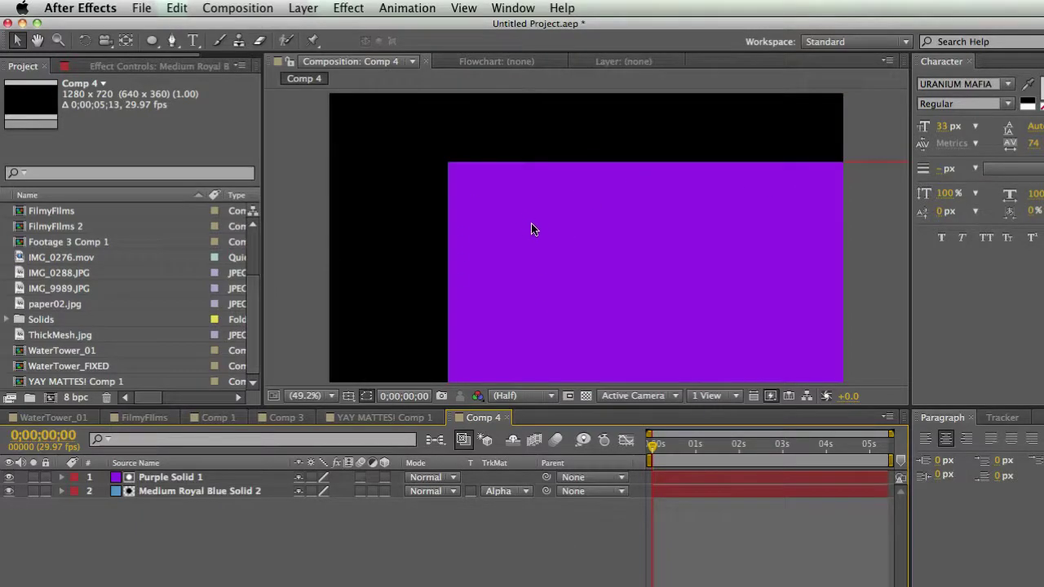
click(8, 477)
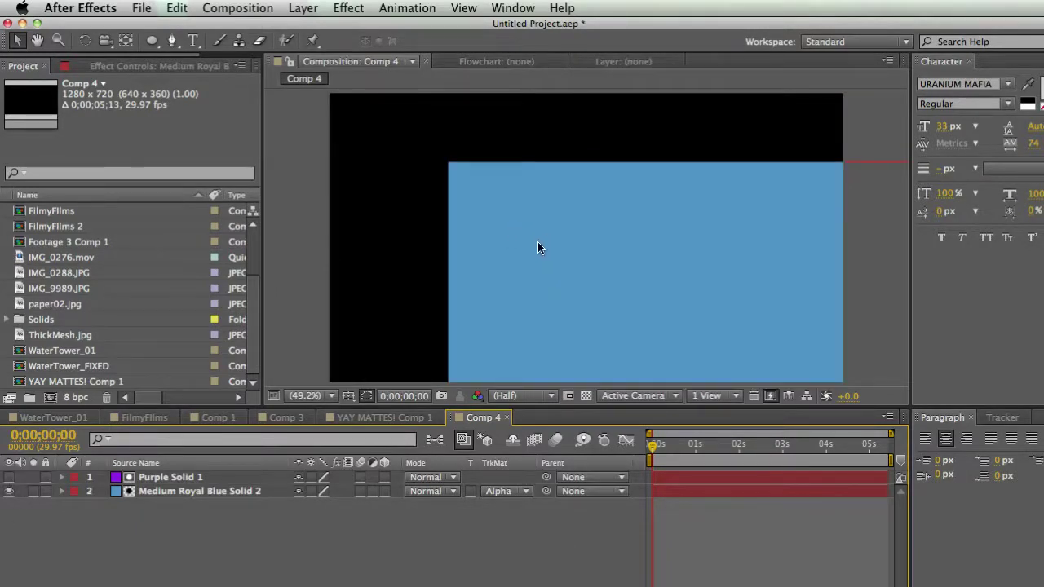
click(9, 477)
- Start a Pen-tool mask on Purple Solid 1 with jagged points across its top and right
click(186, 478)
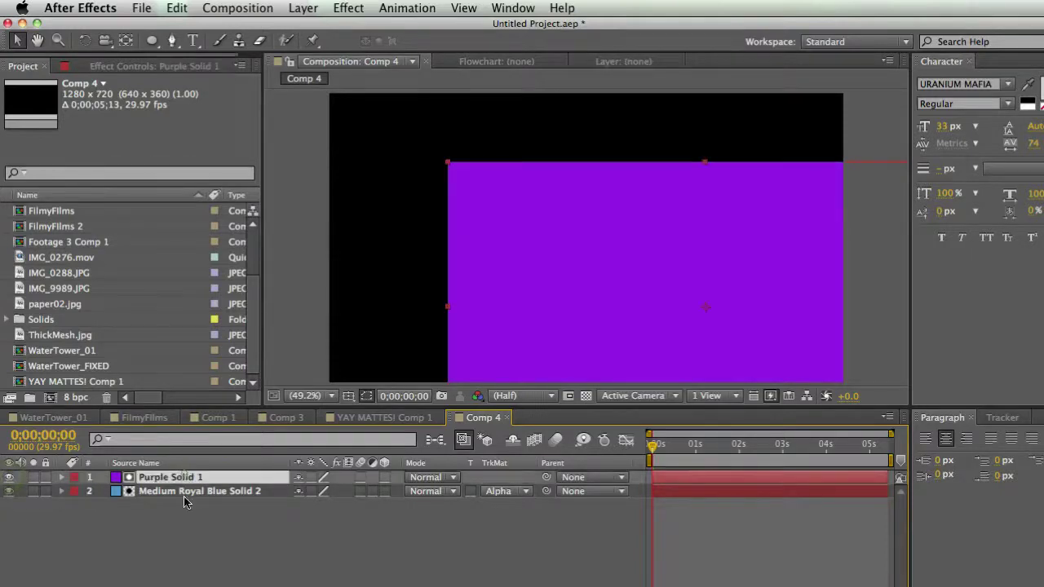
click(171, 40)
click(582, 249)
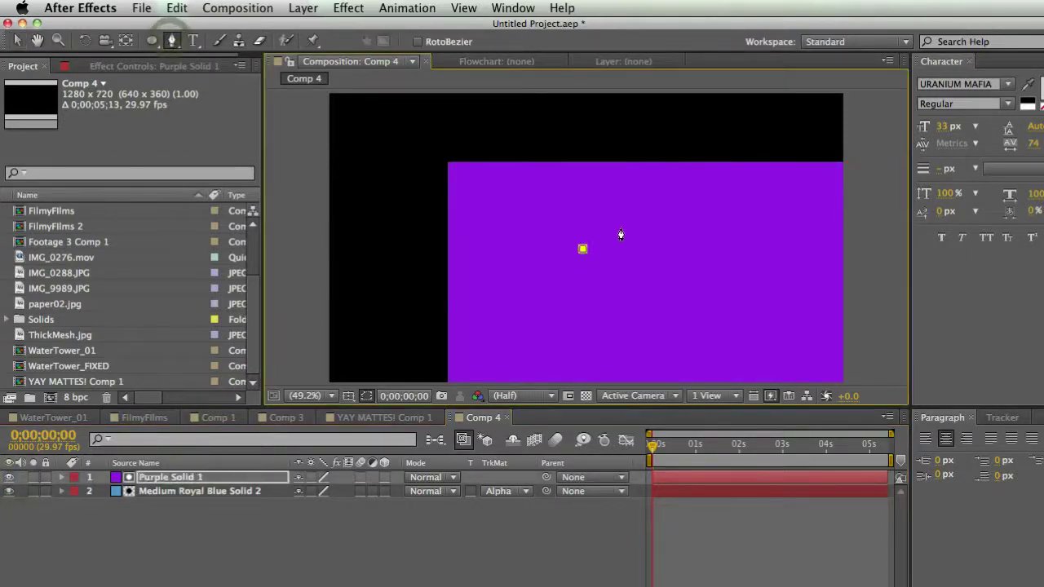
click(630, 220)
click(674, 252)
click(749, 200)
click(760, 307)
click(693, 304)
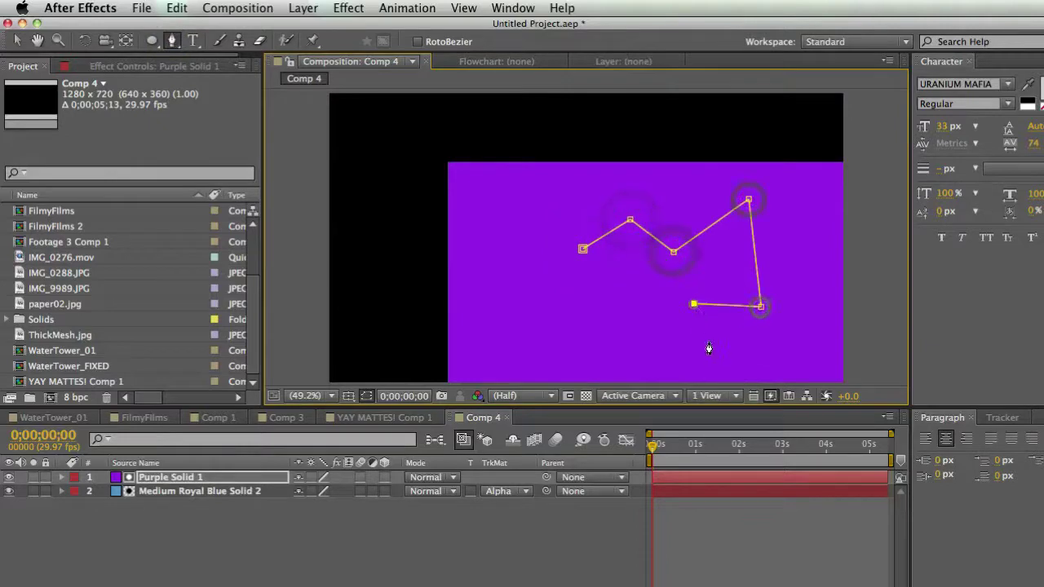
- Finish the mask along the bottom and left side and close it on the first point
click(710, 342)
click(611, 348)
click(618, 320)
click(528, 329)
click(534, 278)
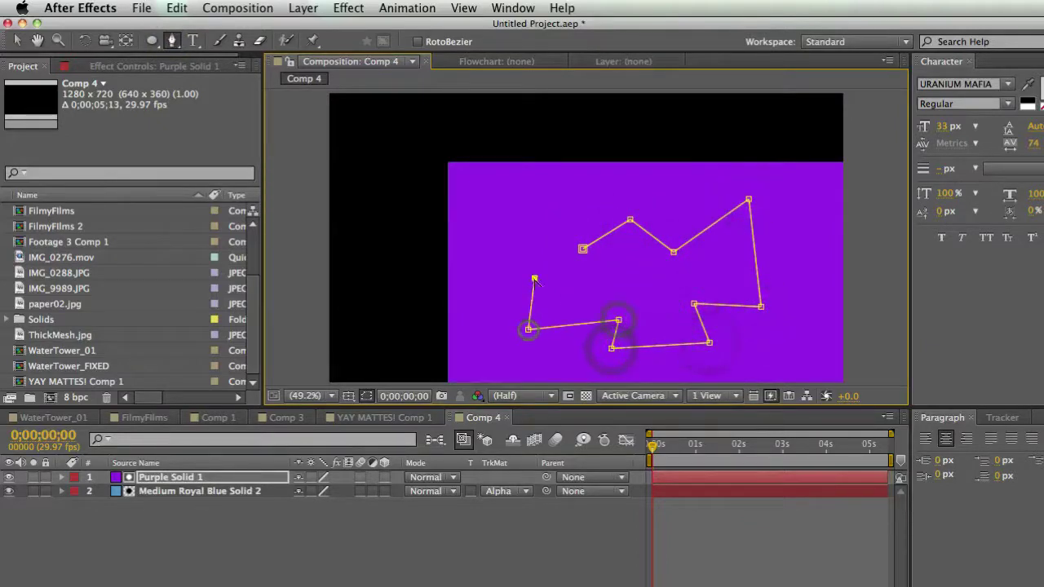
click(581, 273)
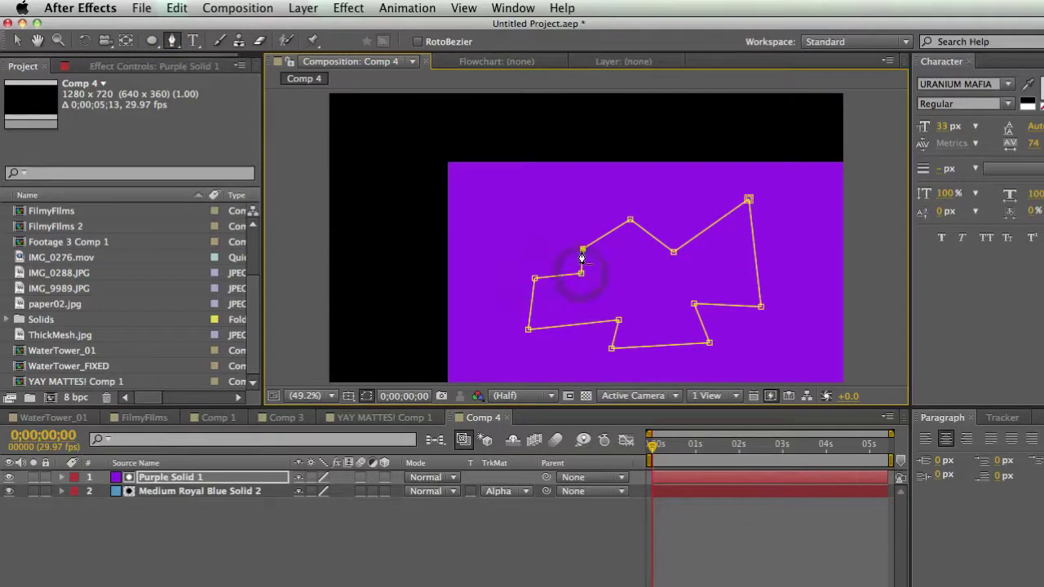
click(583, 249)
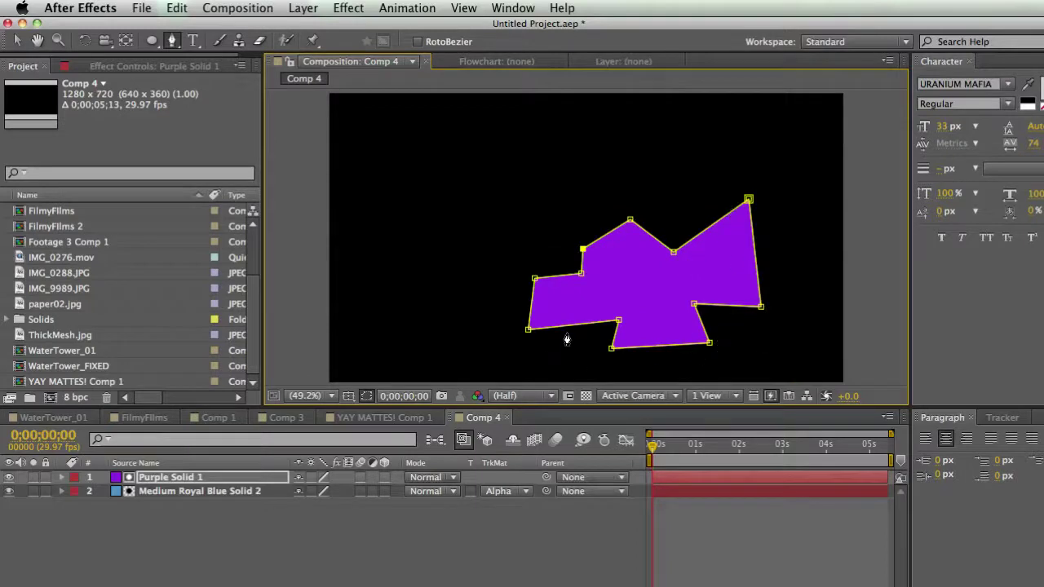
- Hide Purple Solid 1 to reveal the blue polygon and select Medium Royal Blue Solid 2
click(9, 478)
click(152, 522)
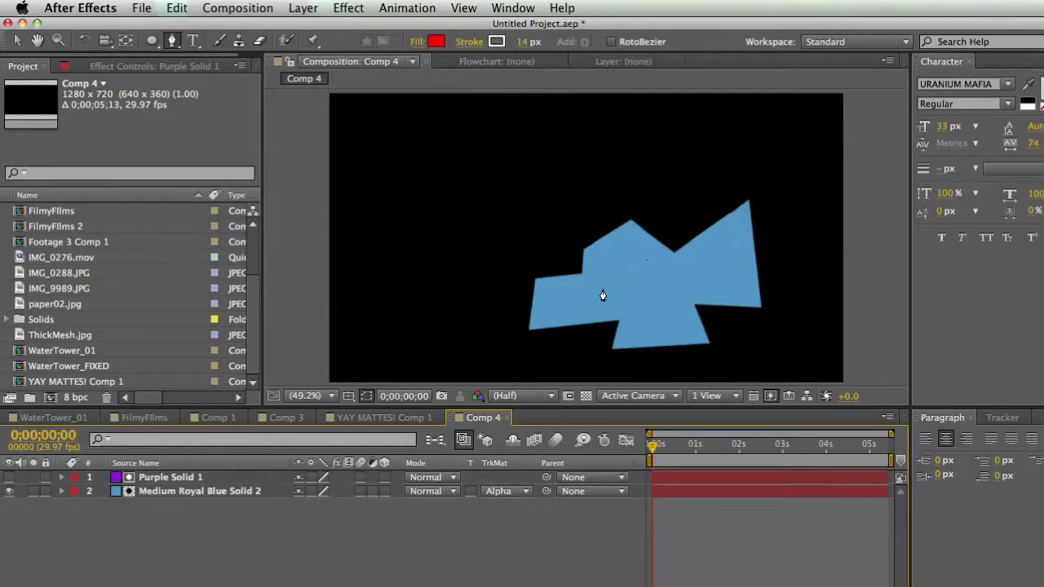
click(163, 491)
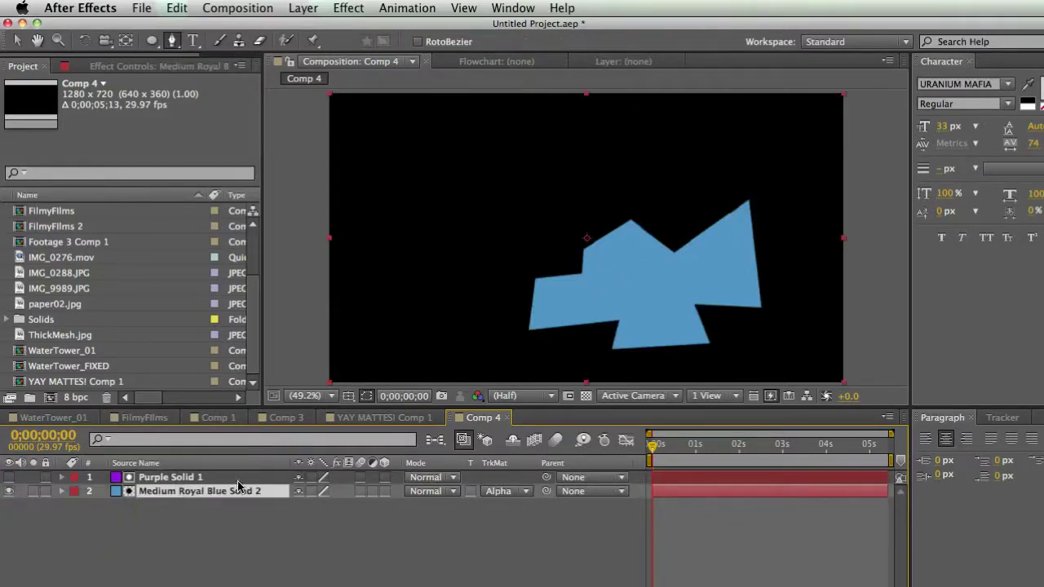
- Move the blue solid around in the viewer, toggling the purple solid's visibility to compare
key(v)
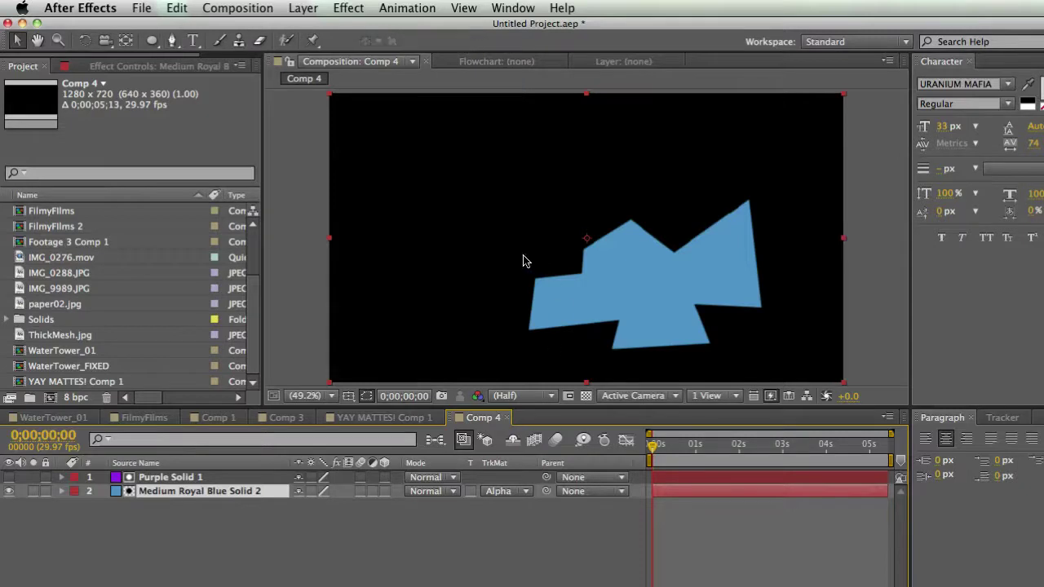
drag(440, 175, 536, 241)
click(9, 477)
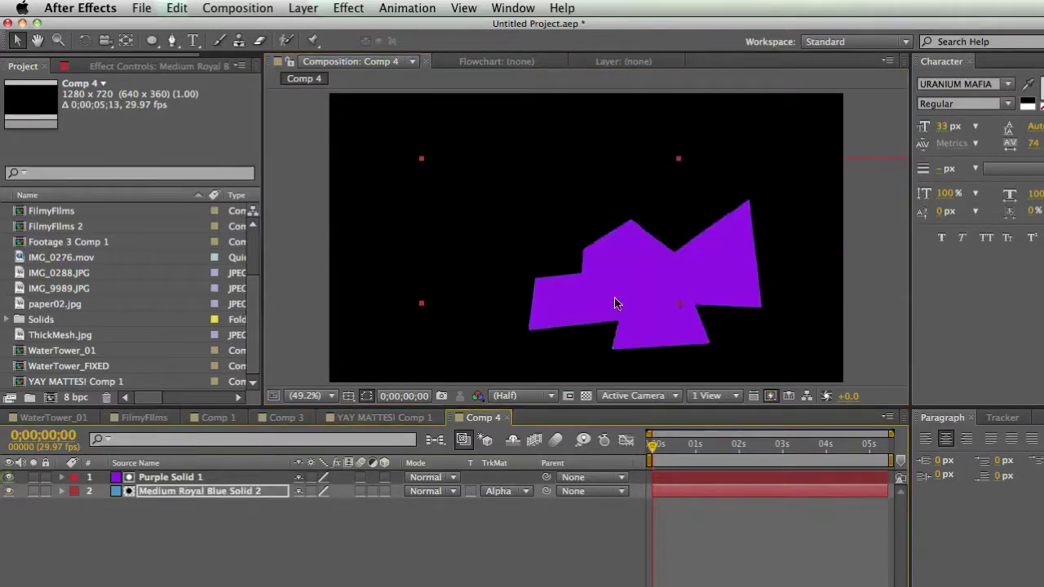
click(9, 478)
drag(589, 324, 375, 242)
mouse_move(495, 164)
mouse_down()
mouse_move(465, 157)
mouse_move(484, 173)
mouse_move(536, 168)
mouse_move(503, 165)
mouse_up()
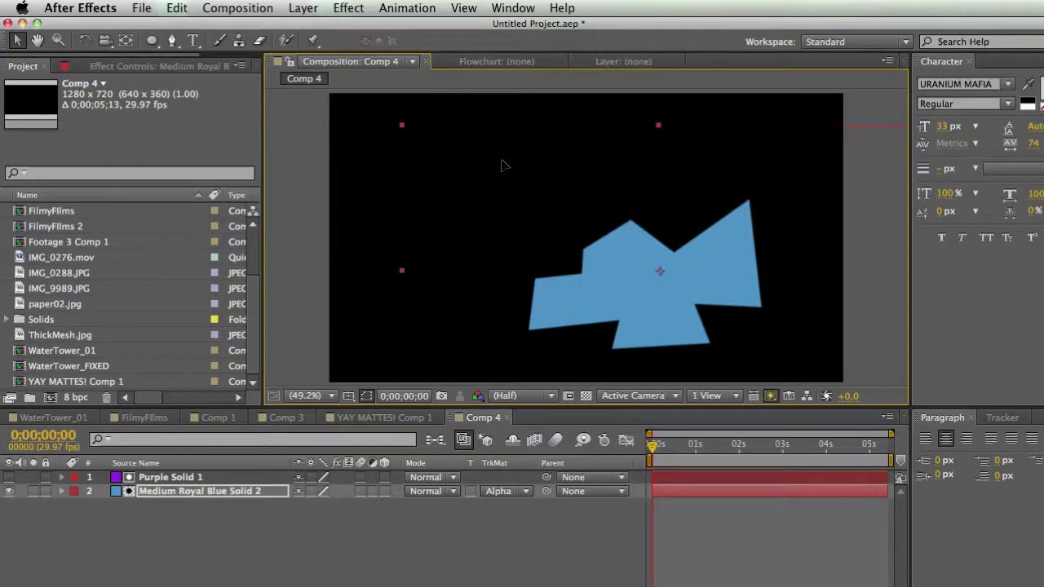
- Move the masked Purple Solid 1 up and left so the blue matted shape follows
click(147, 482)
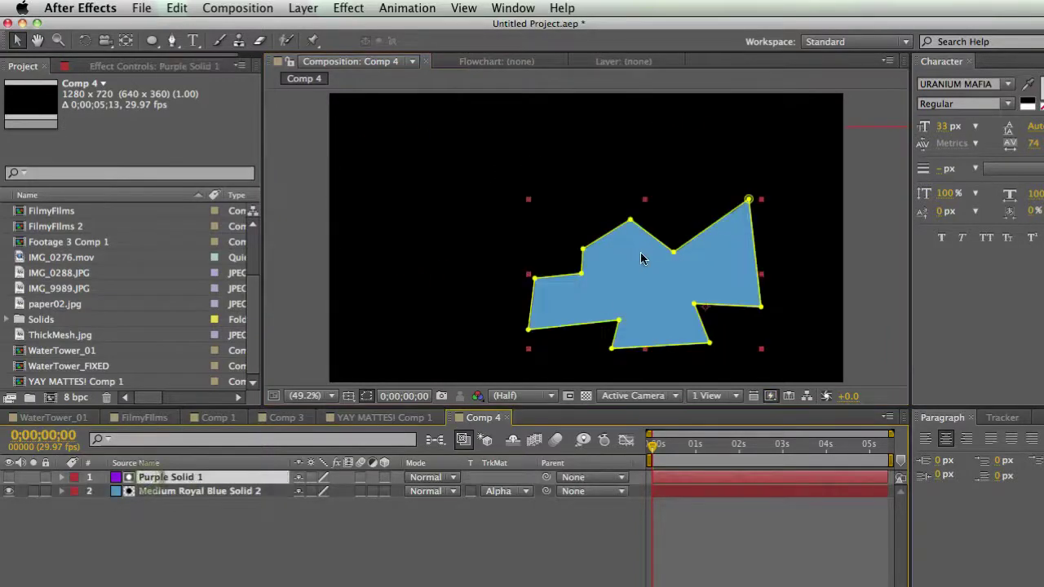
drag(637, 253, 562, 180)
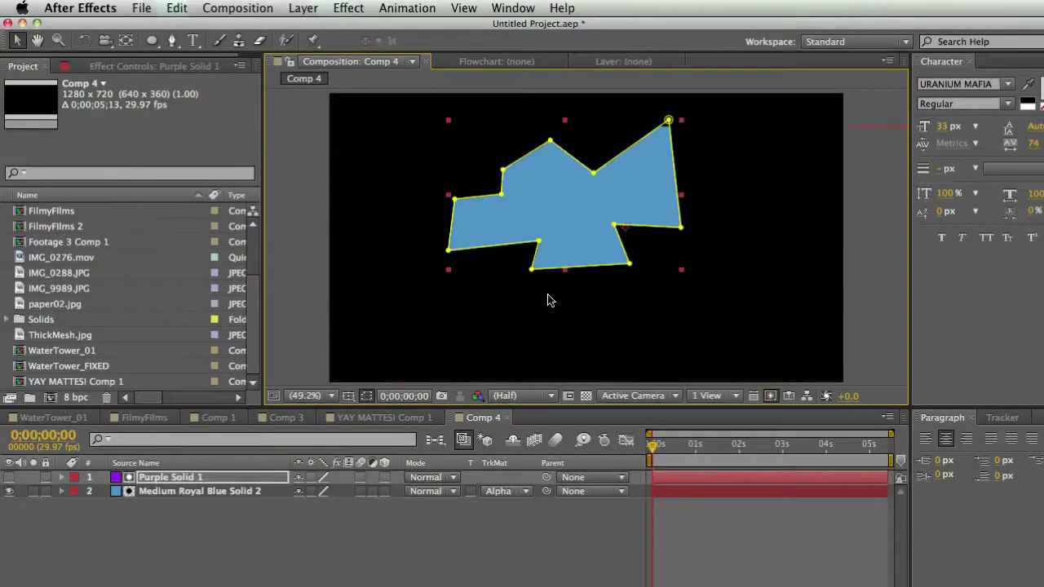
click(498, 491)
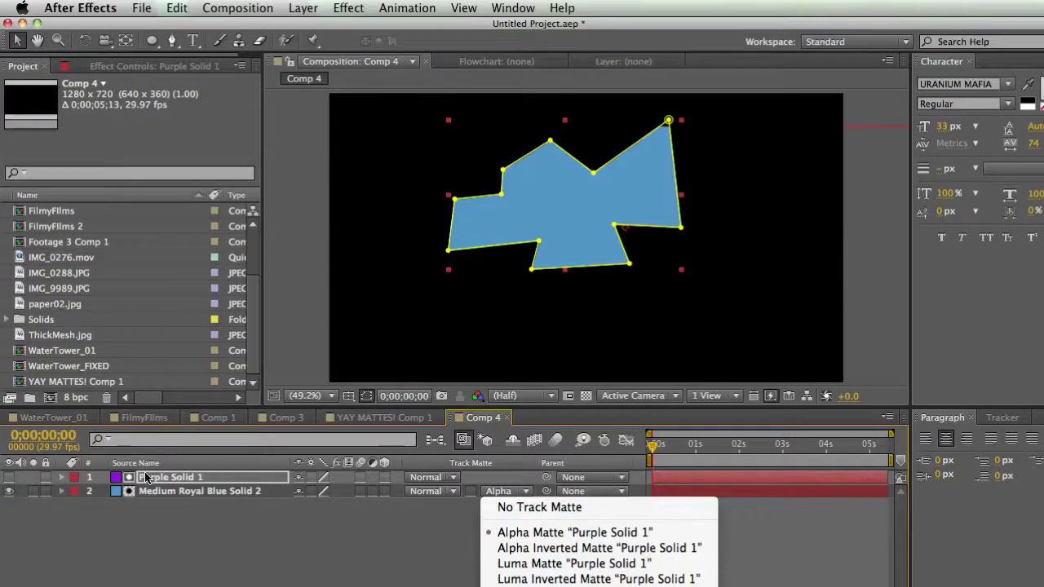
- Switch the blue solid's track matte to Alpha Inverted Matte, showing it outside the purple shape
click(673, 548)
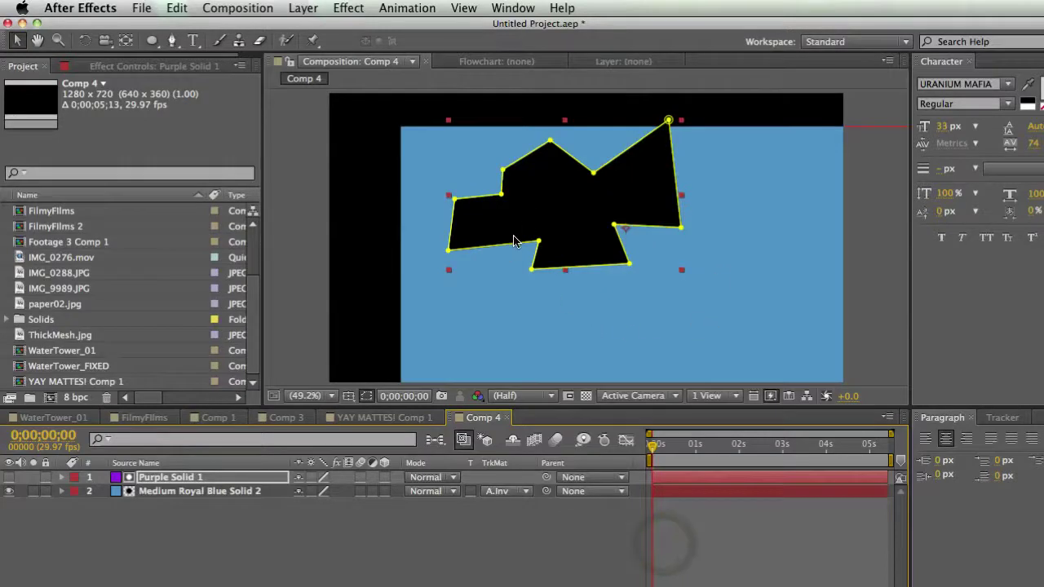
click(499, 492)
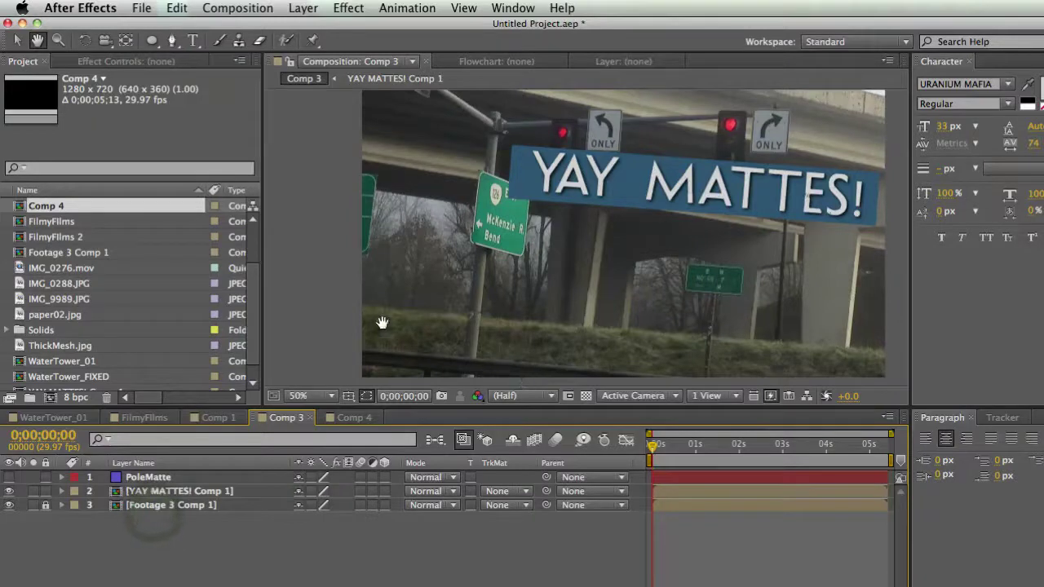
- Preview the shot, then duplicate Footage 3 Comp 1 and move the copy to the top
key(space)
drag(682, 445, 651, 447)
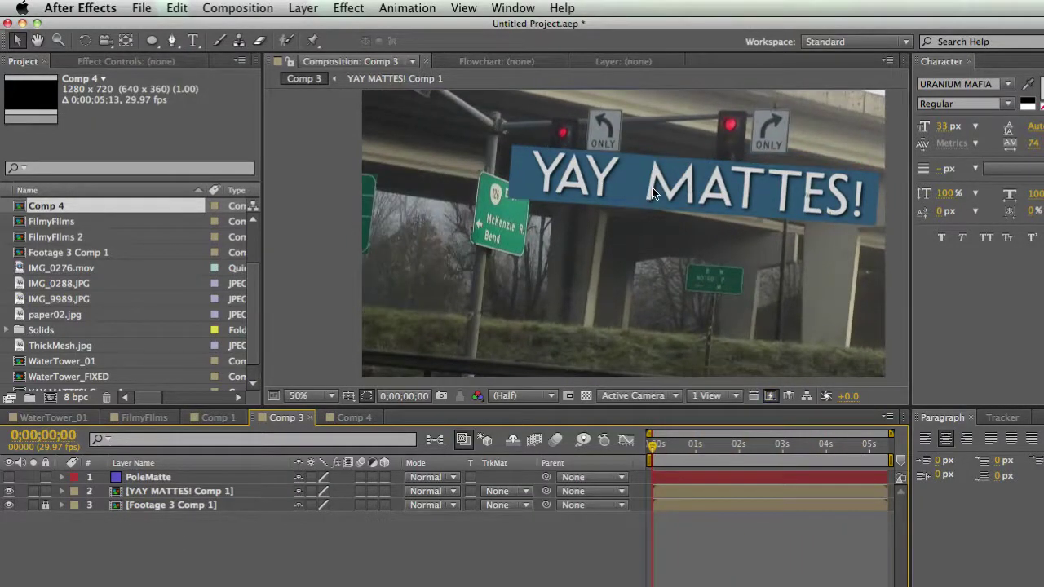
click(196, 561)
click(179, 513)
click(163, 505)
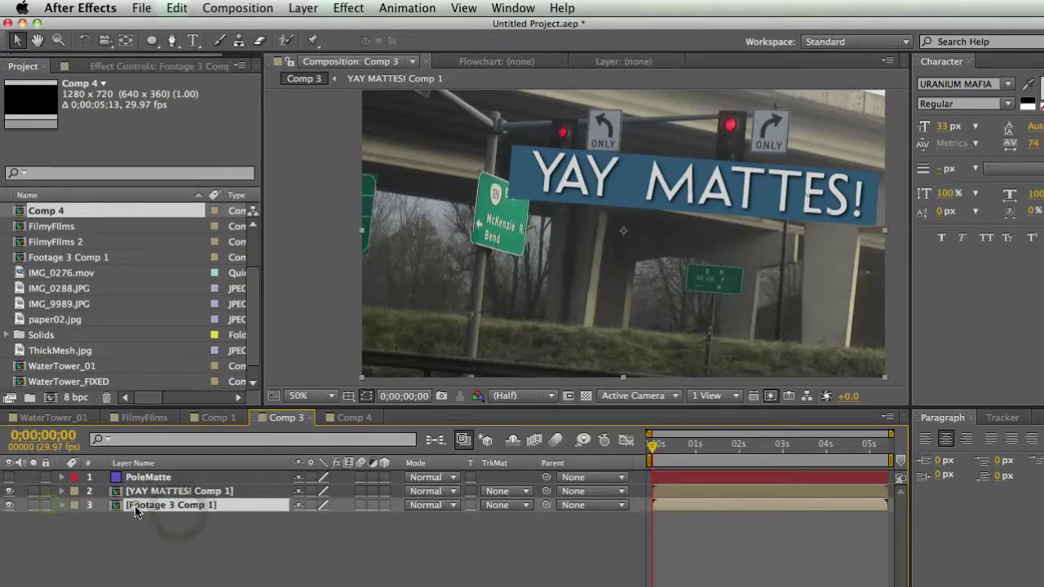
key(ctrl+d)
drag(149, 510, 149, 475)
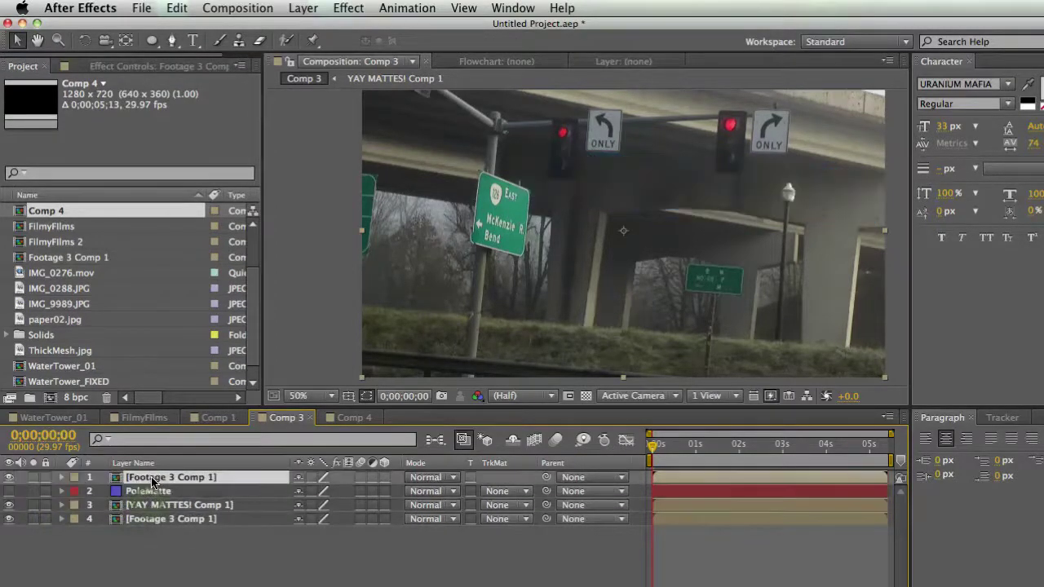
- Begin a Pen mask on the copy around the left traffic light and left ONLY sign
click(172, 41)
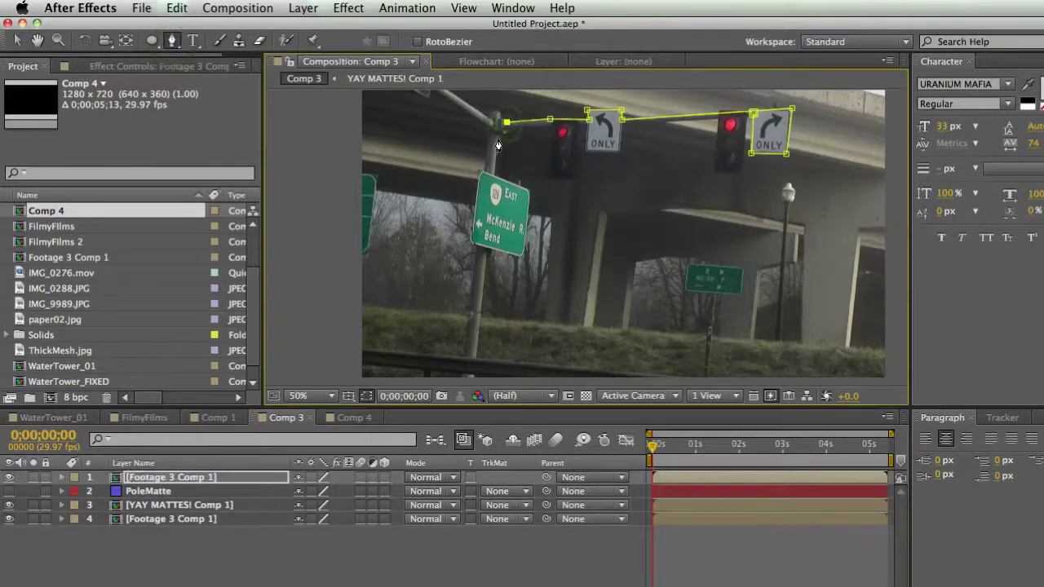
click(533, 129)
click(550, 128)
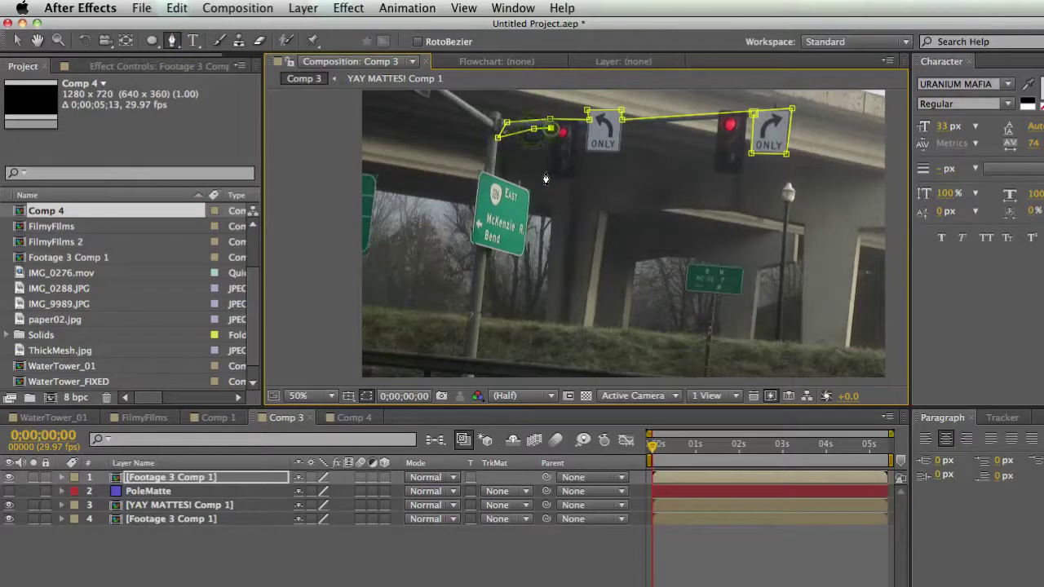
click(546, 179)
click(575, 178)
click(575, 129)
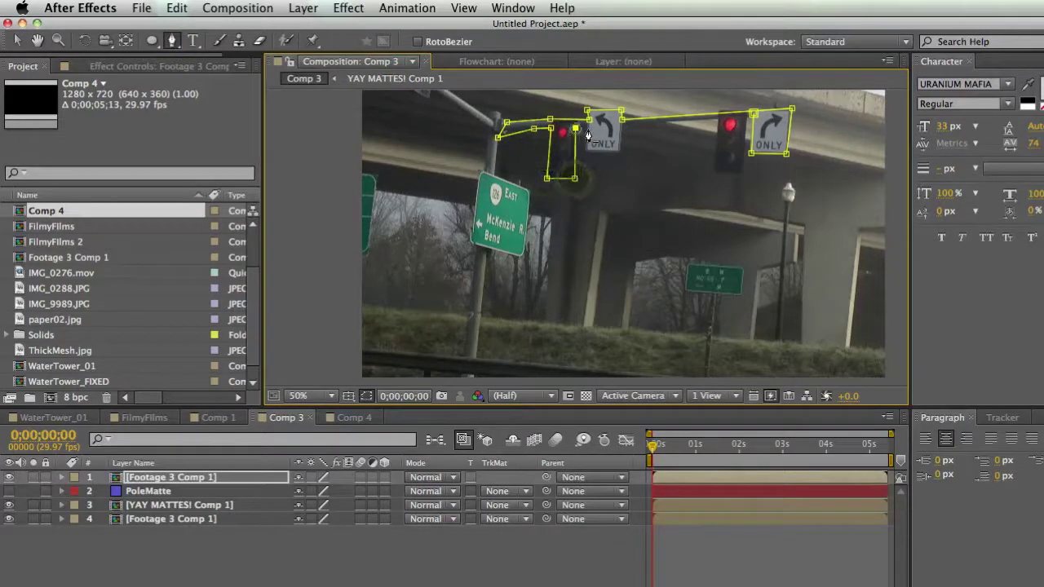
click(582, 152)
click(618, 151)
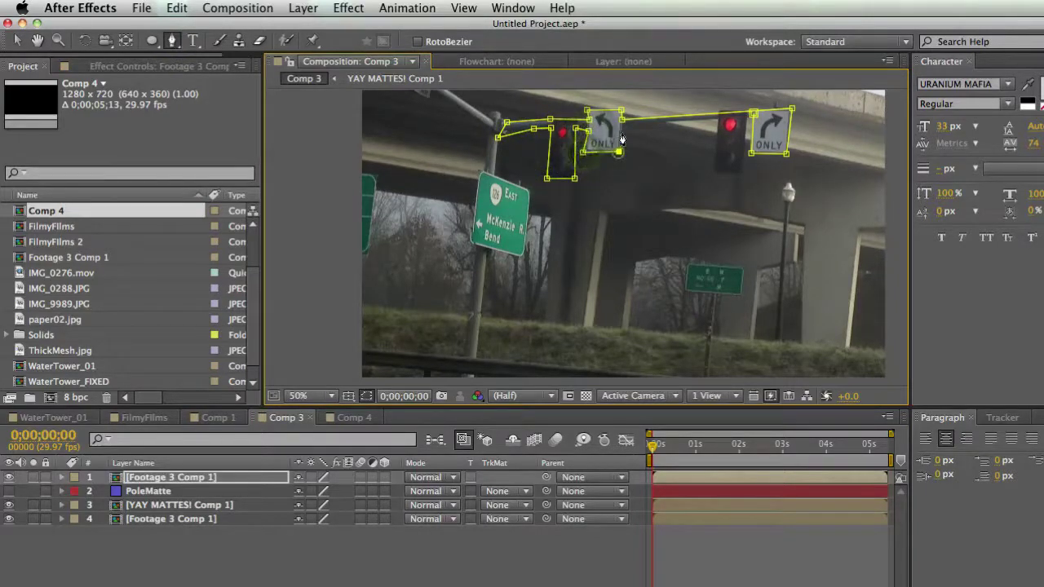
- Extend the mask along the arm around the right traffic light and sign, closing it
click(621, 128)
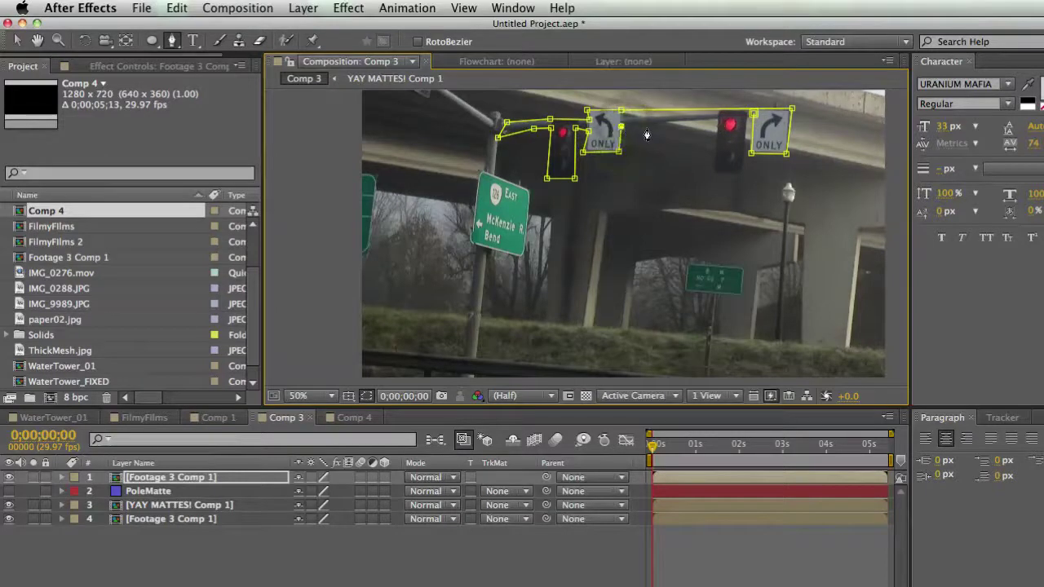
click(718, 122)
click(715, 170)
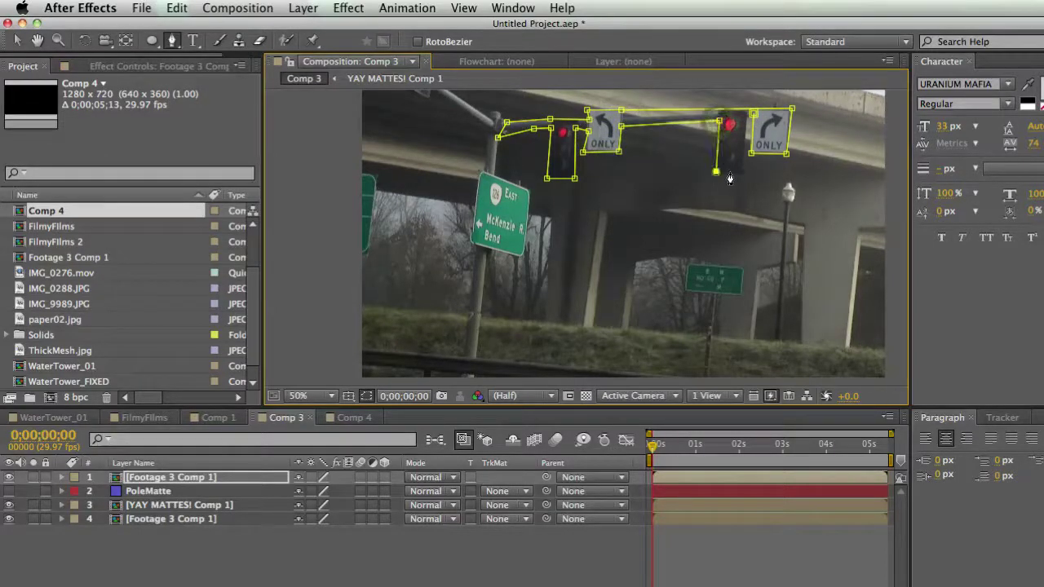
click(738, 172)
click(751, 114)
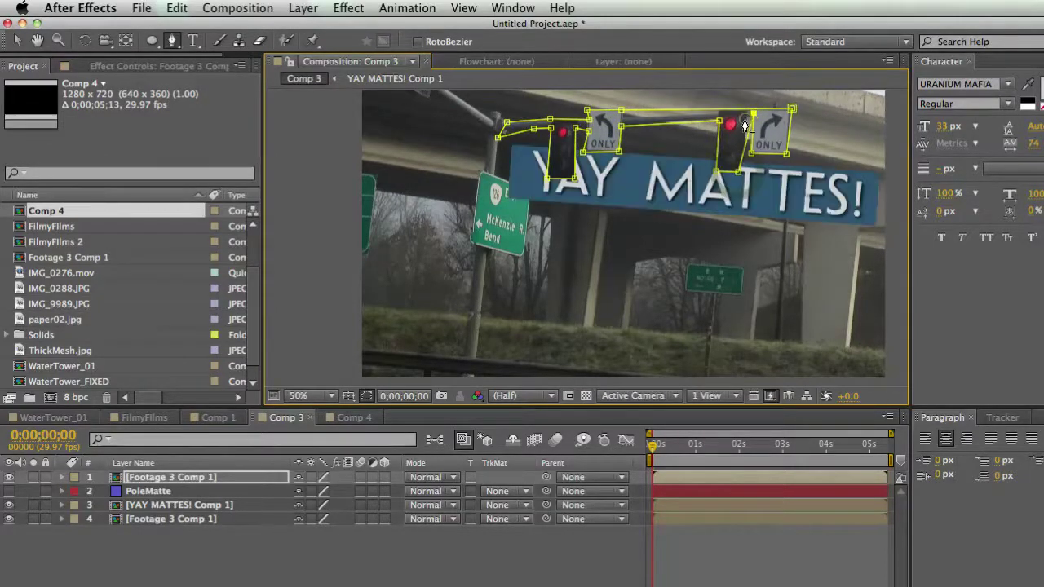
- Play back the shot to check the traffic-light mask, then return to the start with the copy selected
click(356, 549)
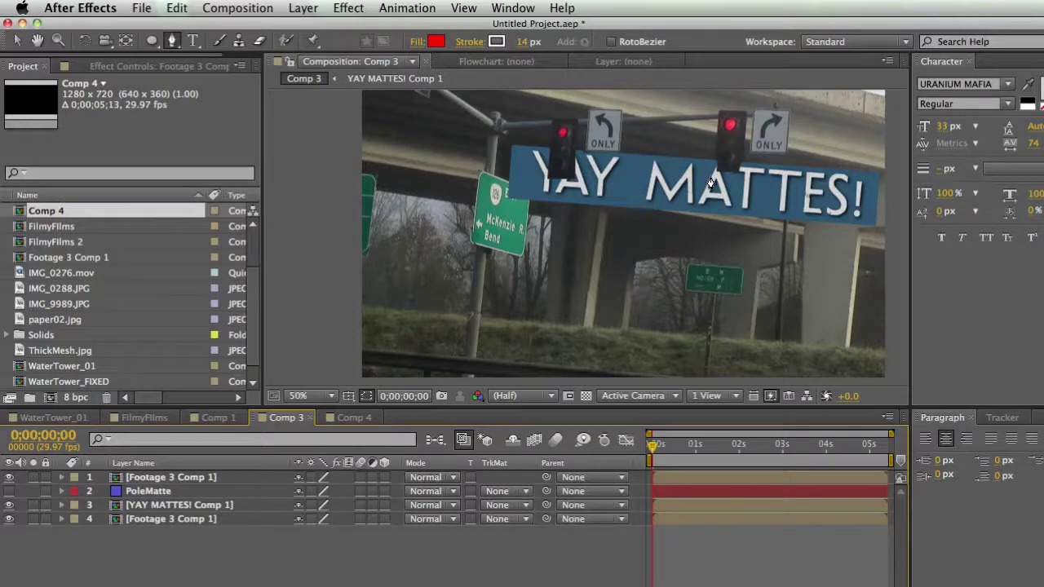
click(741, 129)
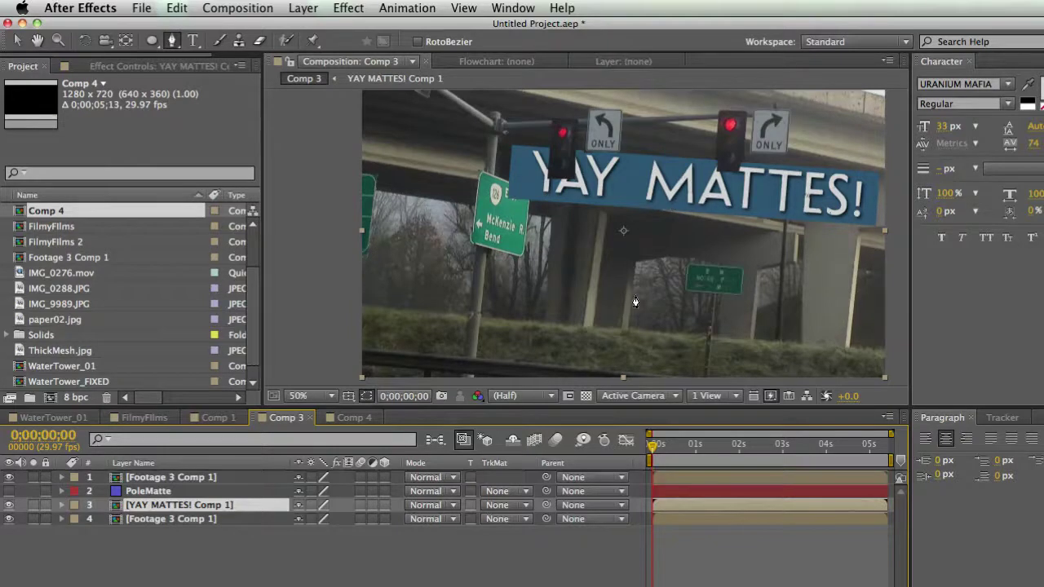
click(135, 463)
click(167, 477)
click(695, 447)
key(space)
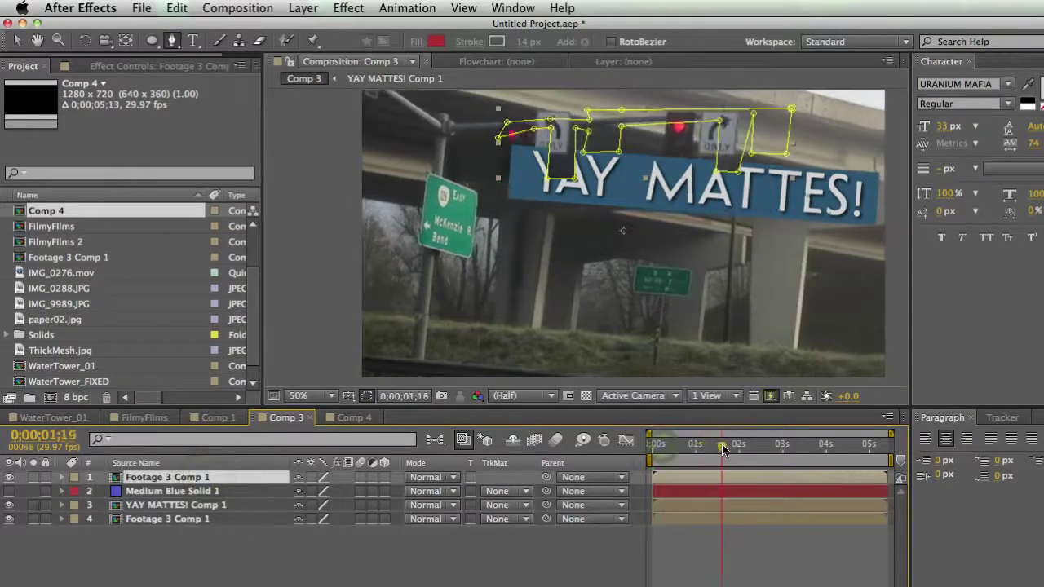
key(space)
click(449, 542)
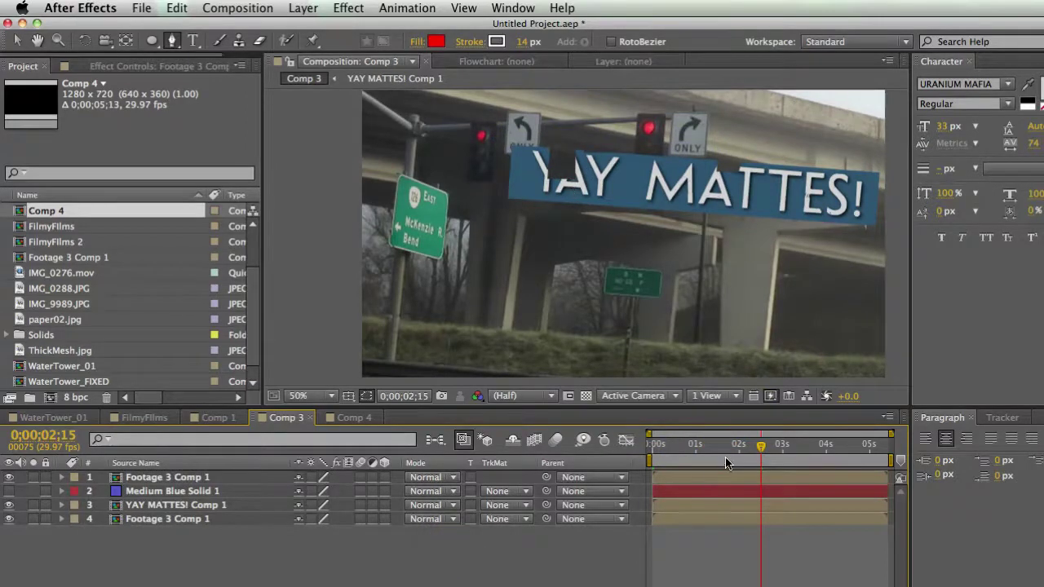
key(Home)
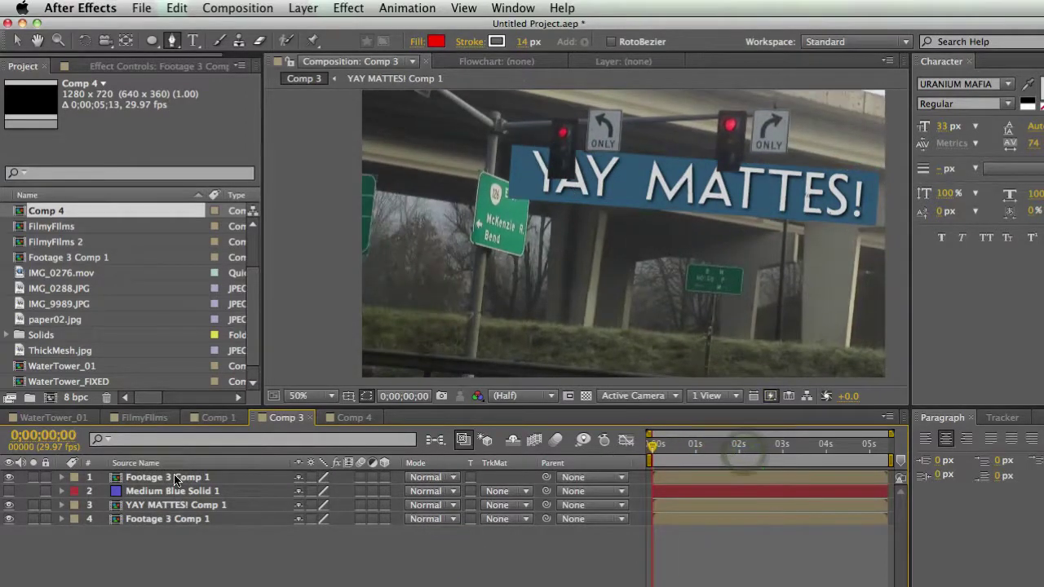
click(173, 478)
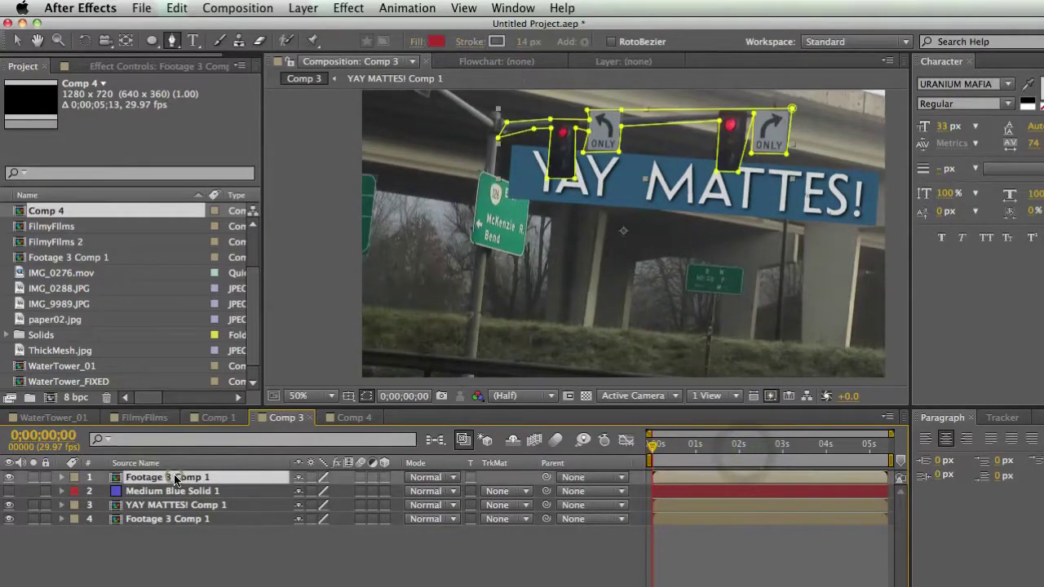
- Keyframe Mask Path, then at the shot's end shift the whole mask left onto the traffic lights
key(m)
click(119, 506)
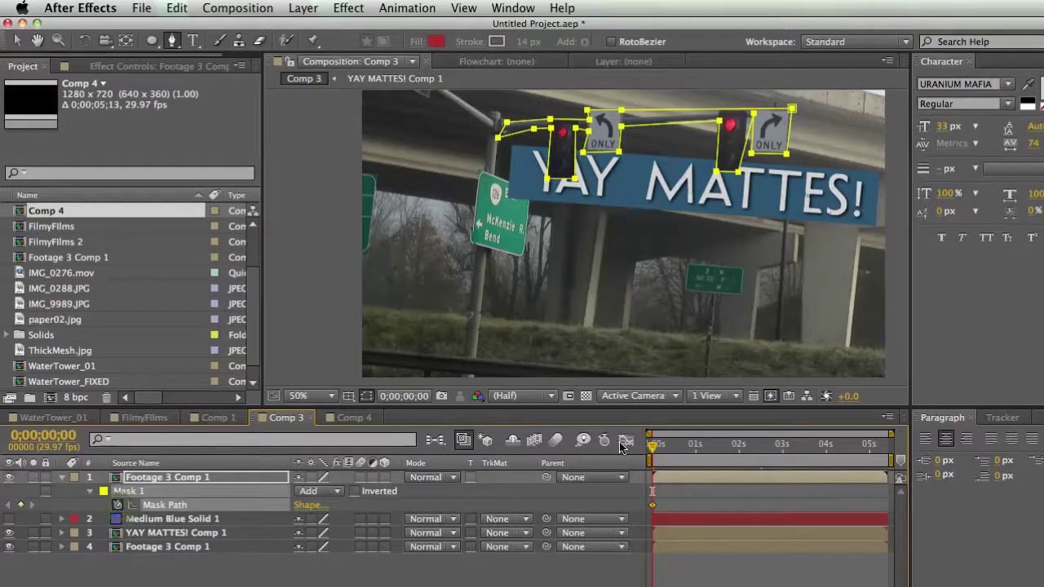
drag(659, 453, 780, 451)
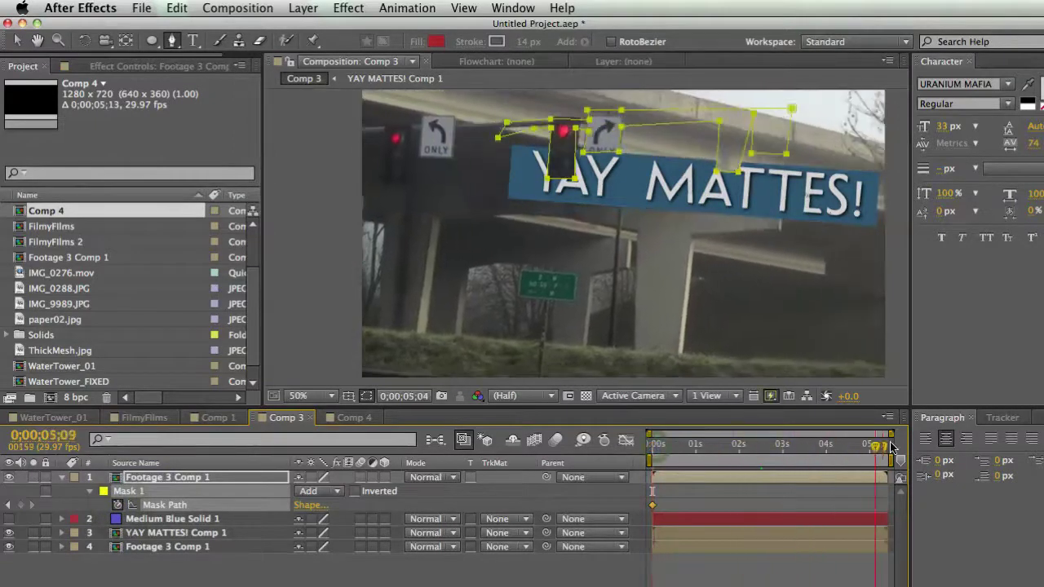
drag(891, 447, 888, 447)
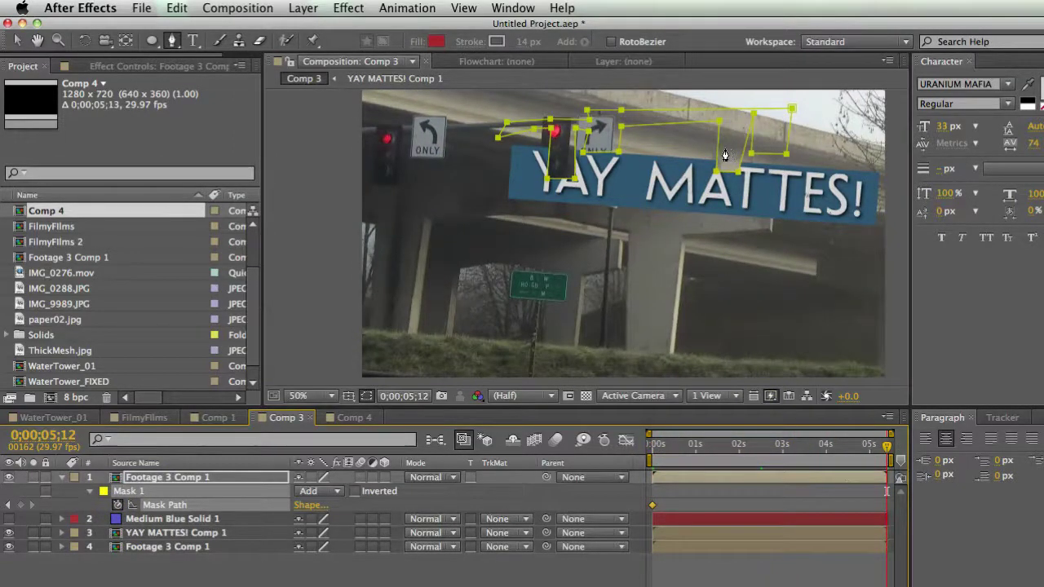
key(v)
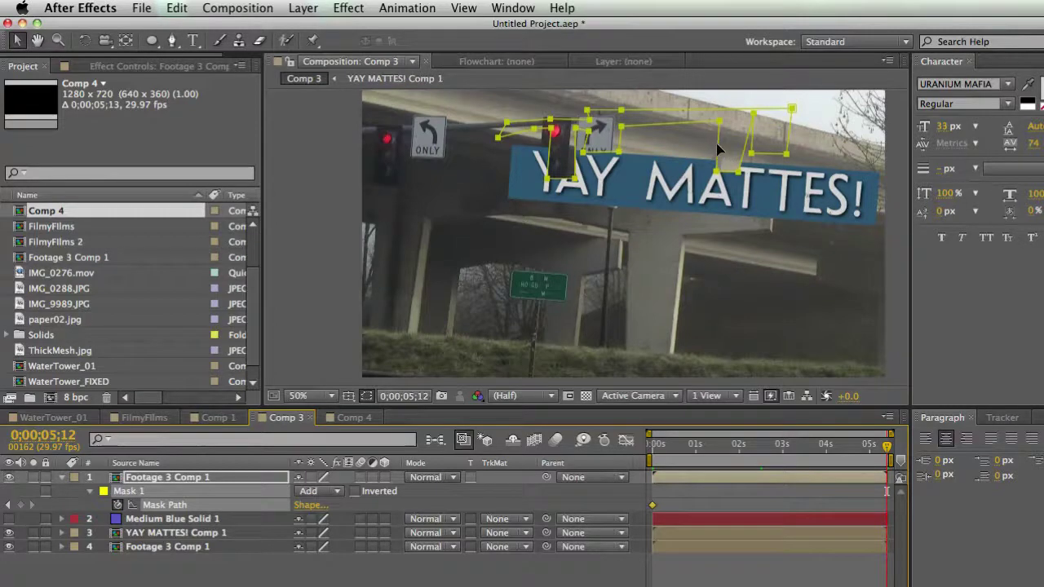
double_click(720, 148)
drag(722, 145, 554, 158)
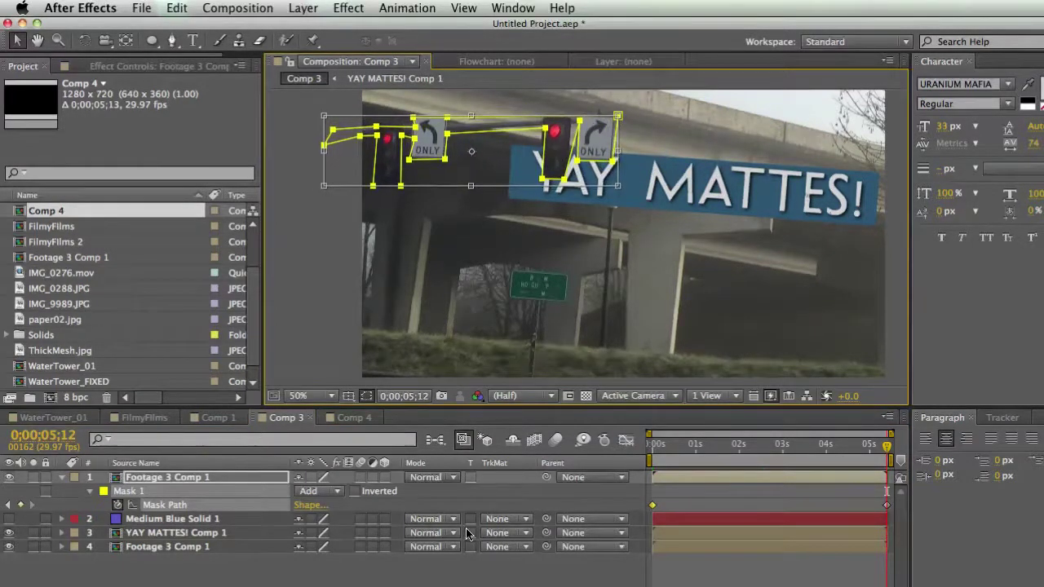
- At 0;00;00;27, raise a mask point to fit the left ONLY sign, then reselect the masked copy
mouse_move(676, 445)
mouse_down()
mouse_move(734, 447)
mouse_move(659, 446)
mouse_move(673, 457)
mouse_move(729, 447)
mouse_move(657, 446)
mouse_move(692, 447)
mouse_up()
click(642, 155)
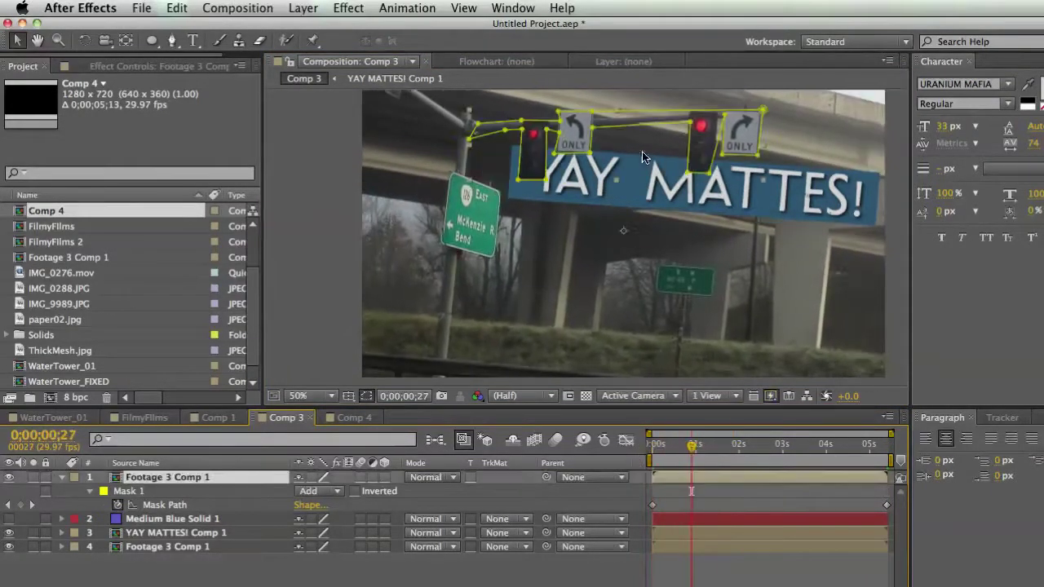
drag(559, 158, 556, 130)
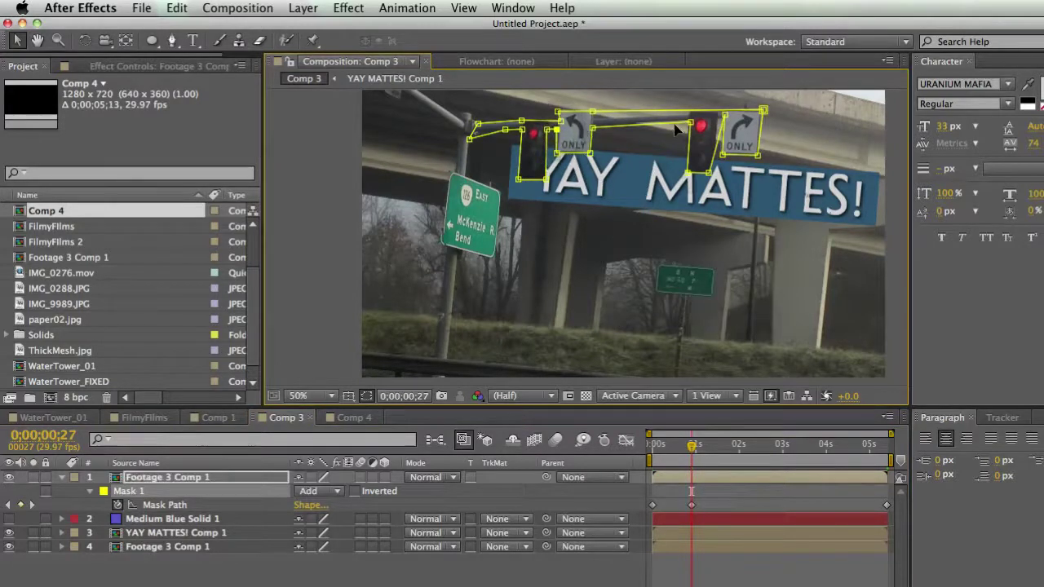
click(135, 462)
click(172, 477)
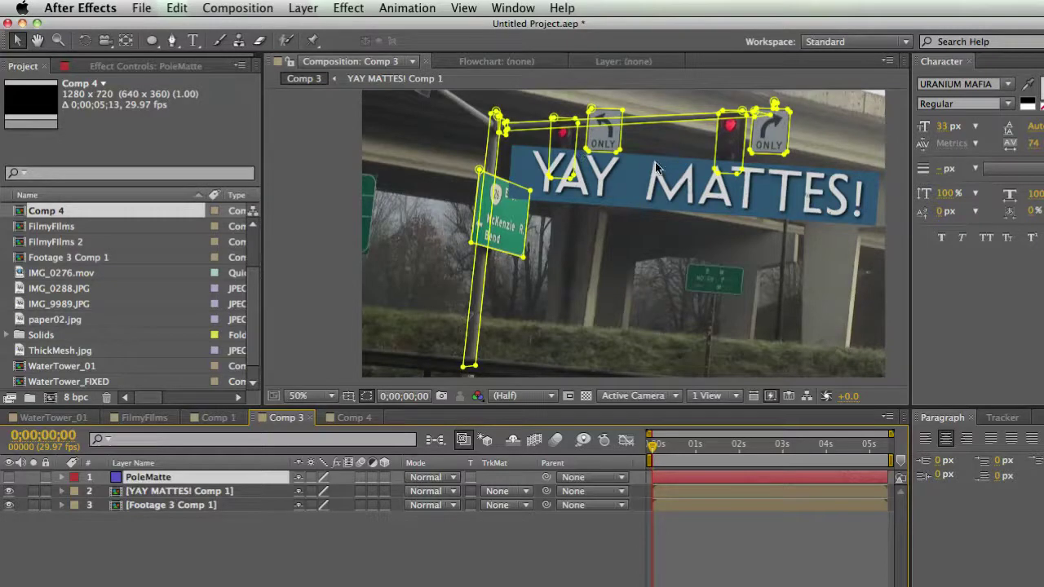
- Turn on PoleMatte's visibility and toggle it off and on to compare with the footage
click(9, 478)
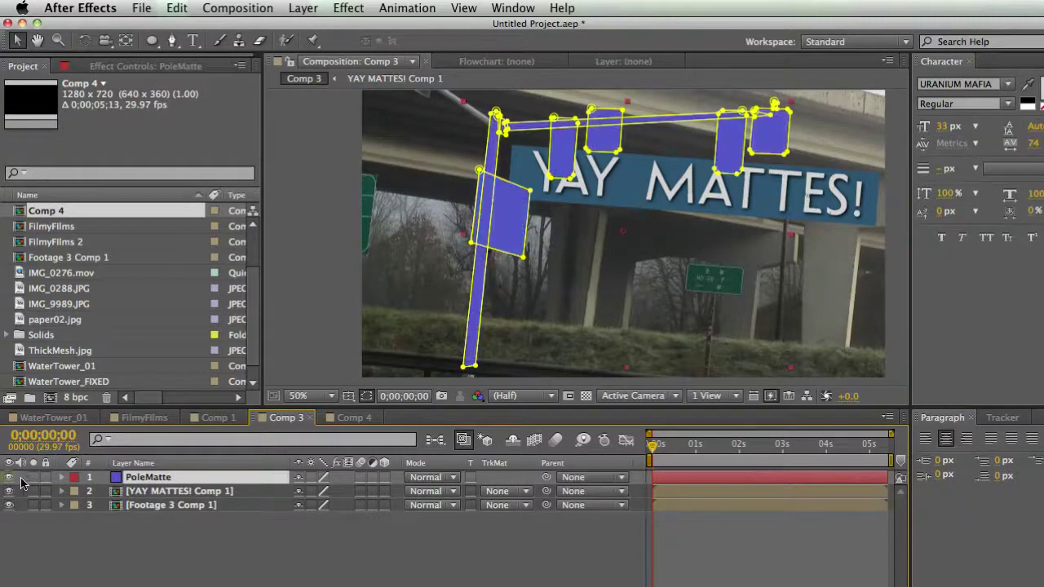
click(230, 557)
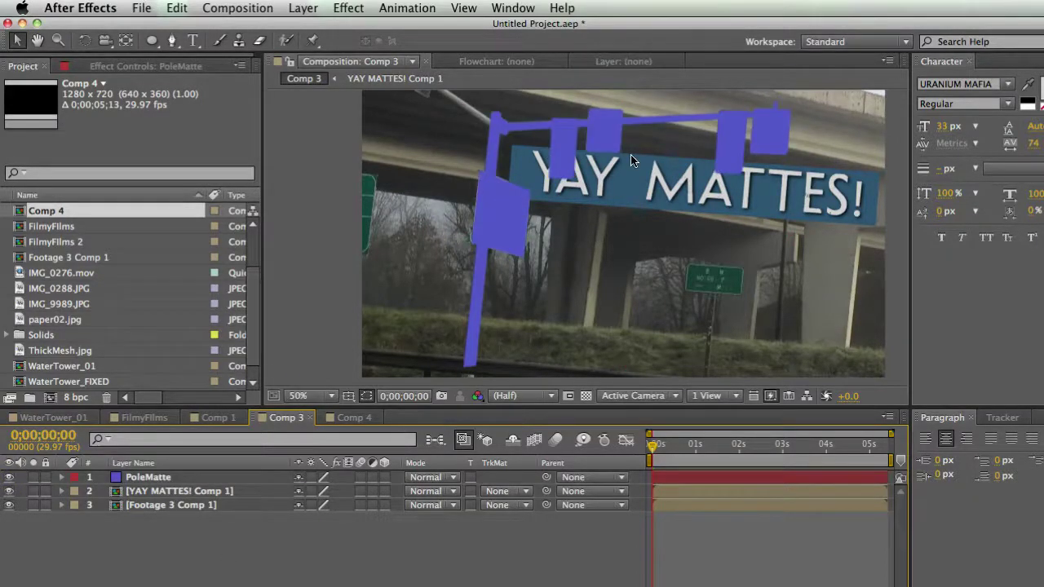
click(9, 478)
click(9, 478)
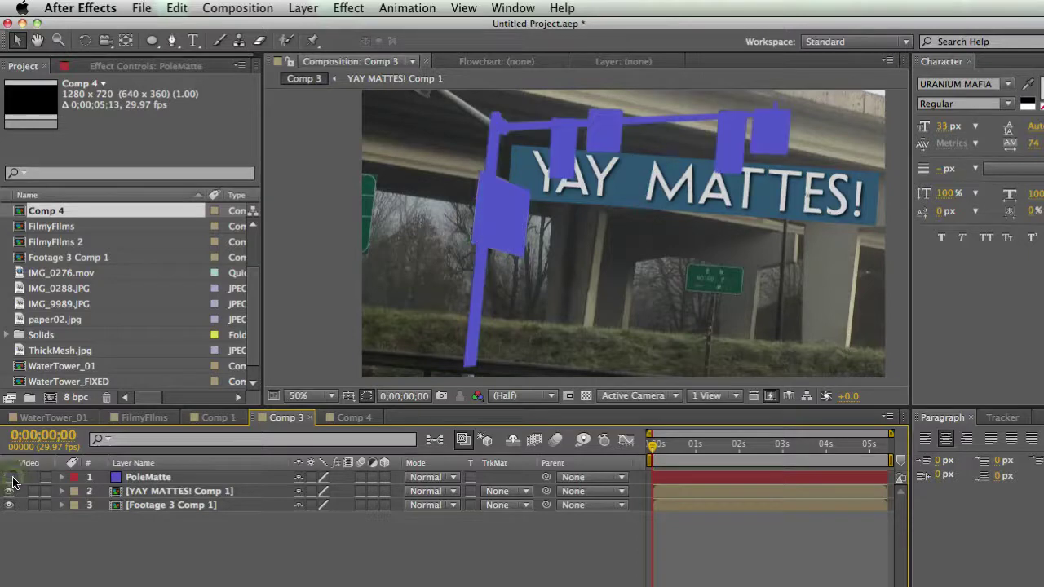
click(9, 478)
click(9, 478)
click(9, 477)
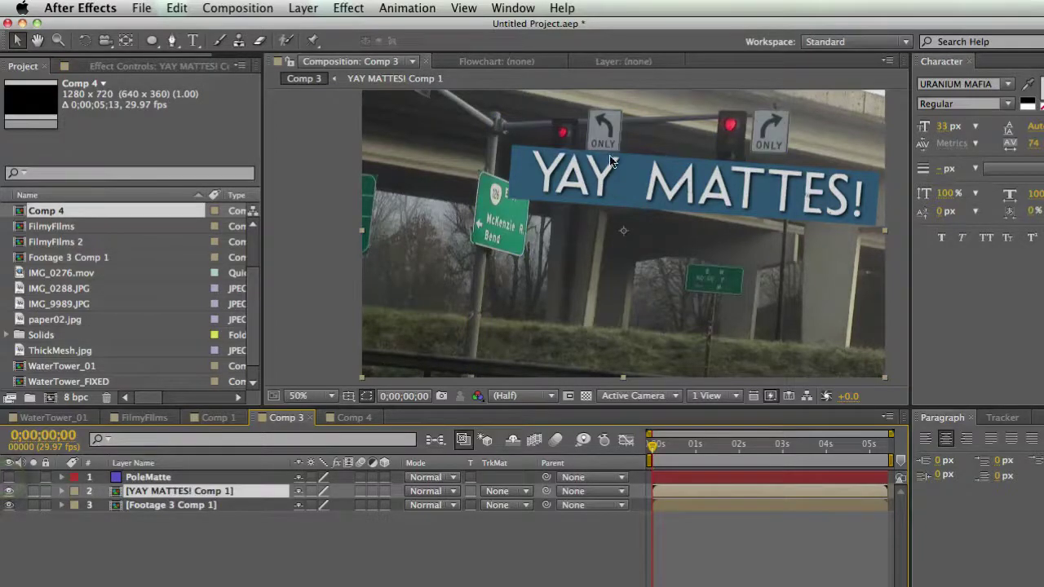
- Nudge the YAY MATTES! sign up-left and set its track matte to Alpha Inverted PoleMatte
click(621, 186)
drag(621, 186, 599, 169)
click(506, 490)
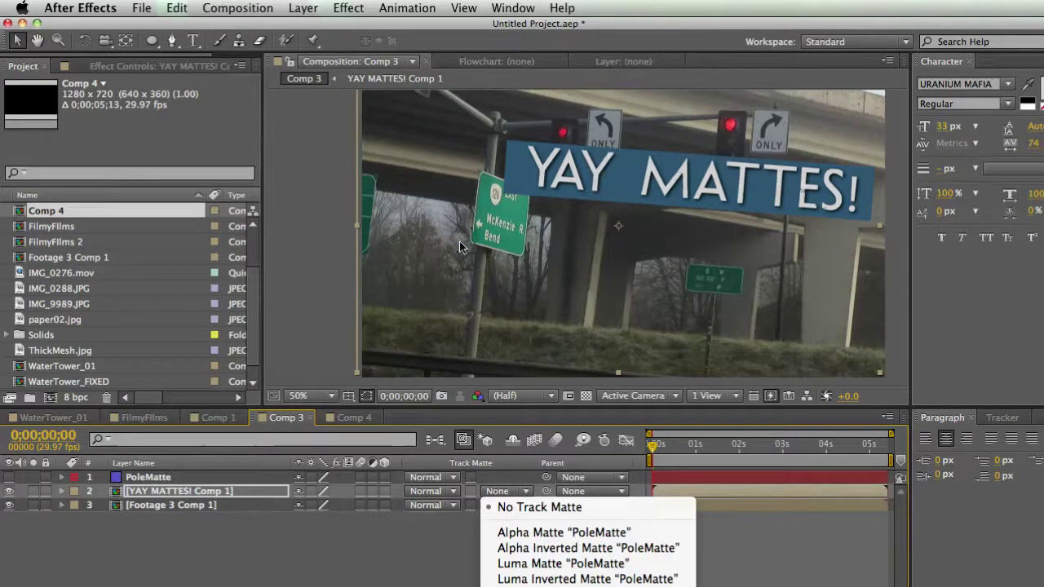
click(559, 552)
click(534, 559)
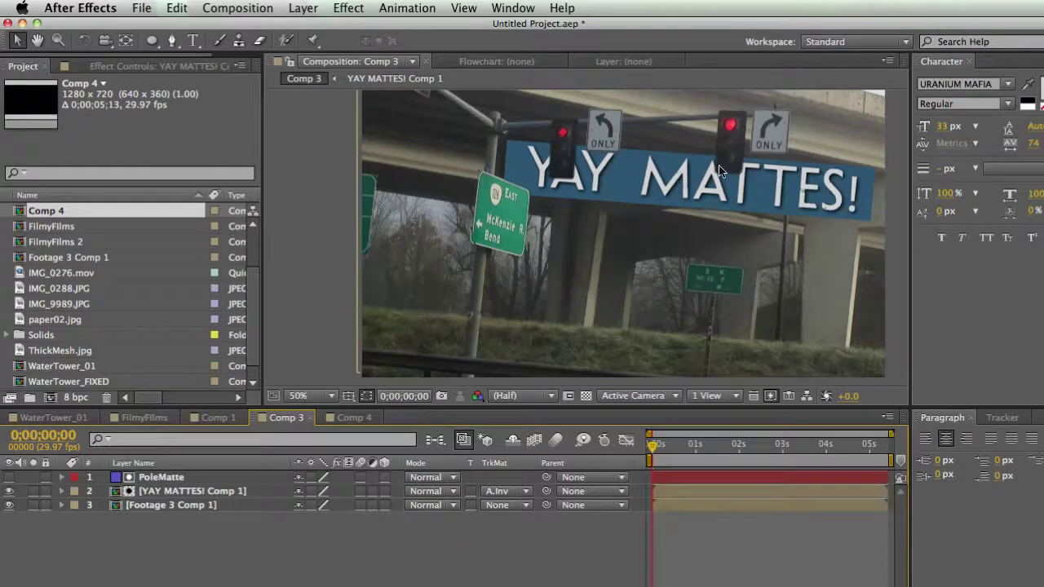
- Show PoleMatte again, reveal its Position property, and move to a later frame
click(722, 477)
key(p)
drag(652, 445, 4, 476)
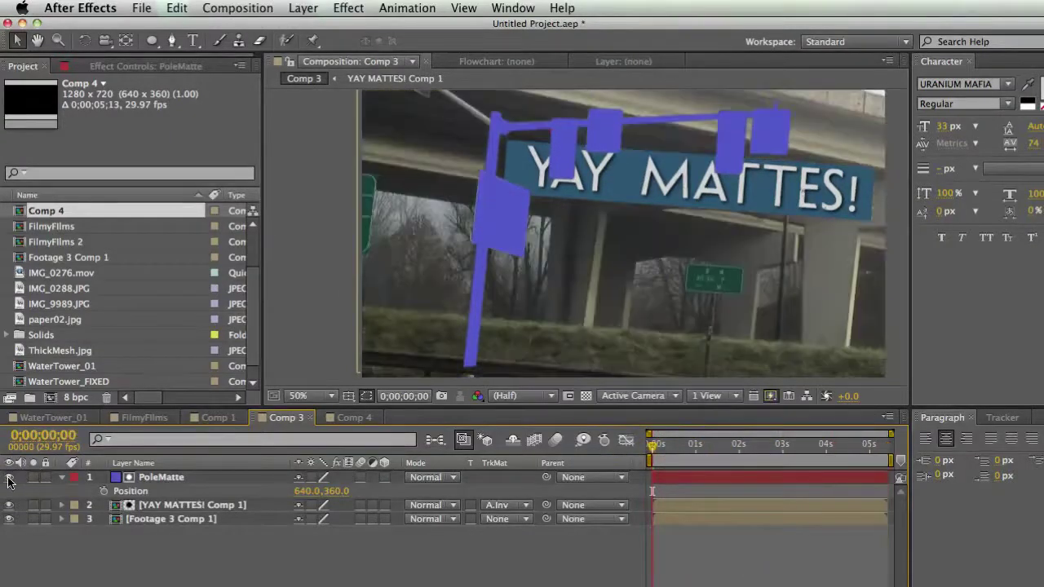
- Check PoleMatte's masks and set a Position keyframe at 0s at 640,360
click(9, 480)
click(175, 479)
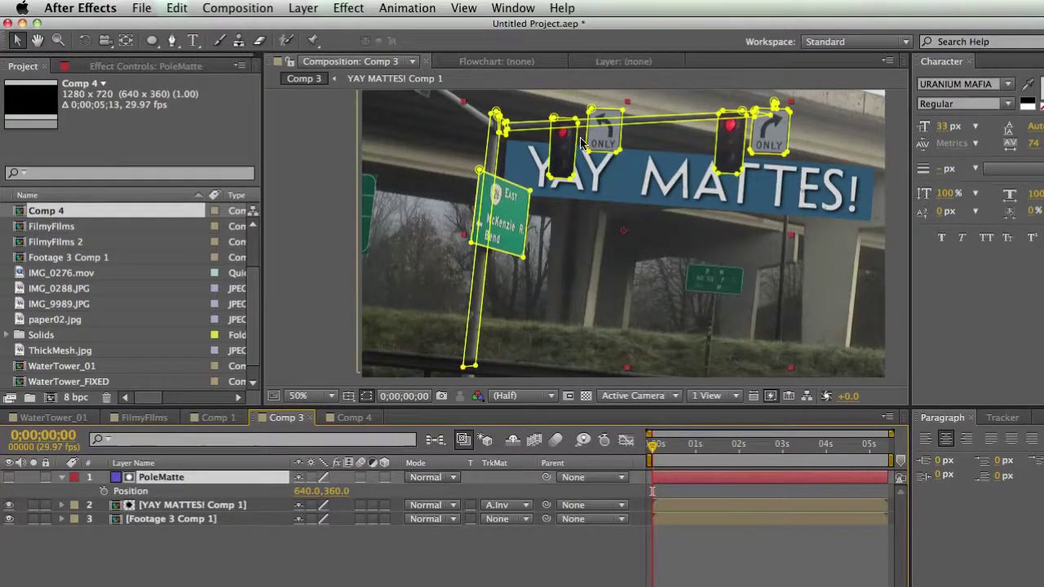
click(9, 477)
click(214, 557)
click(207, 477)
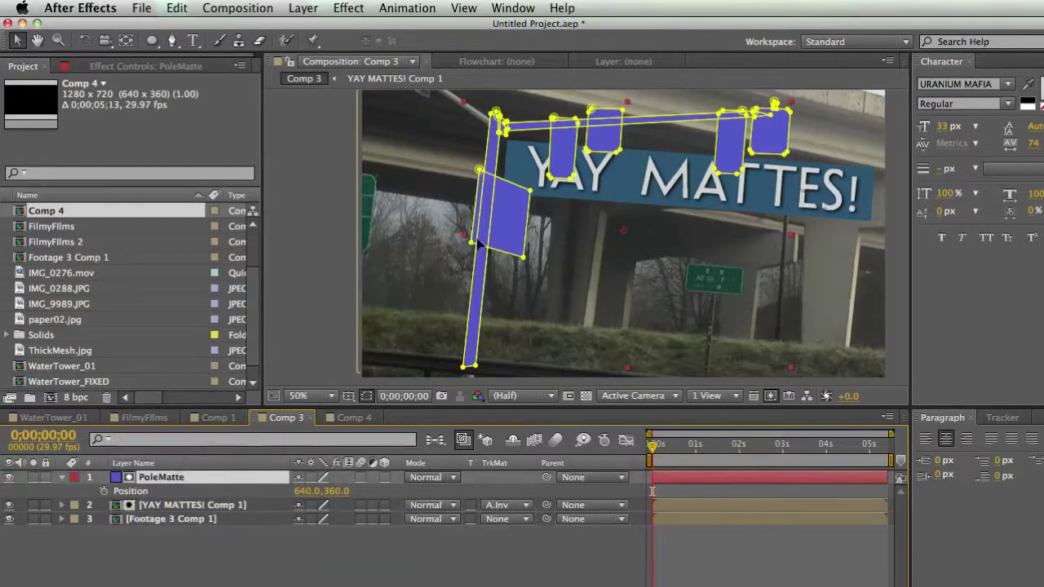
click(104, 490)
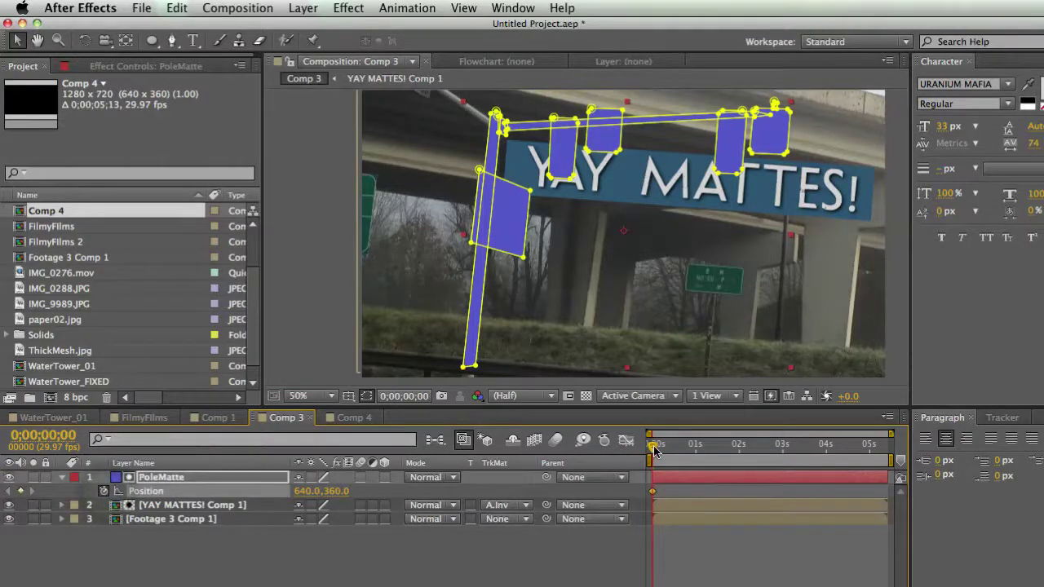
- On the last frame, move PoleMatte onto the poles, about 208,376, then scrub to verify tracking
key(End)
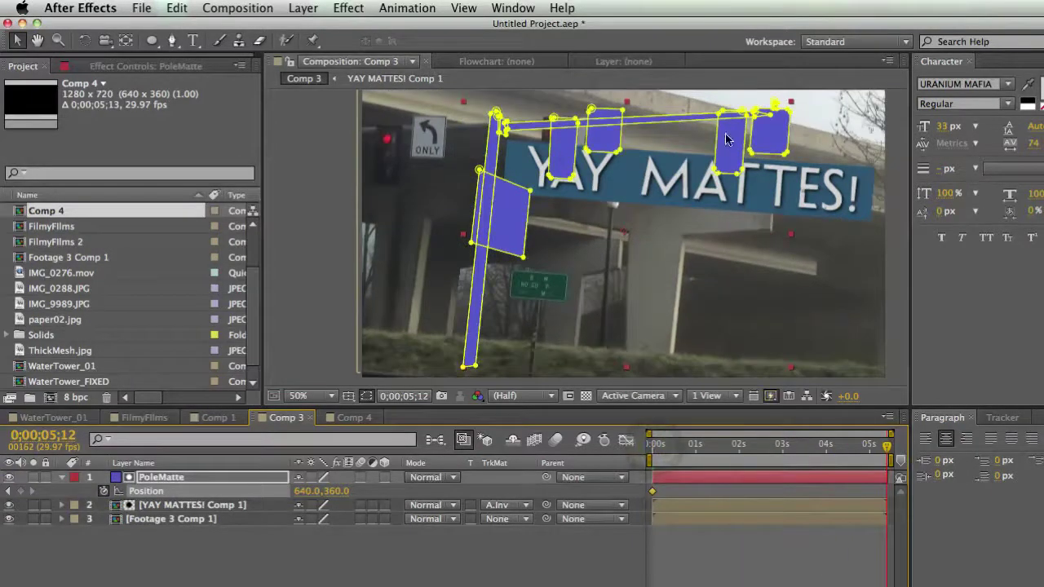
drag(768, 135, 556, 147)
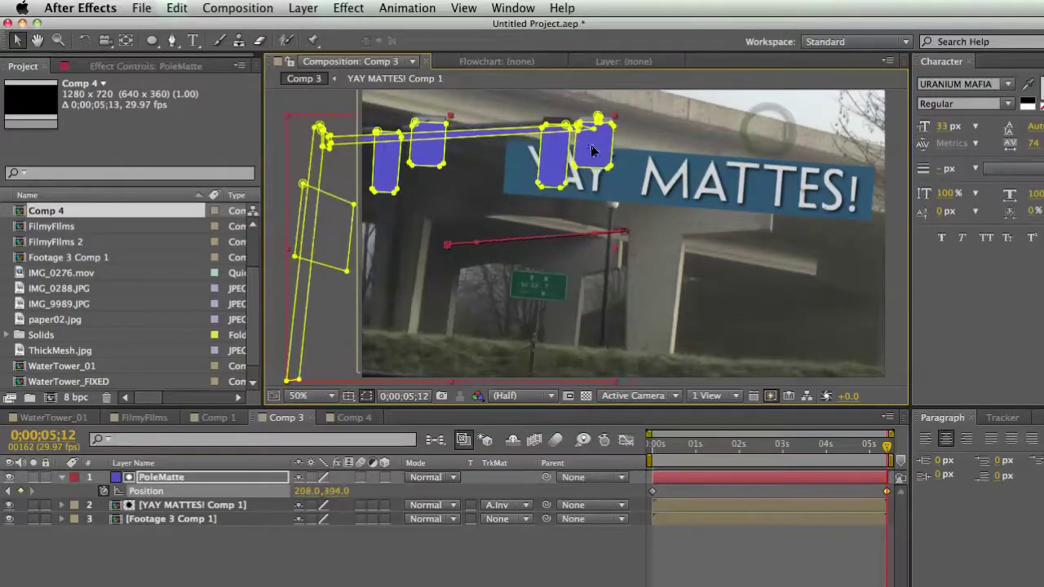
key(period)
key(period)
key(period)
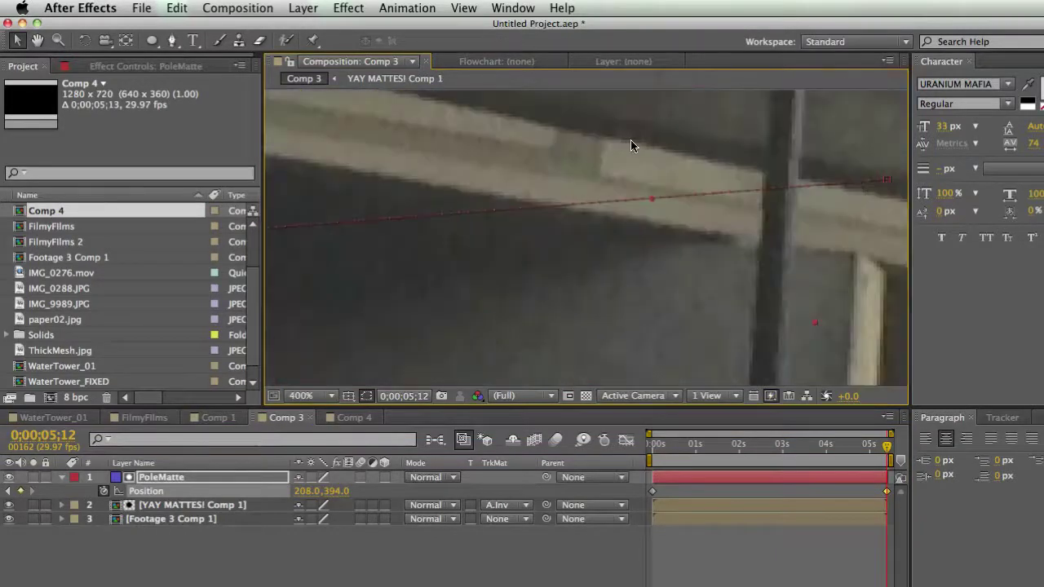
key(h)
drag(631, 145, 682, 342)
key(v)
drag(579, 285, 591, 219)
key(comma)
key(comma)
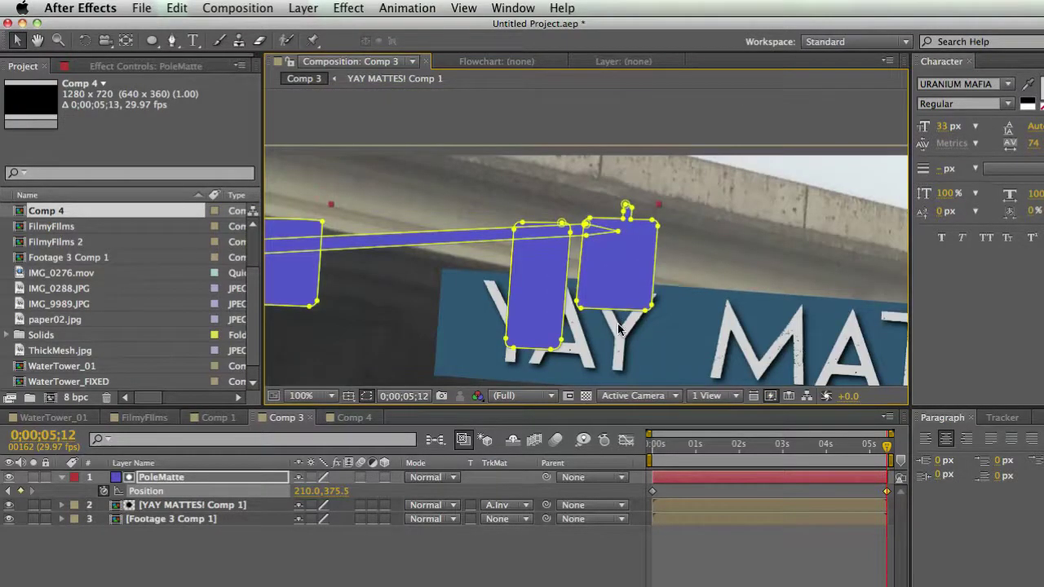
key(shift+slash)
drag(653, 449, 618, 464)
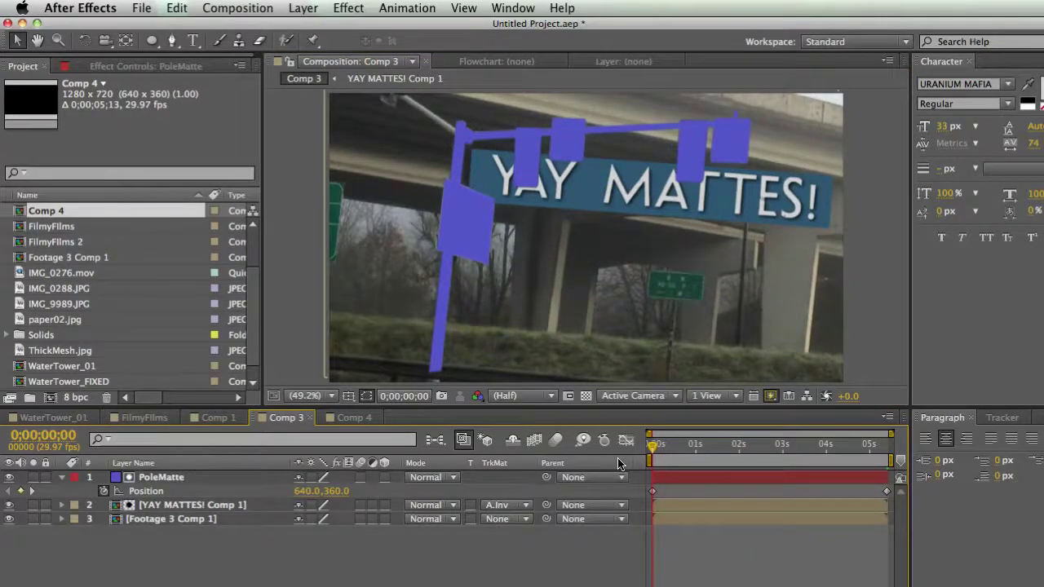
mouse_move(618, 464)
mouse_down()
mouse_move(835, 462)
mouse_move(606, 457)
mouse_up()
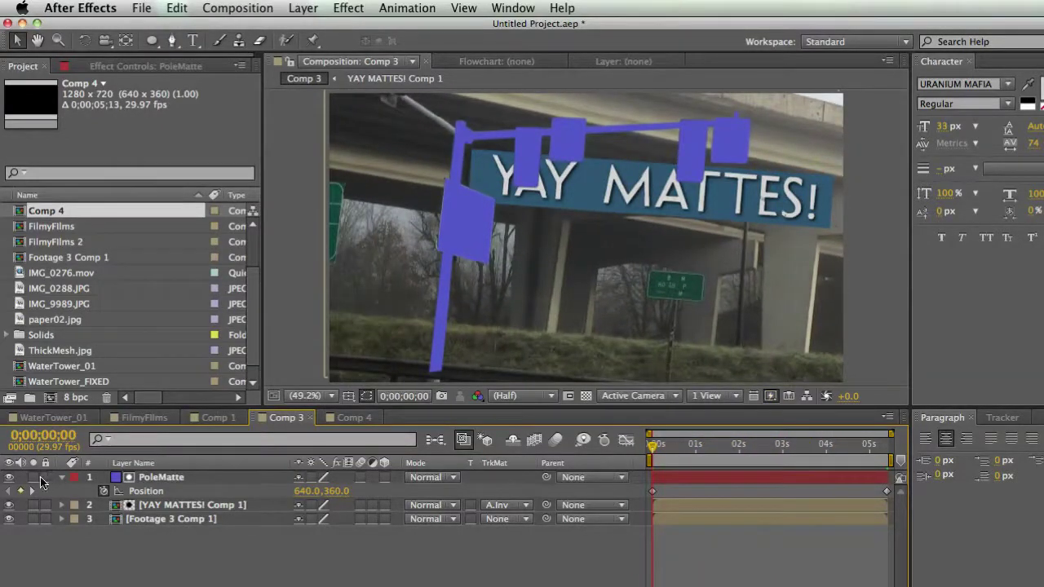
- Hide the PoleMatte layer and preview the shot through to the final frame
click(10, 478)
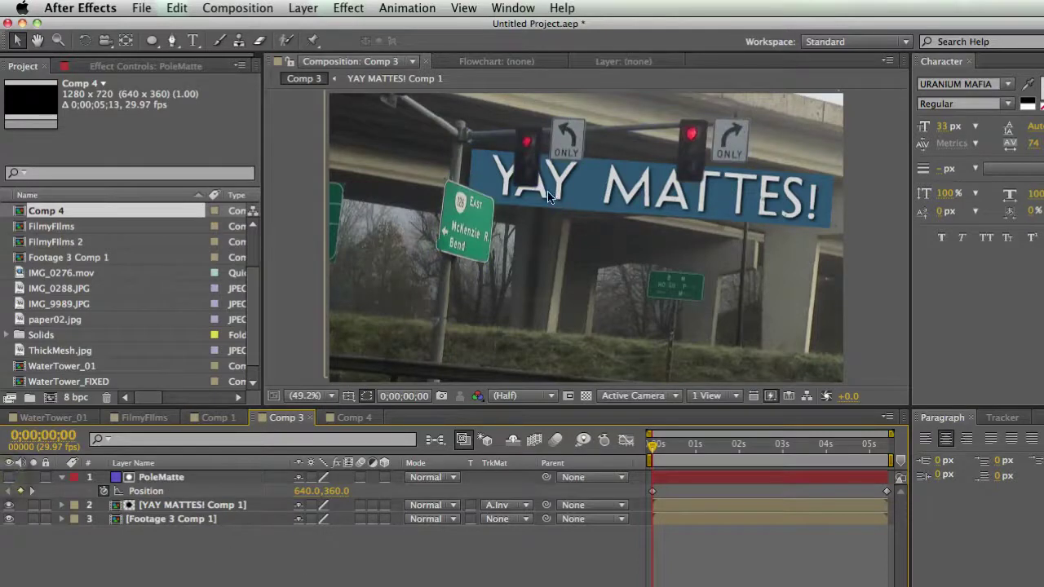
drag(653, 446, 600, 452)
drag(652, 451, 928, 454)
key(Home)
- Duplicate the PoleMatte layer to create PoleMatte 2
click(168, 480)
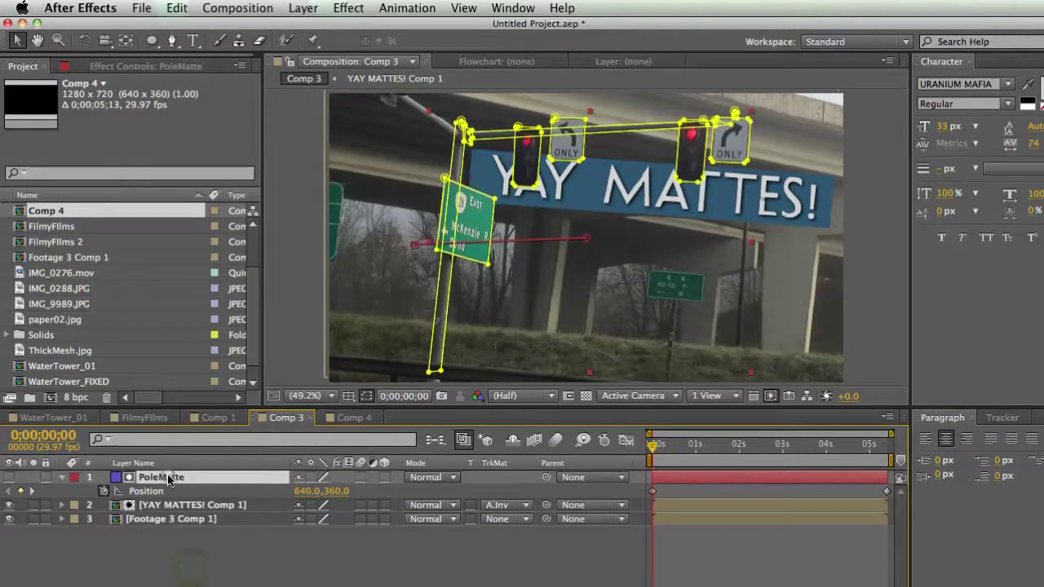
key(ctrl+d)
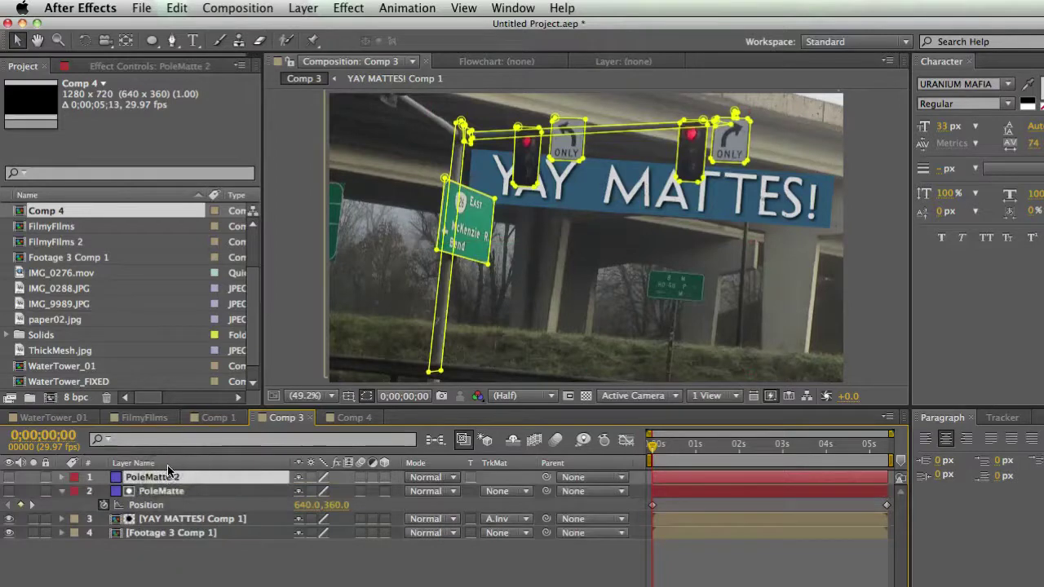
click(220, 563)
click(176, 477)
- Add an adjustment layer beneath PoleMatte 2 using PoleMatte 2's alpha as its track matte
right_click(176, 561)
mouse_move(246, 573)
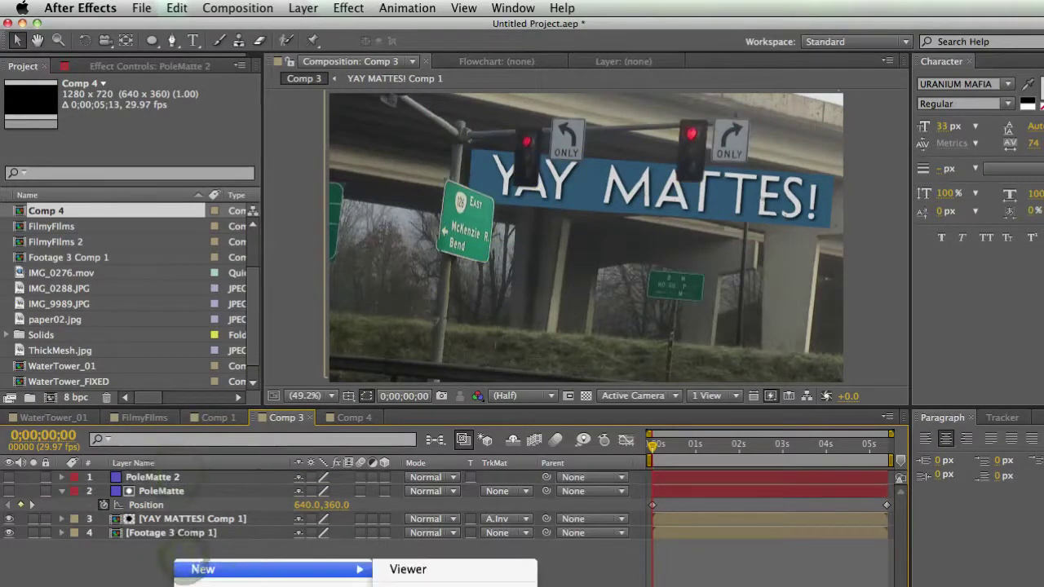
click(441, 586)
drag(196, 478, 194, 499)
click(495, 491)
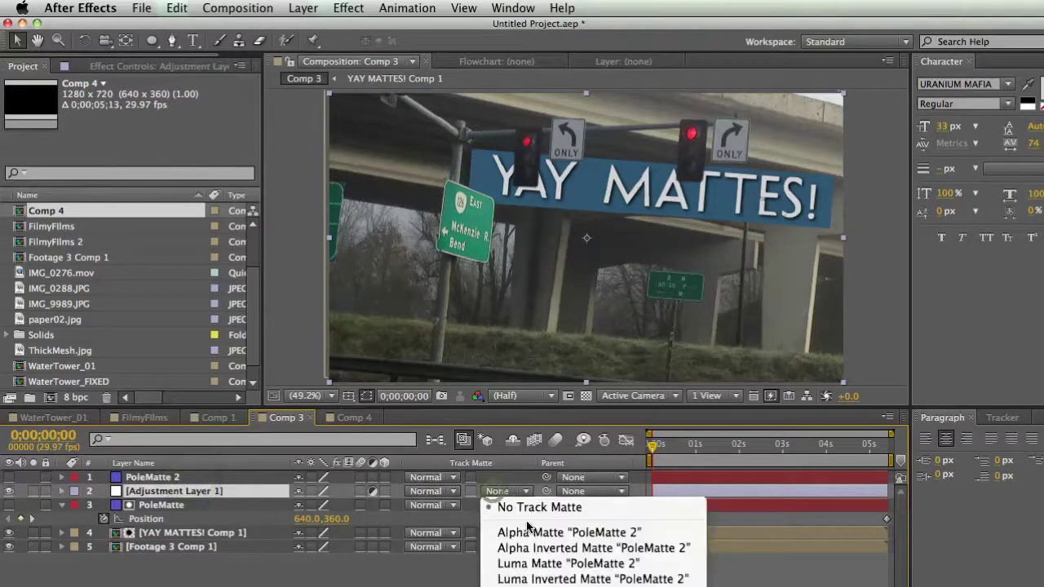
click(499, 533)
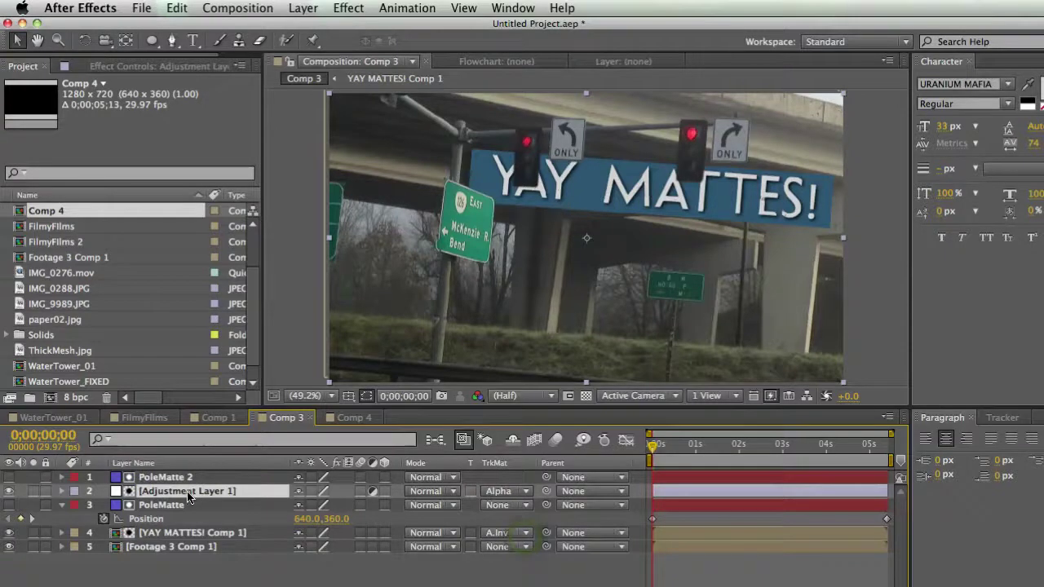
click(189, 490)
- Apply Curves to the adjustment layer and pull the curve down to darken the poles
key(super+alt+shift+e)
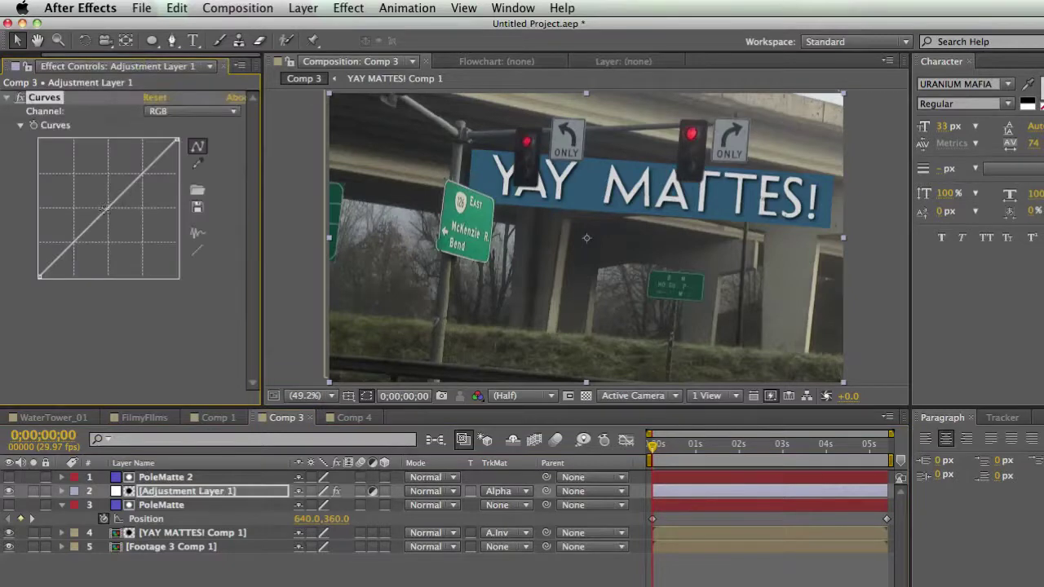
drag(107, 207, 112, 222)
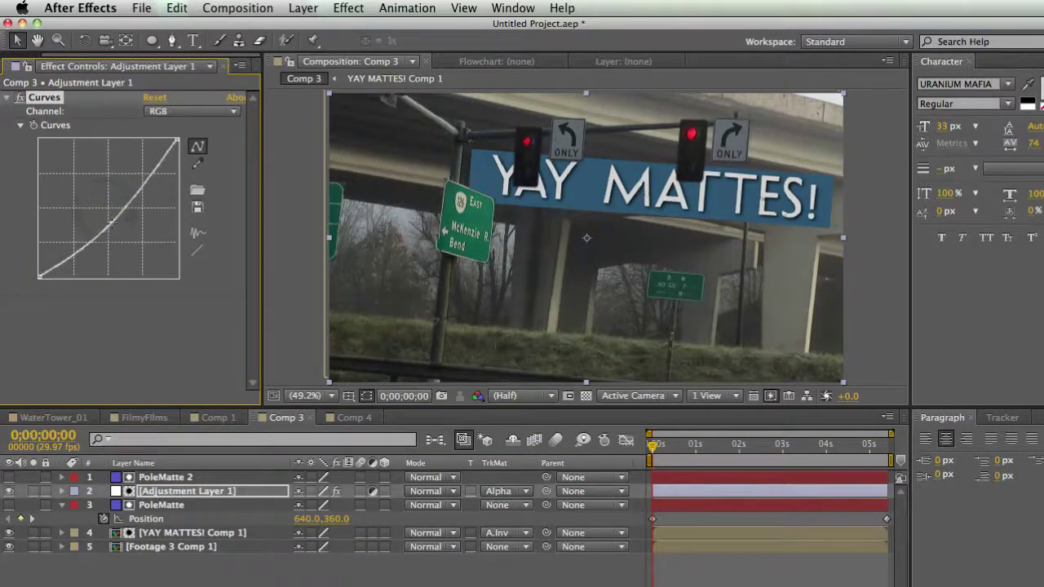
mouse_move(665, 447)
mouse_down()
mouse_move(870, 447)
mouse_move(654, 447)
mouse_up()
click(509, 238)
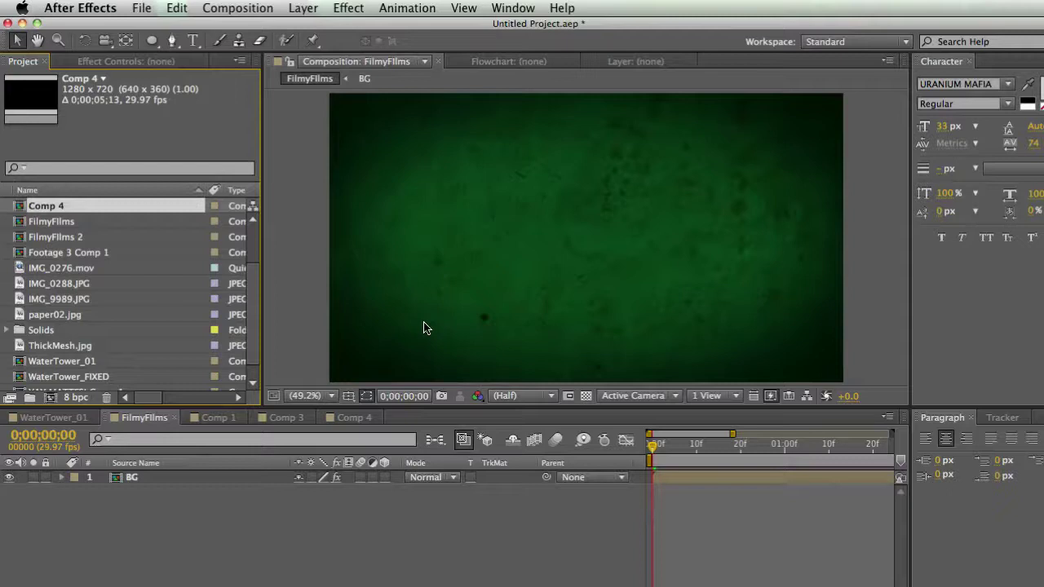
- Create a text layer reading 'ALPHA DOG' and nudge it slightly lower in the frame
right_click(178, 507)
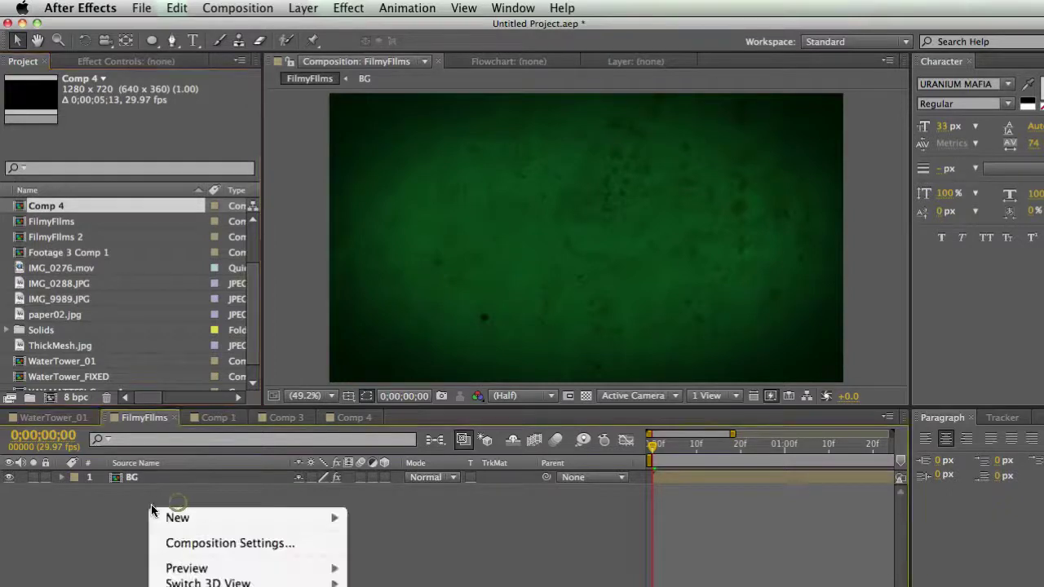
mouse_move(221, 517)
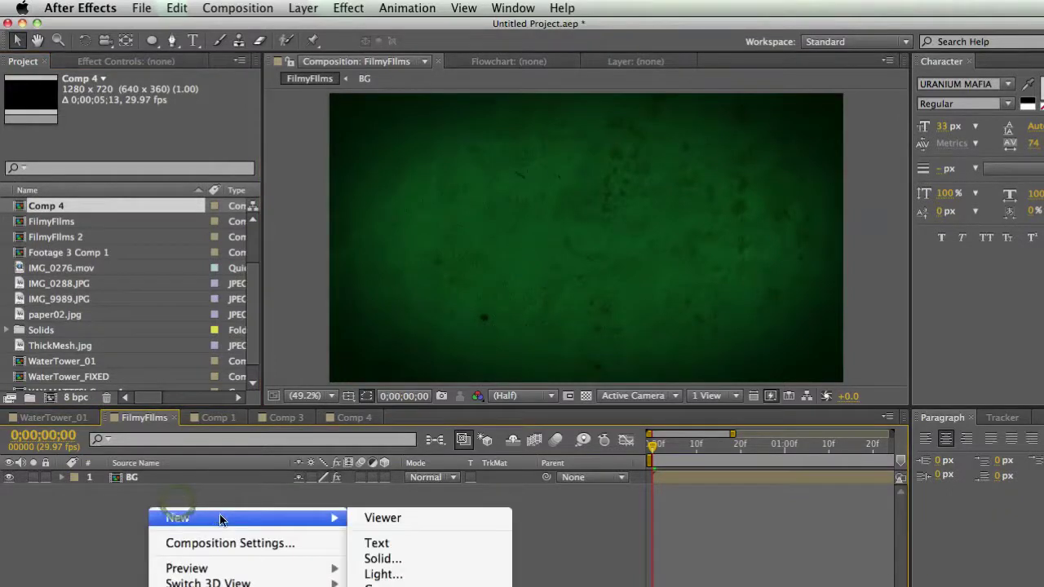
click(424, 545)
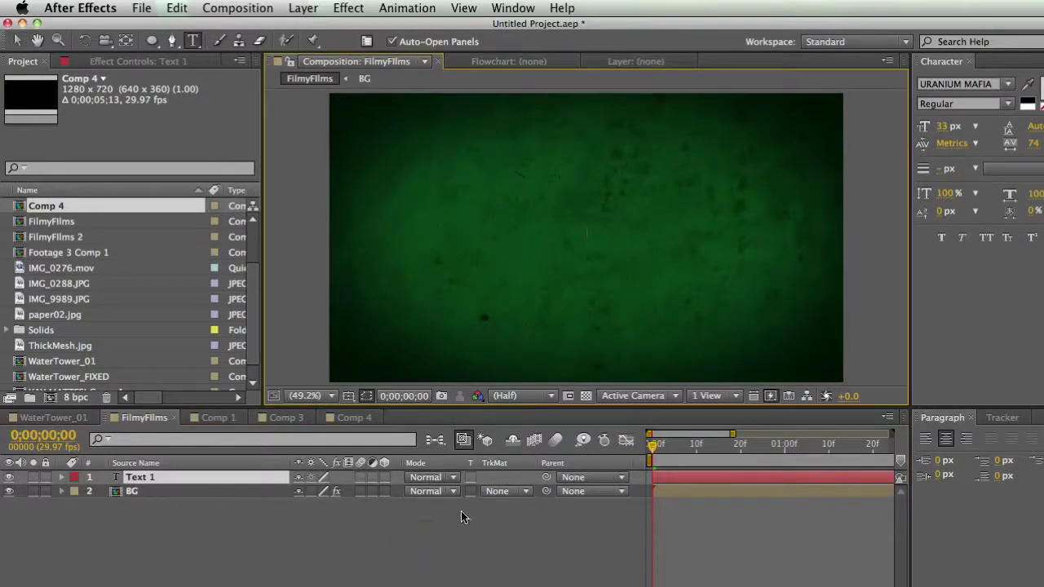
text(ALPHA DOG)
key(KP_Enter)
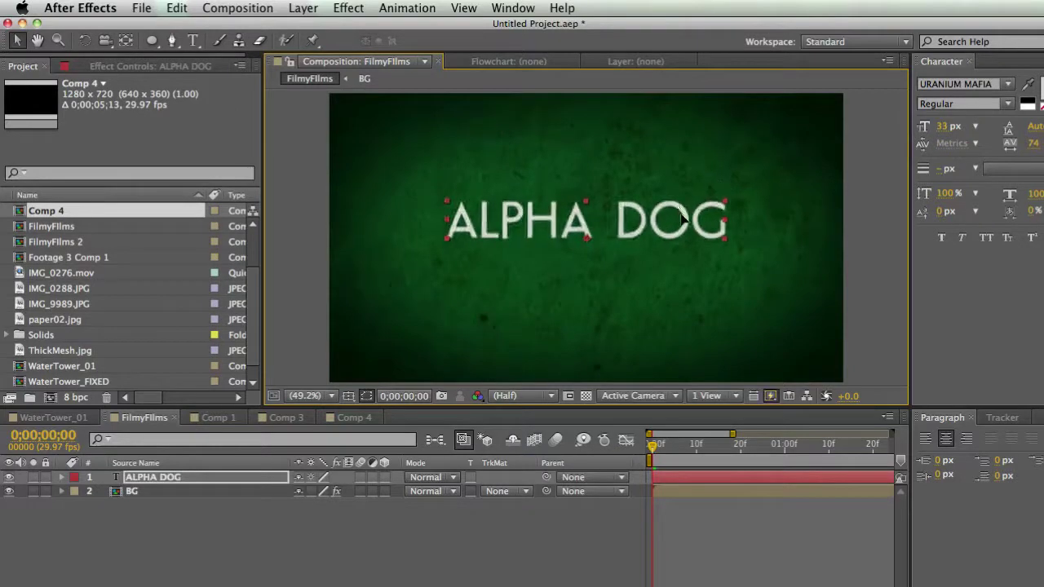
drag(677, 205, 677, 243)
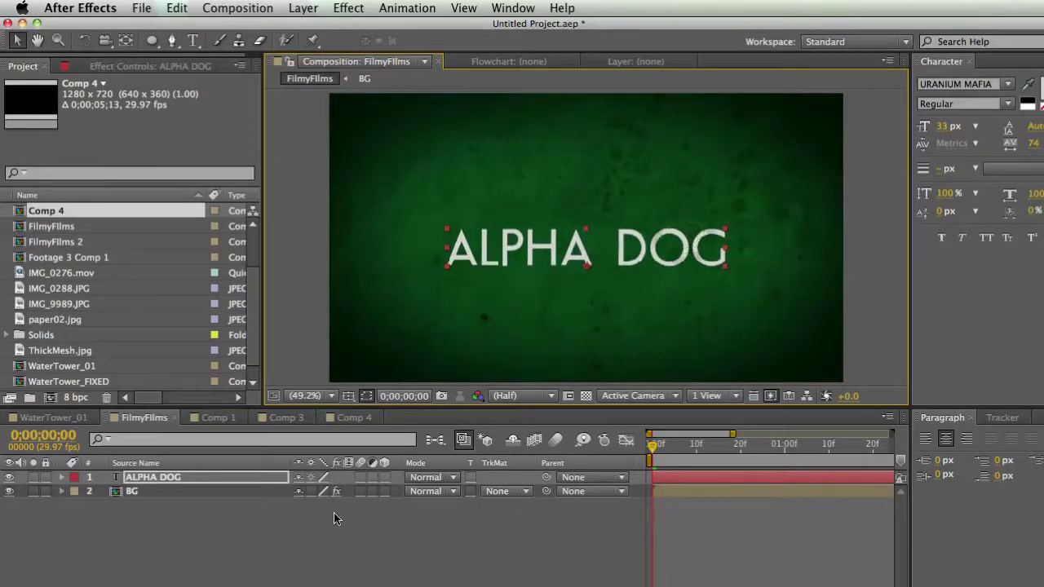
- Drag the IMG_9989.JPG texture from the project list into the composition
click(235, 533)
click(192, 533)
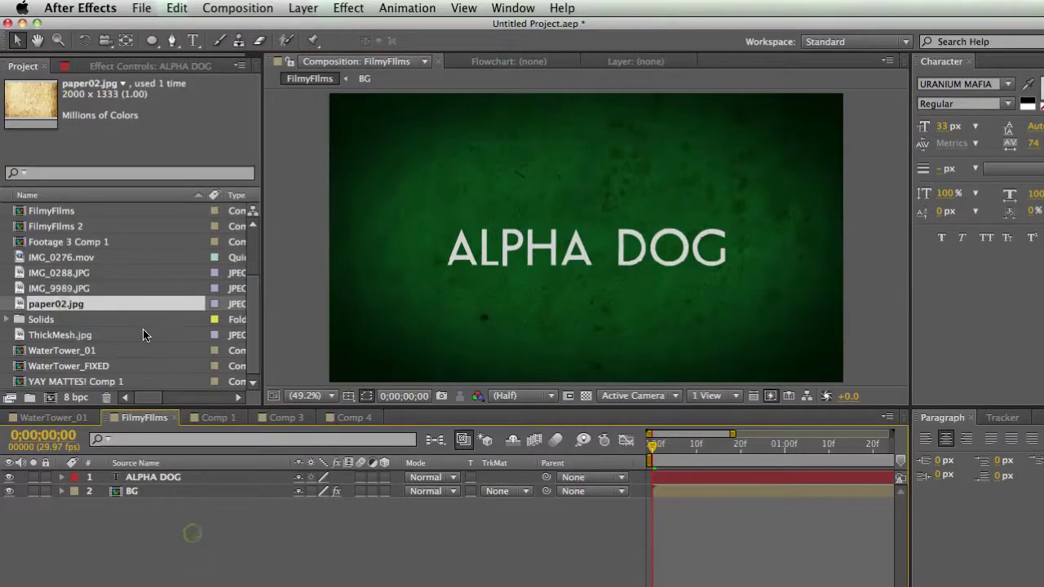
click(82, 335)
scroll(82, 335, up, 2)
drag(81, 350, 226, 469)
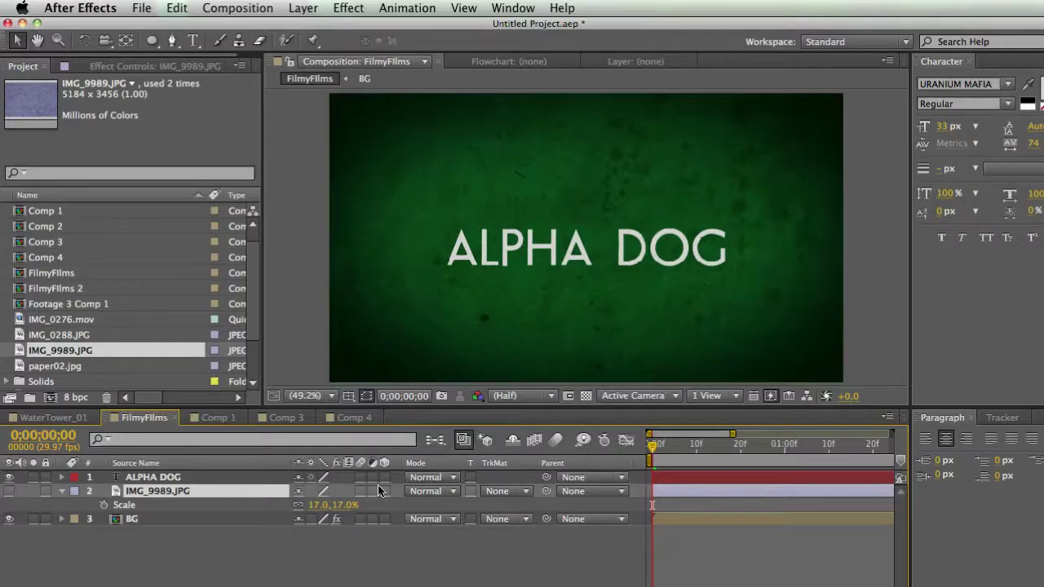
- Set IMG_9989.JPG's track matte to Alpha Matte 'ALPHA DOG' so the letters show the texture
click(9, 491)
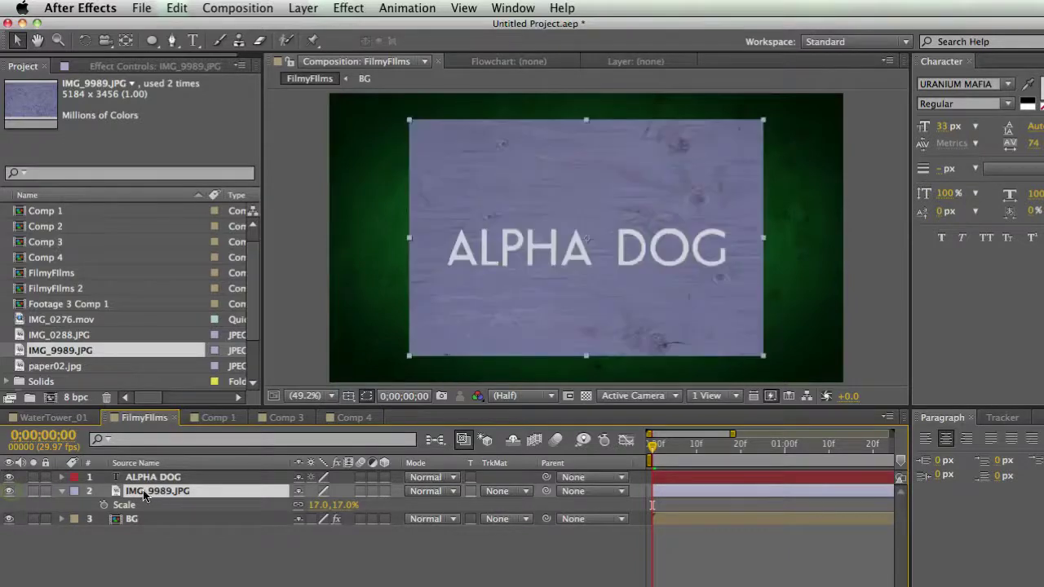
click(502, 490)
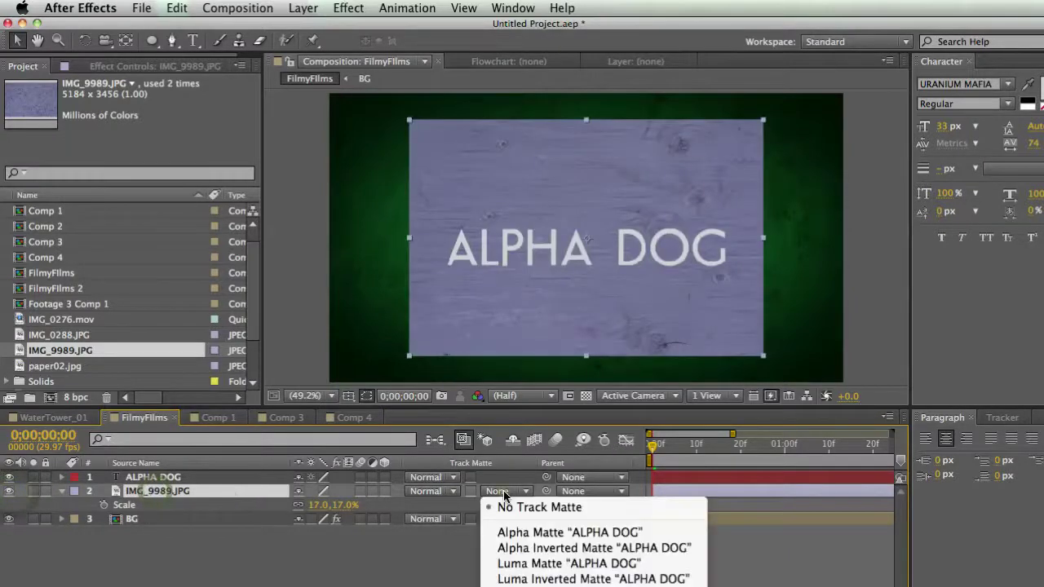
click(529, 539)
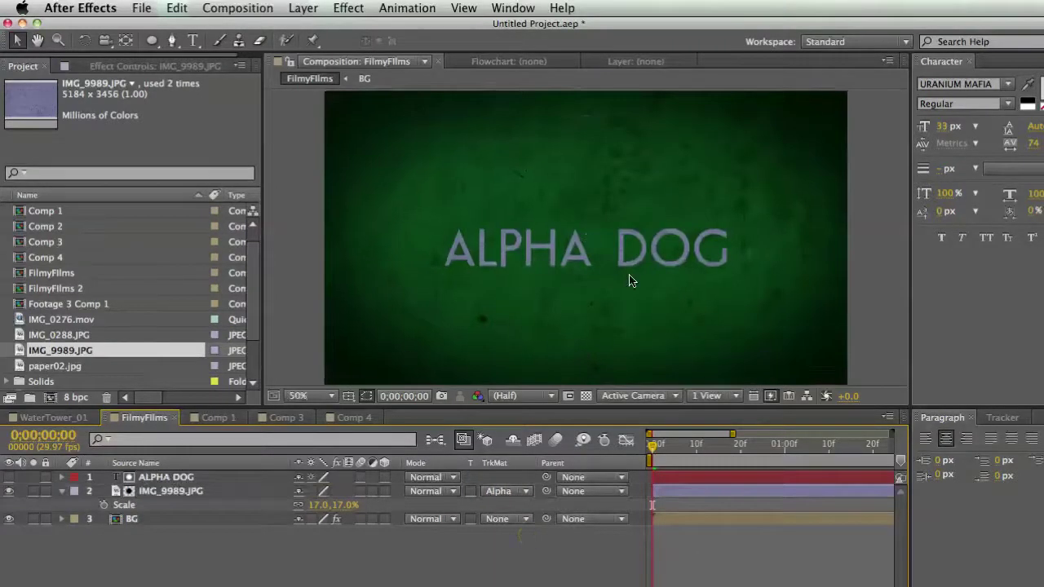
scroll(630, 282, up, 4)
scroll(630, 283, down, 1)
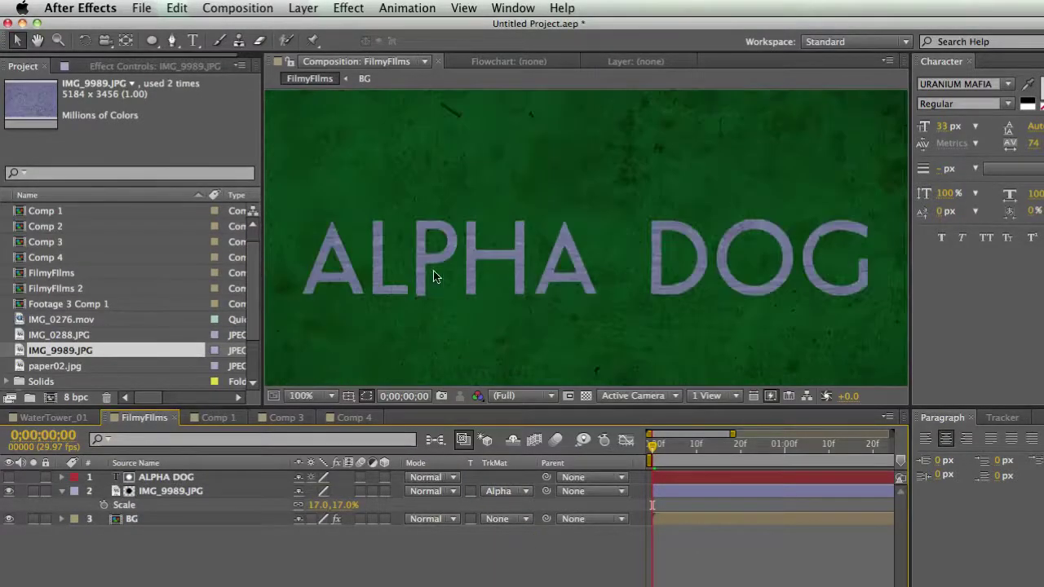
click(774, 280)
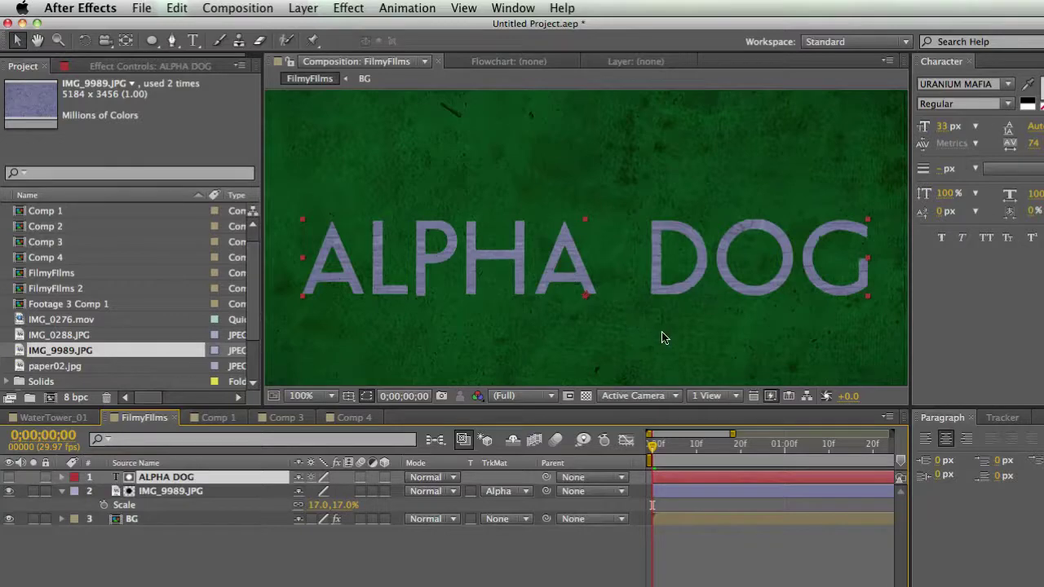
click(142, 564)
- Duplicate the ALPHA DOG text layer and colour the copy orange FF9000
click(175, 482)
key(super+d)
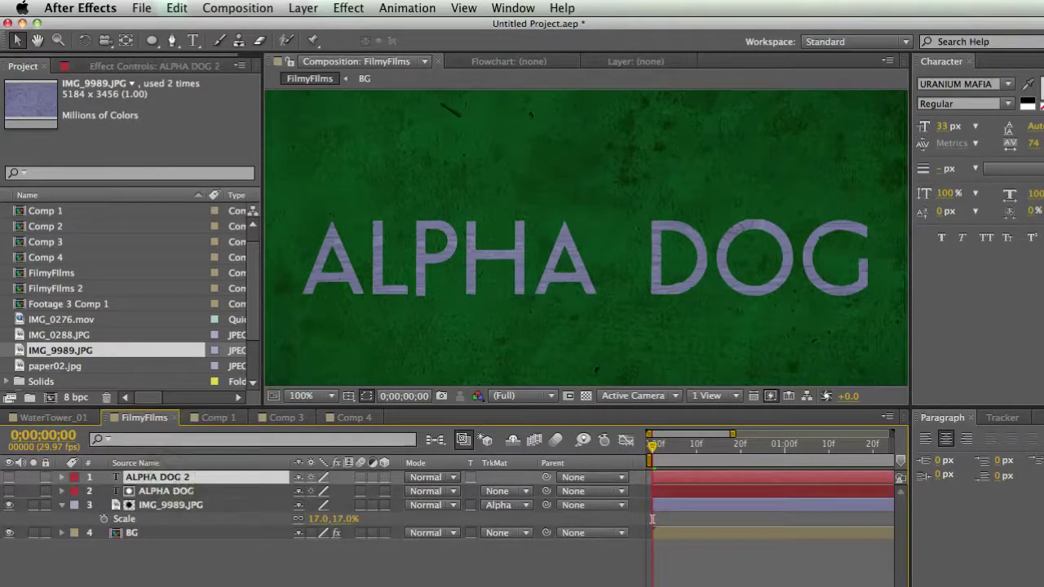
click(1039, 111)
click(772, 365)
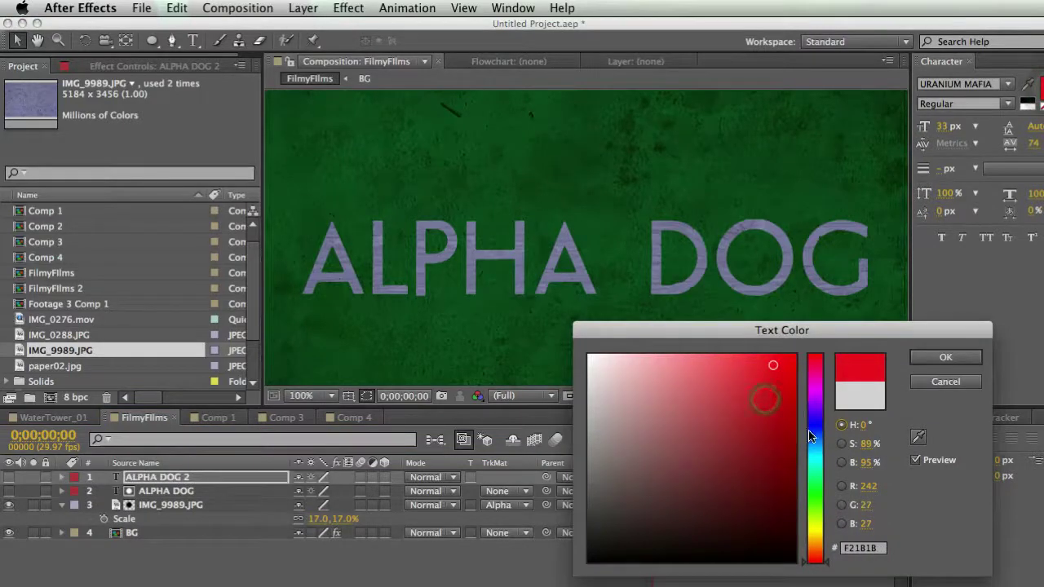
click(813, 526)
drag(813, 532, 812, 543)
click(795, 356)
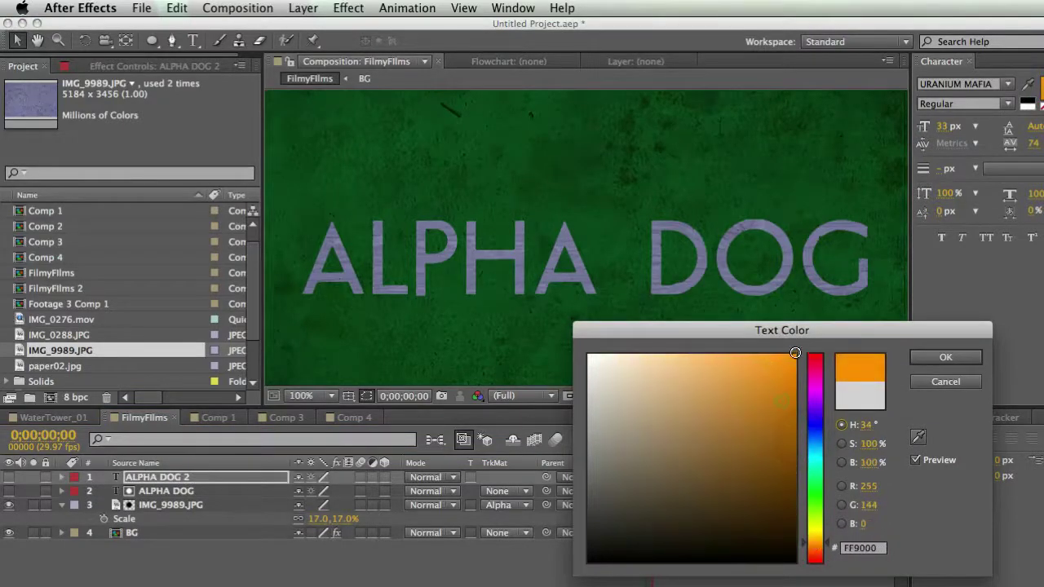
click(940, 357)
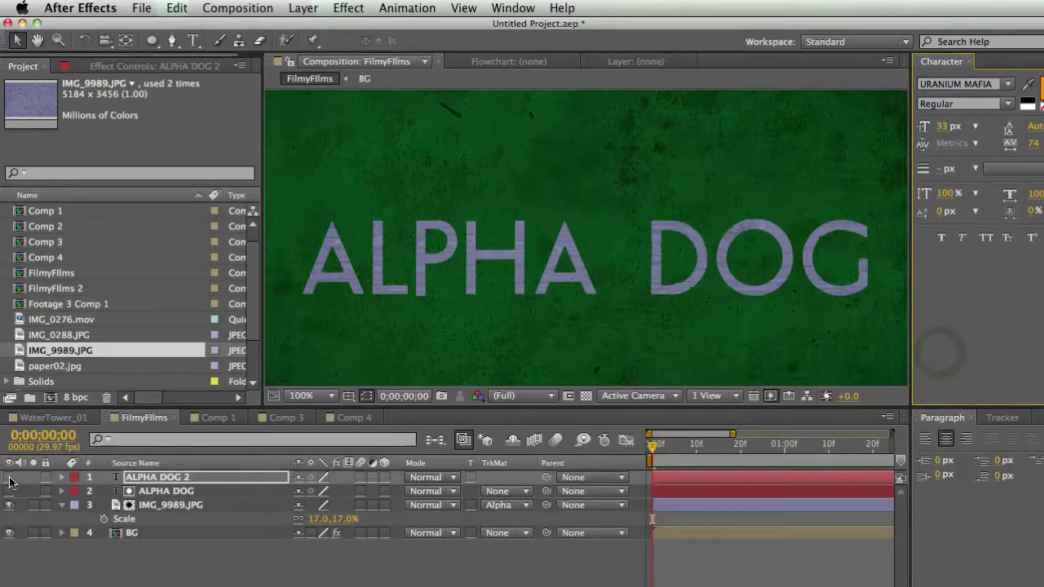
- Move ALPHA DOG 2 below IMG_9989.JPG and set the texture's blending mode to Multiply
drag(203, 481, 203, 523)
click(193, 491)
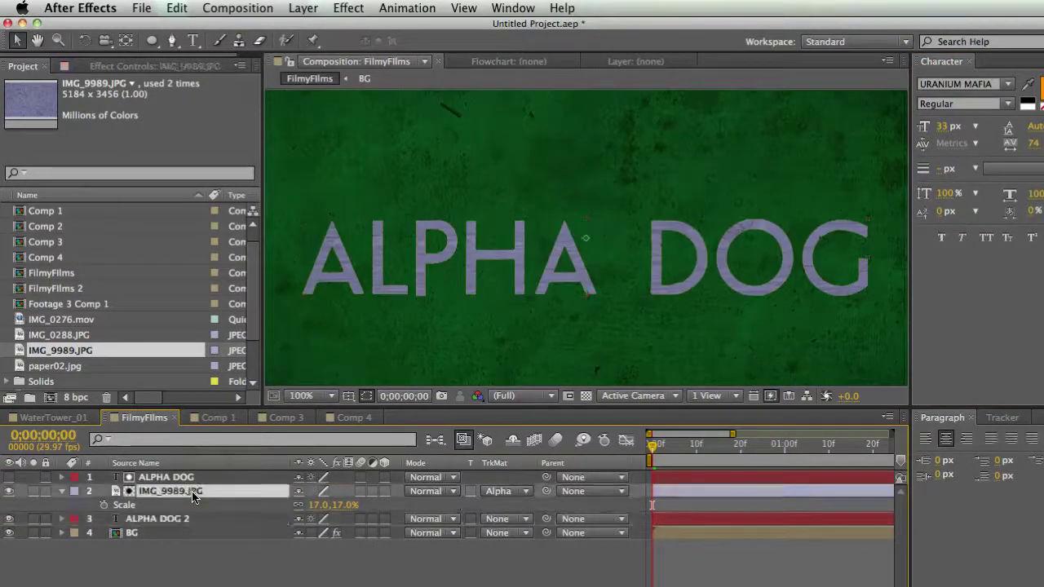
click(426, 490)
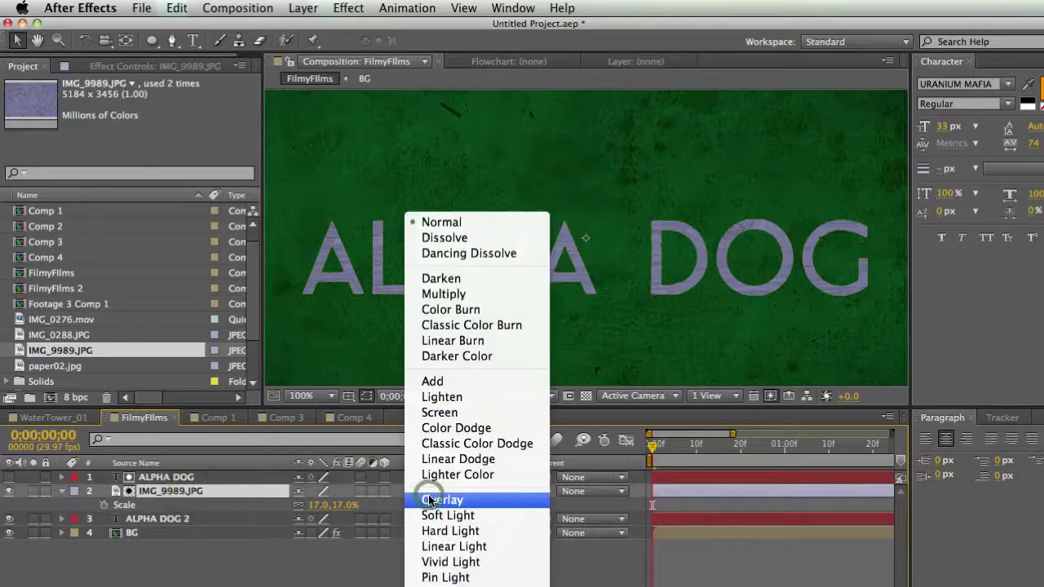
click(394, 417)
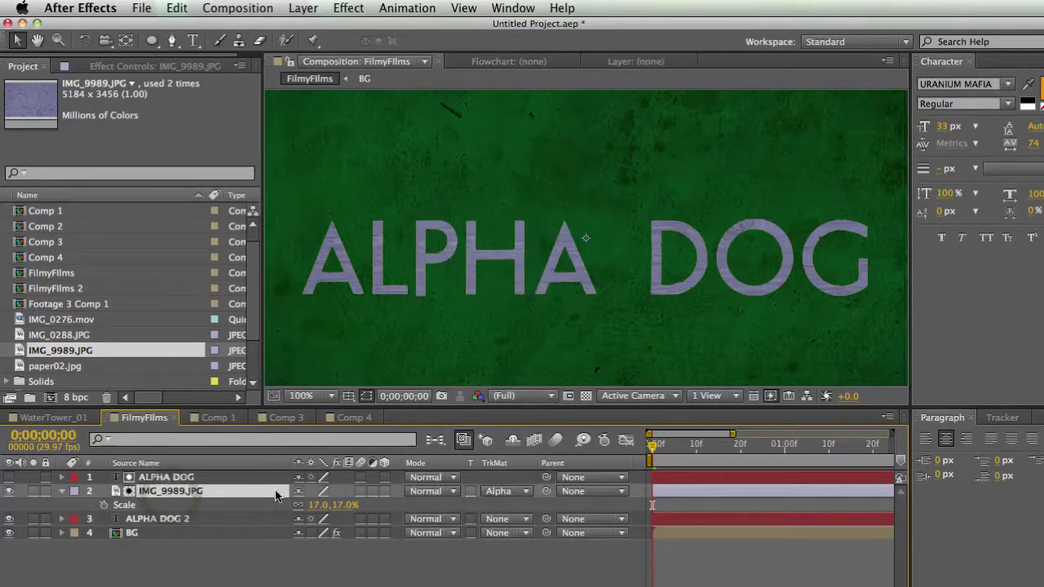
click(435, 494)
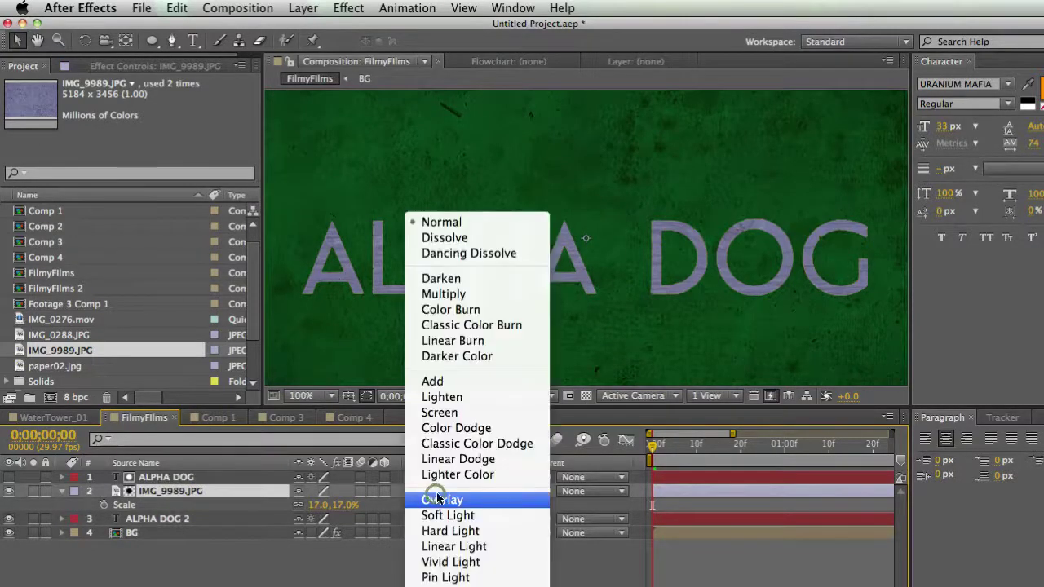
click(466, 298)
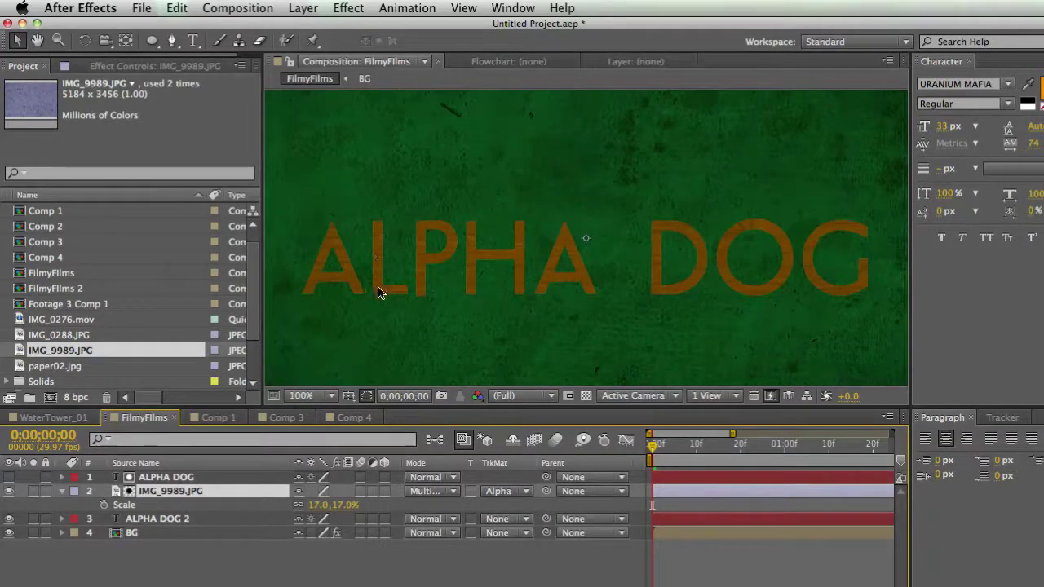
- Change ALPHA DOG 2's text colour to a light blue
click(146, 519)
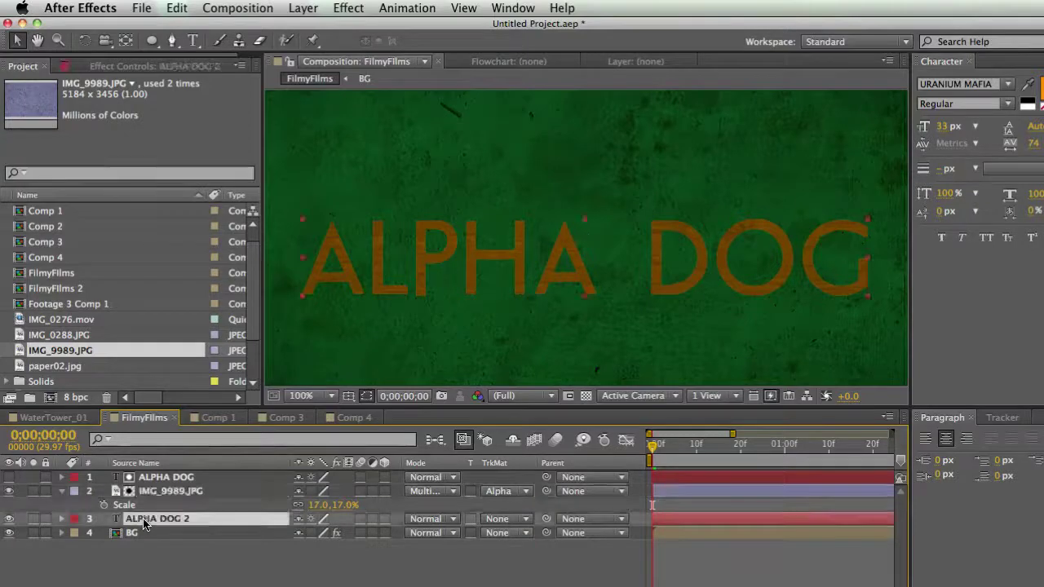
click(1038, 85)
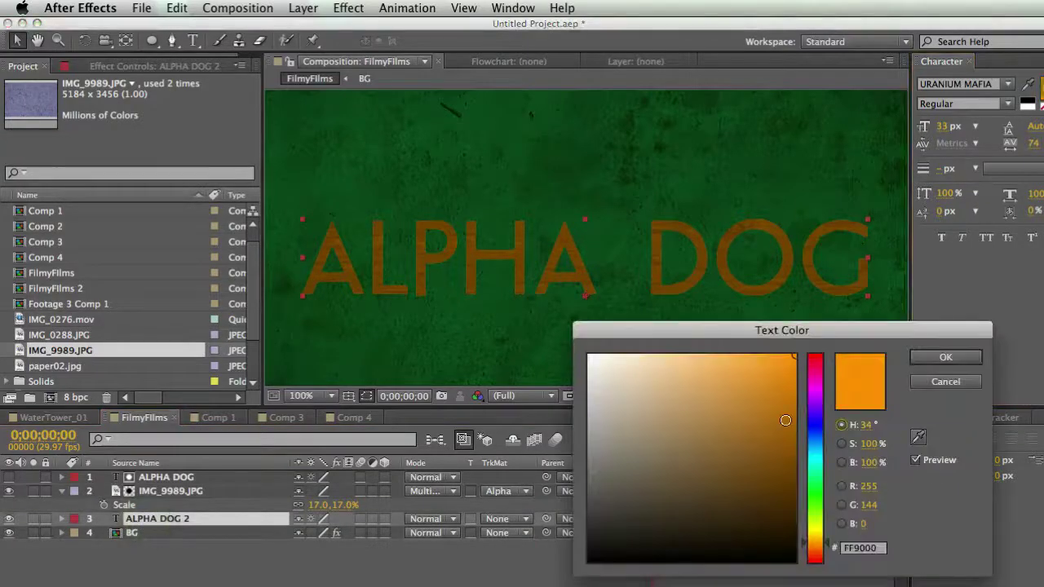
click(811, 440)
click(748, 410)
drag(748, 410, 711, 380)
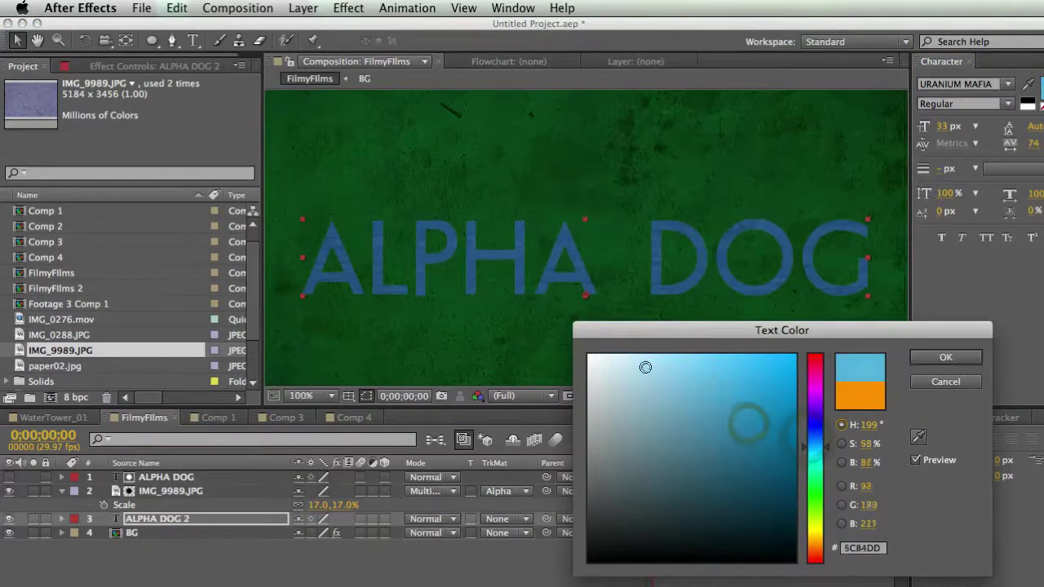
key(Return)
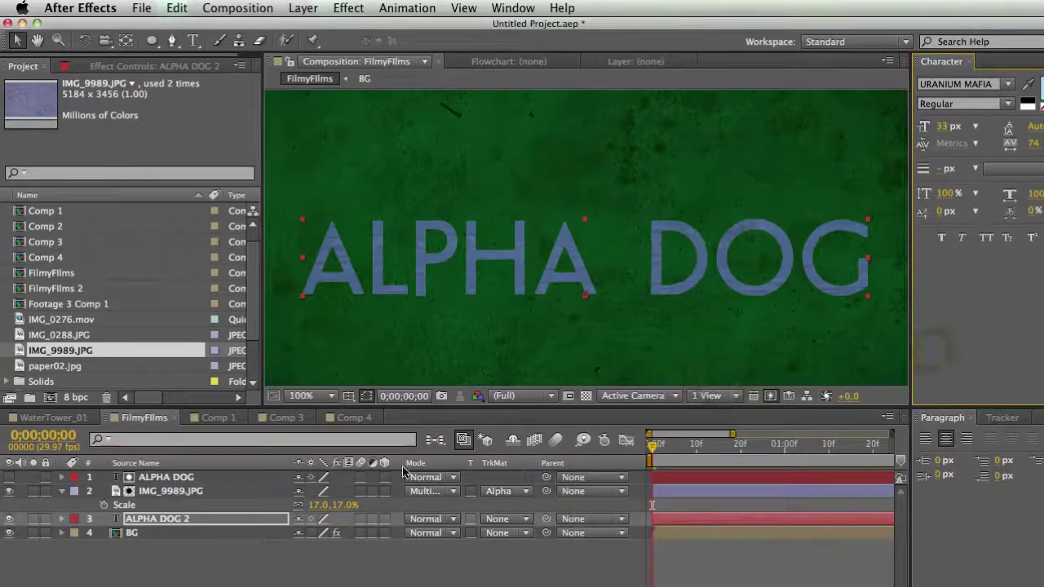
click(417, 566)
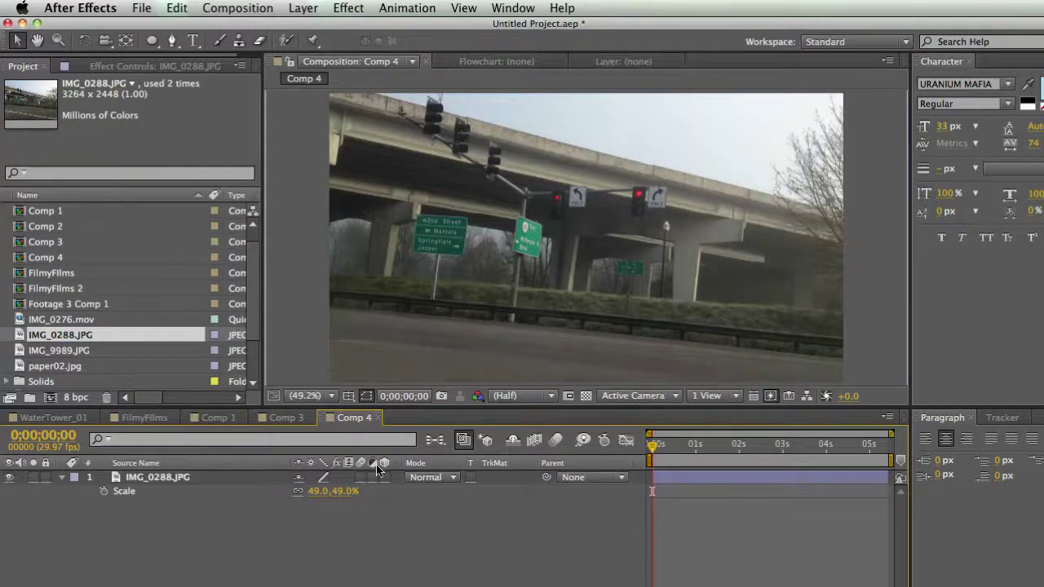
click(188, 477)
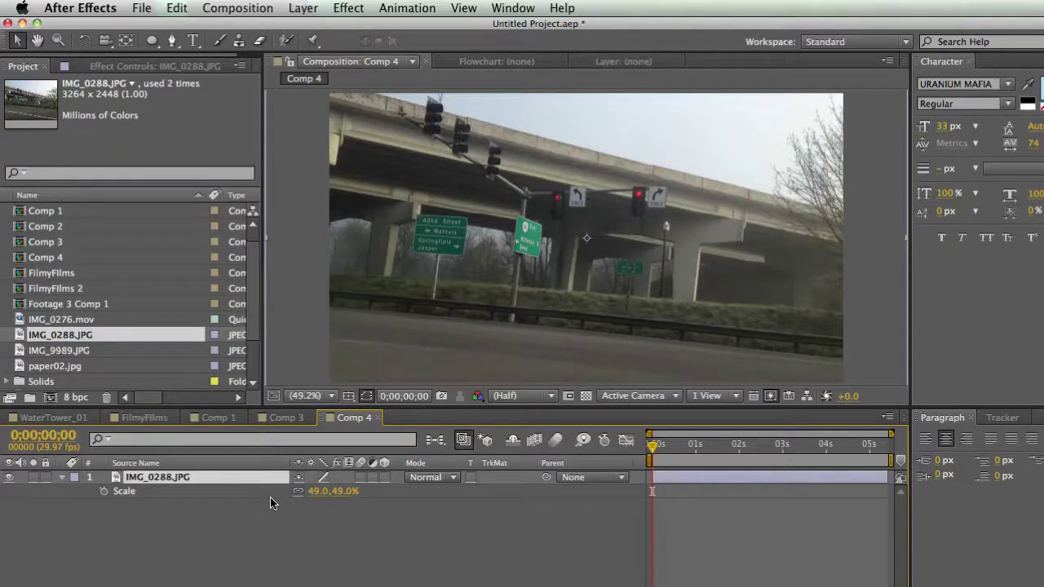
- Create a new solid layer and apply the Ramp gradient effect to it
right_click(179, 512)
mouse_move(206, 522)
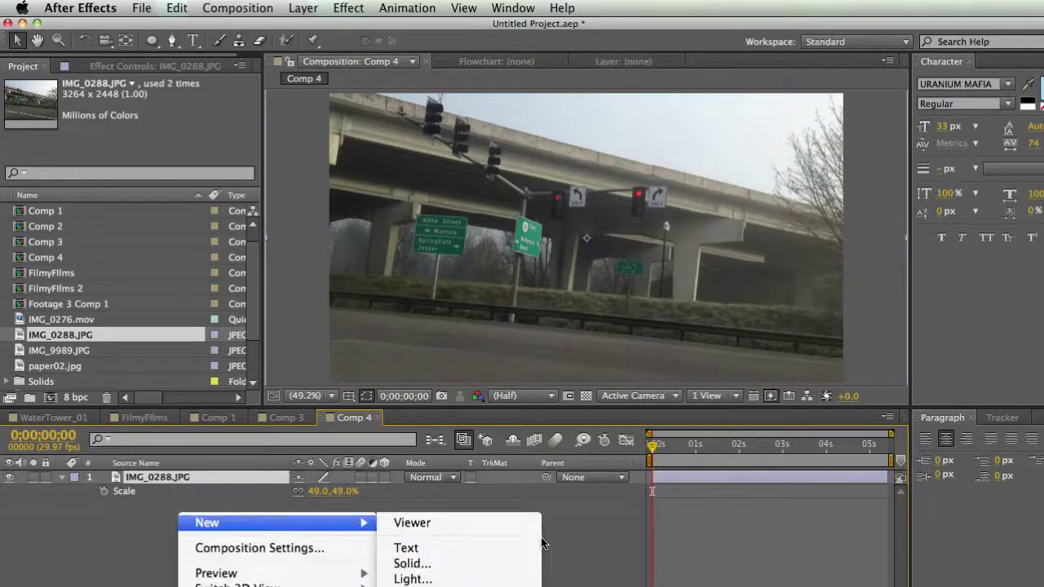
click(493, 571)
click(494, 445)
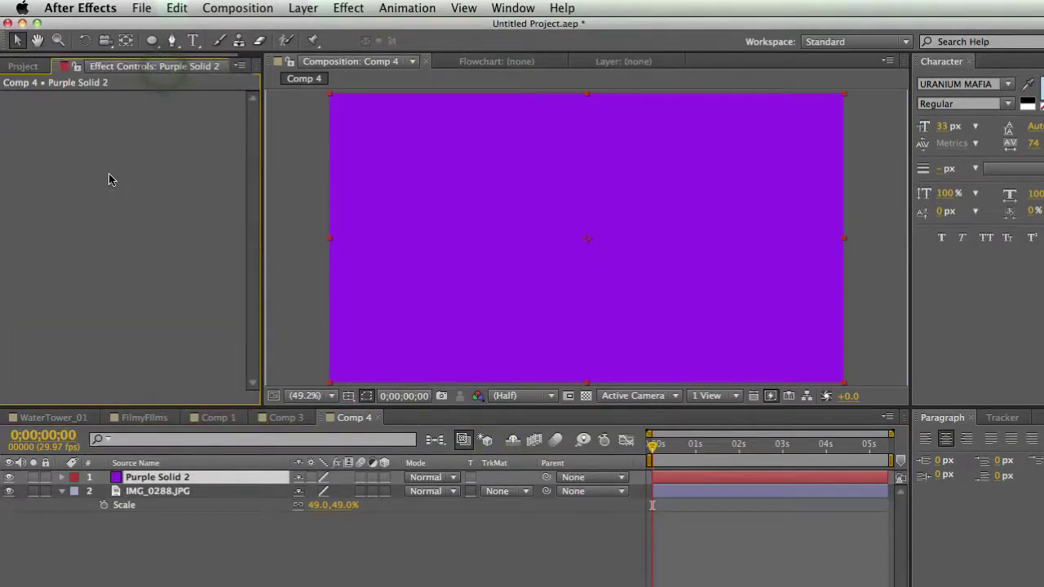
right_click(91, 149)
mouse_move(215, 339)
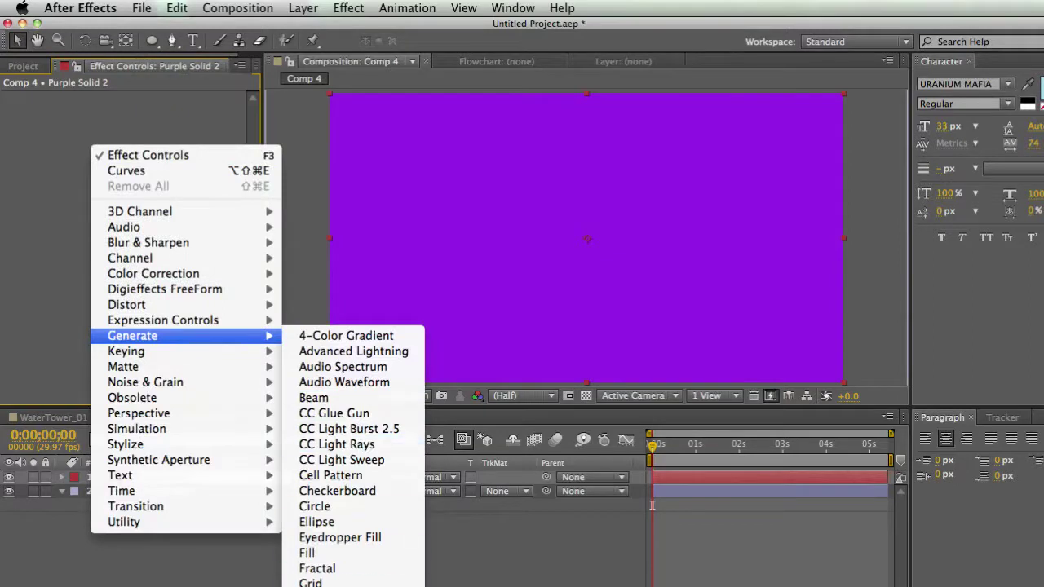
click(318, 586)
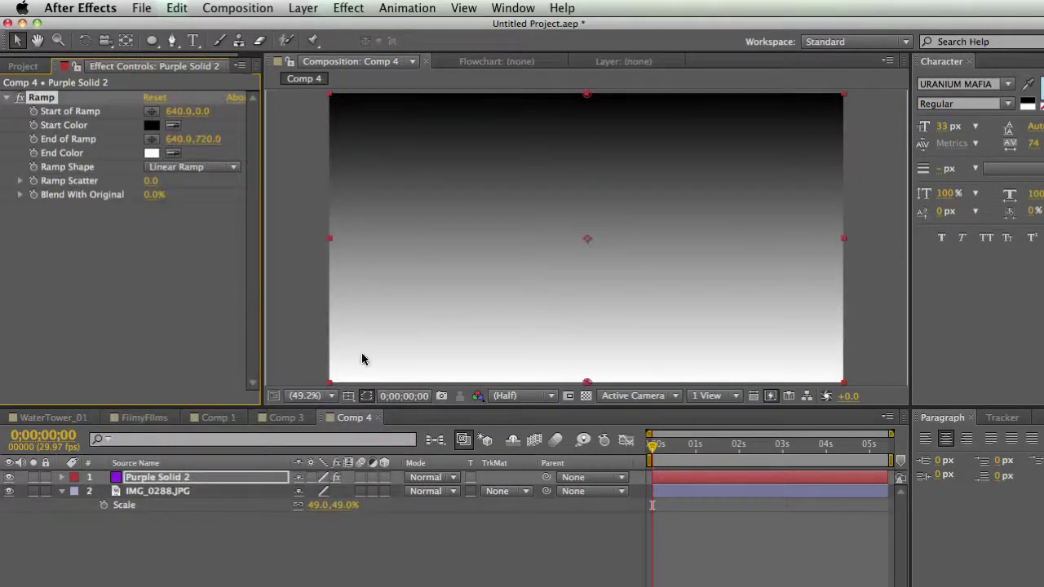
- Rename the gradient solid 'LUMA' and hide it to reveal the photo
click(128, 268)
click(269, 537)
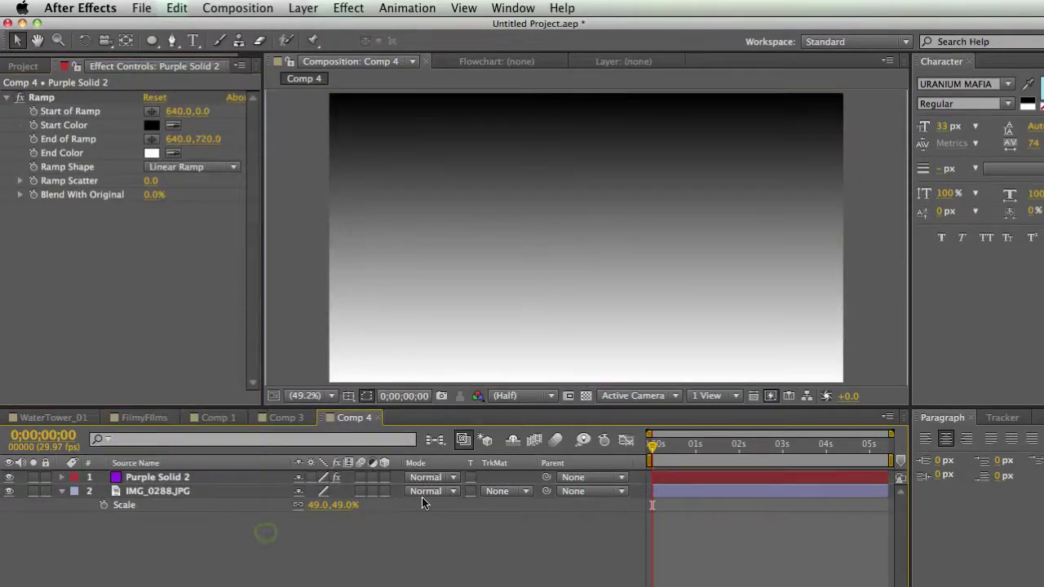
click(270, 492)
click(205, 481)
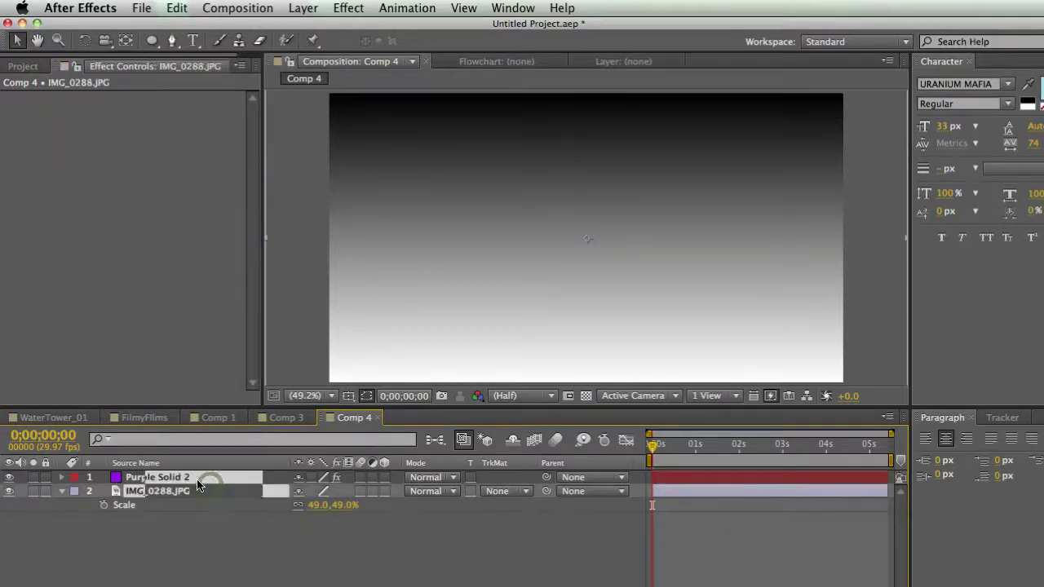
key(Return)
text(LUMA)
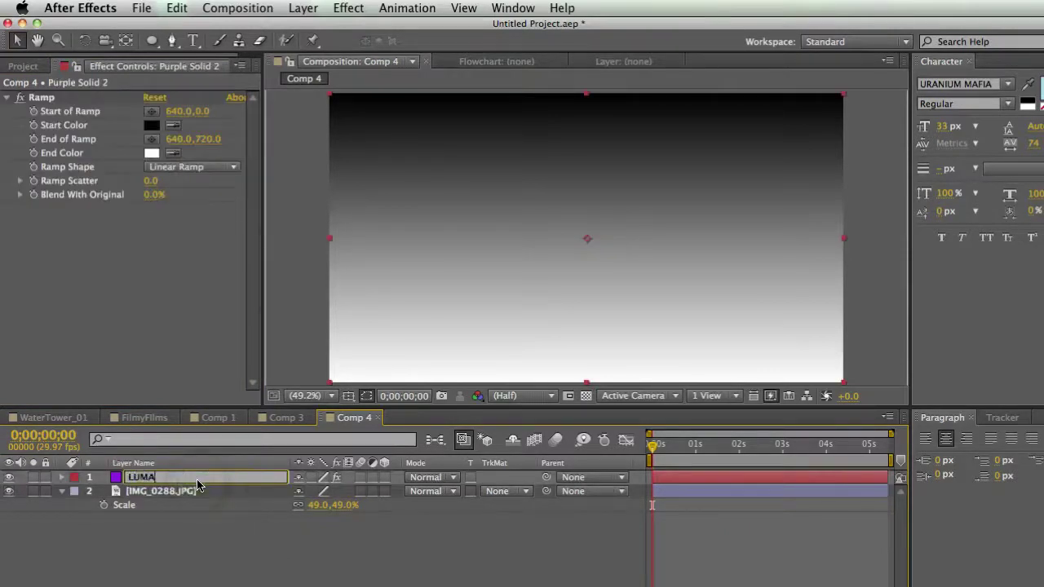
key(Return)
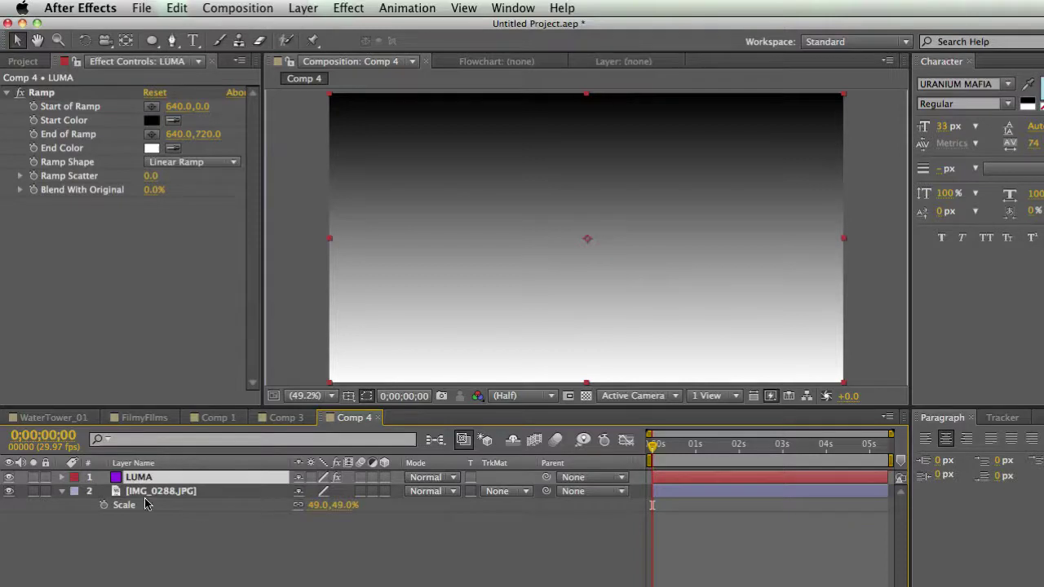
click(9, 477)
click(162, 492)
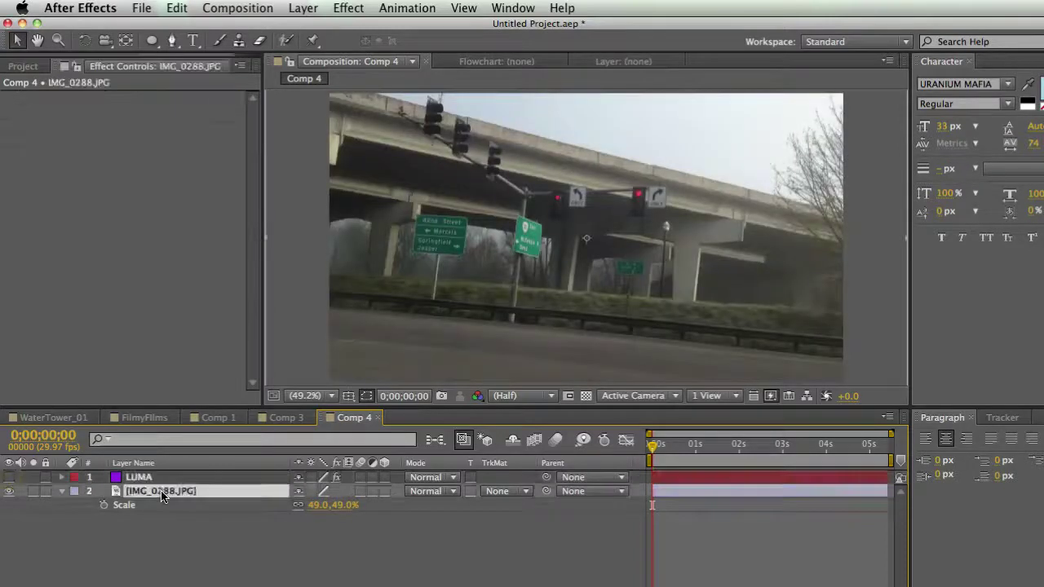
- Set the IMG_0288.JPG photo's track matte to Luma Inverted Matte 'LUMA', viewing at 50%
click(499, 491)
click(539, 565)
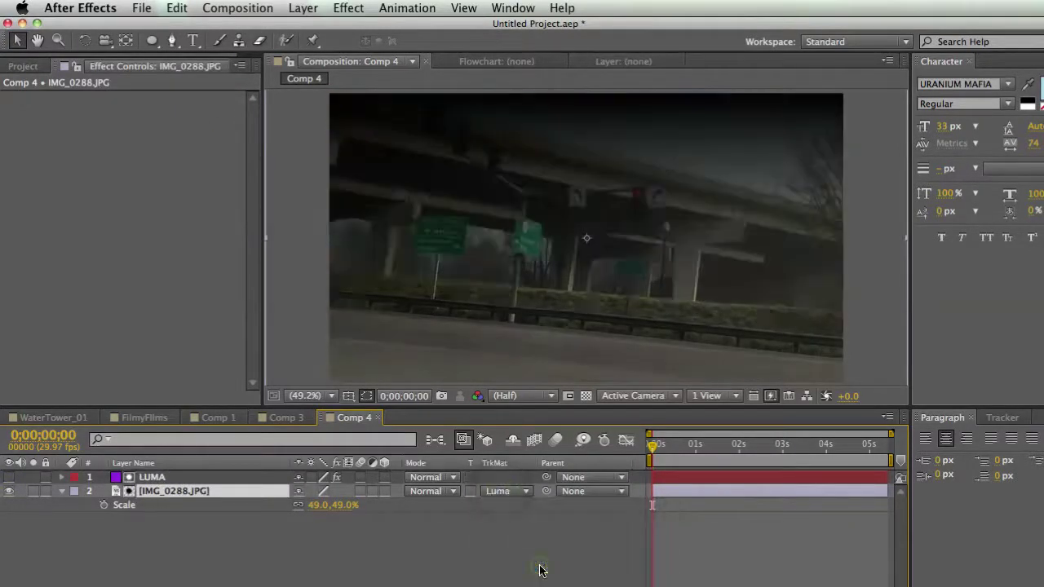
click(585, 396)
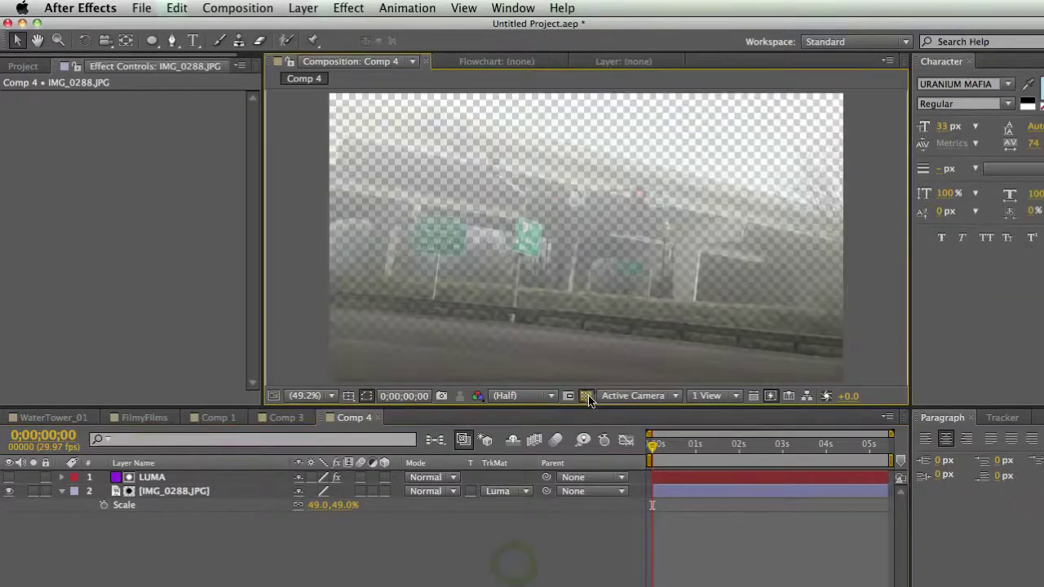
click(152, 479)
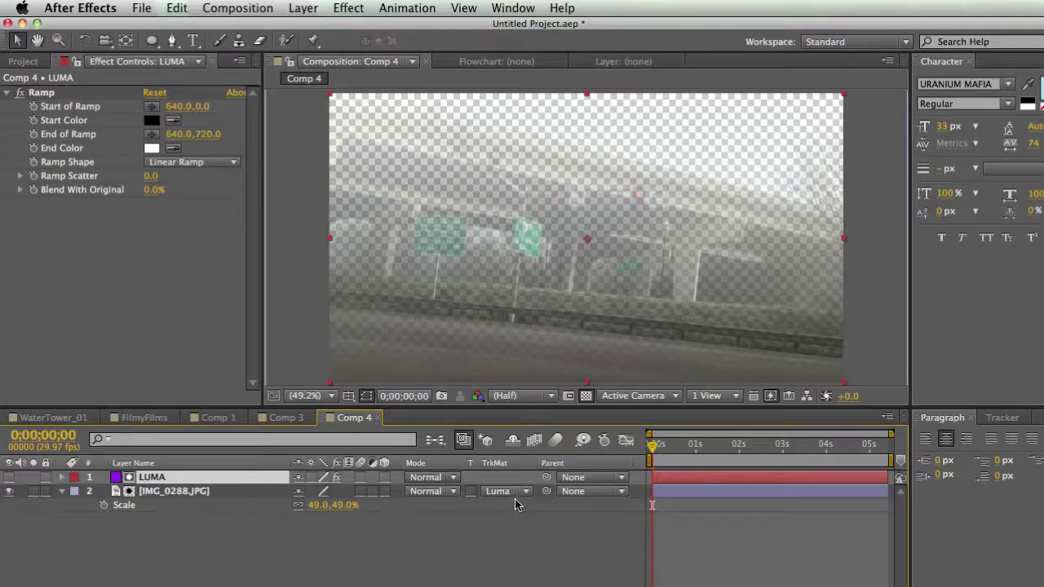
click(9, 477)
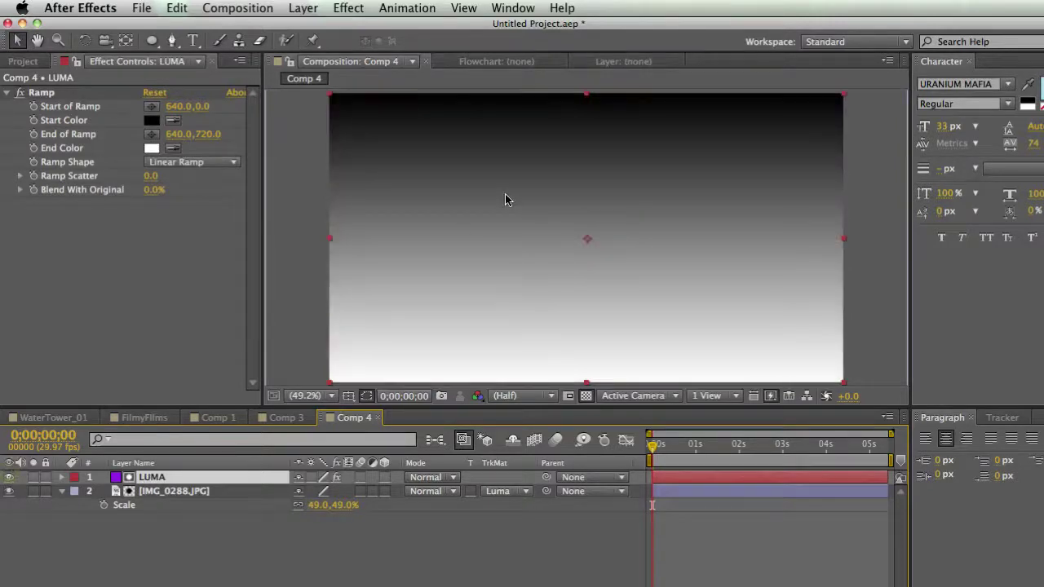
scroll(570, 187, down, 2)
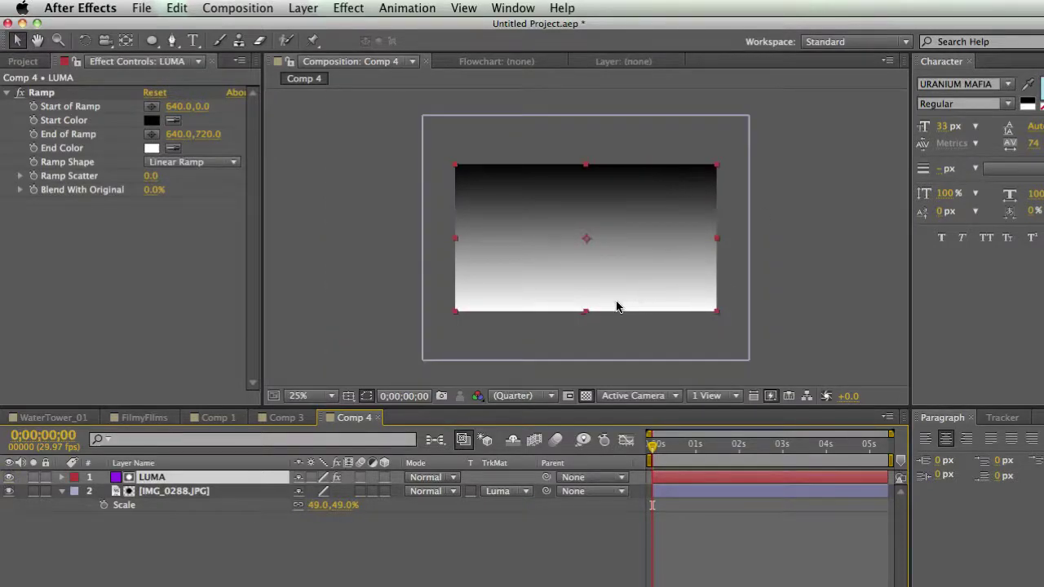
click(9, 477)
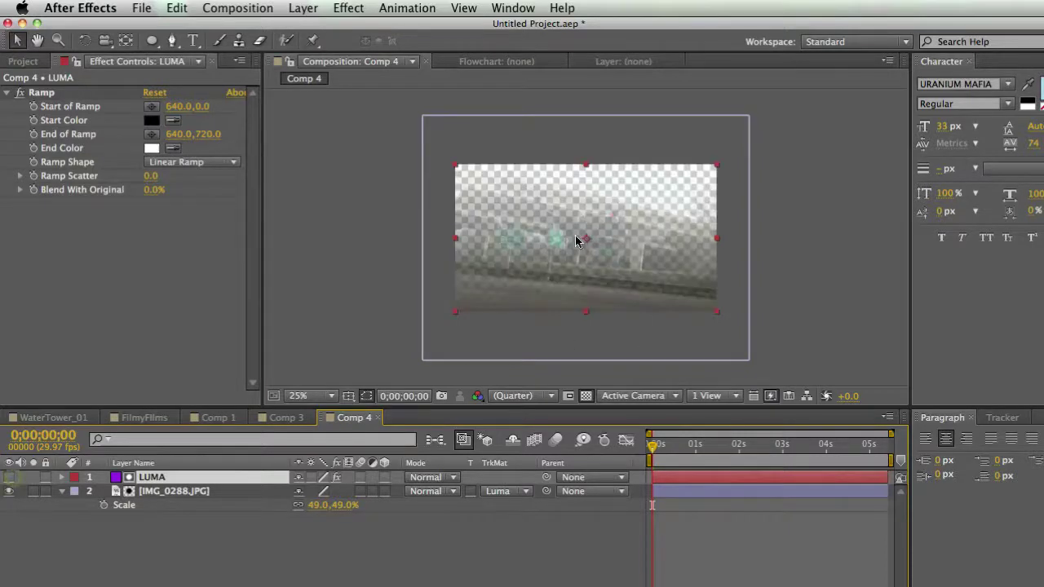
key(period)
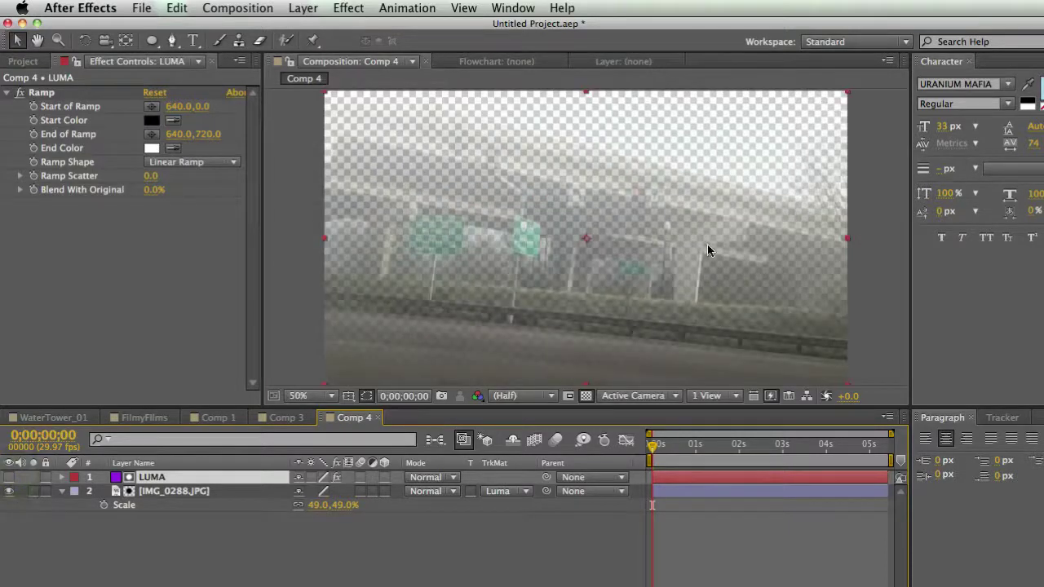
click(526, 495)
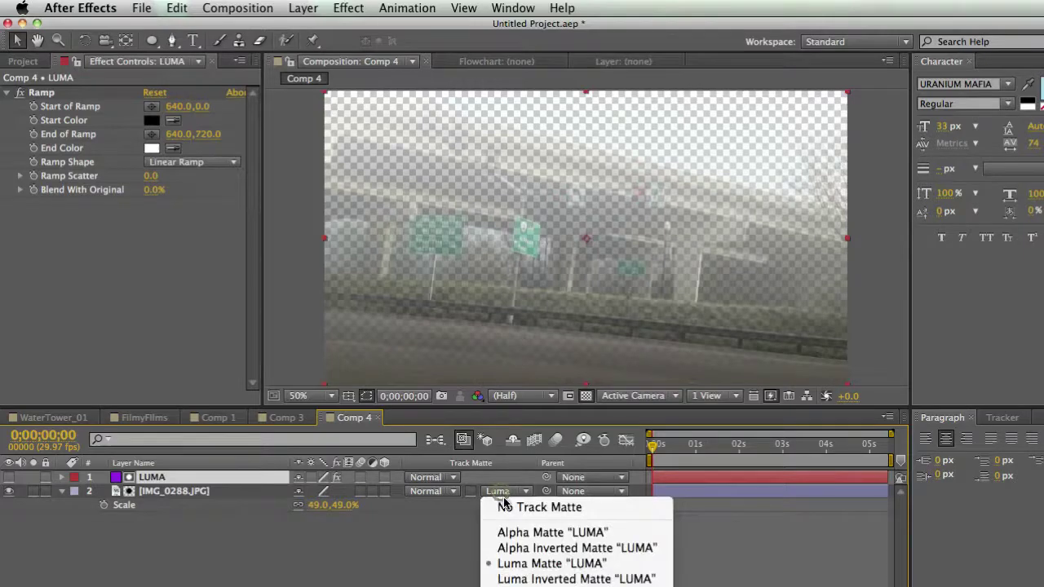
click(552, 579)
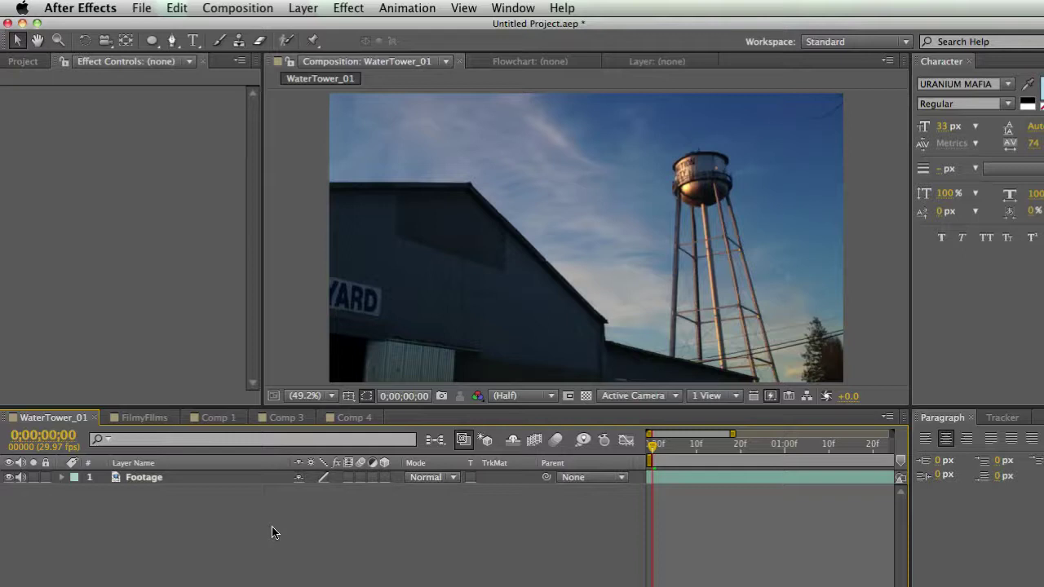
drag(758, 446, 796, 449)
key(grave)
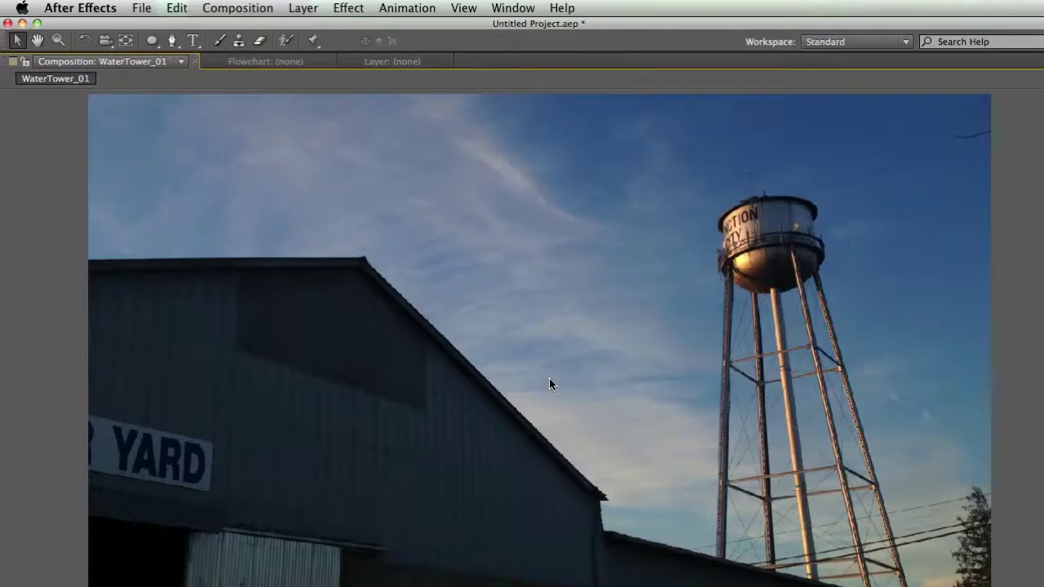
key(grave)
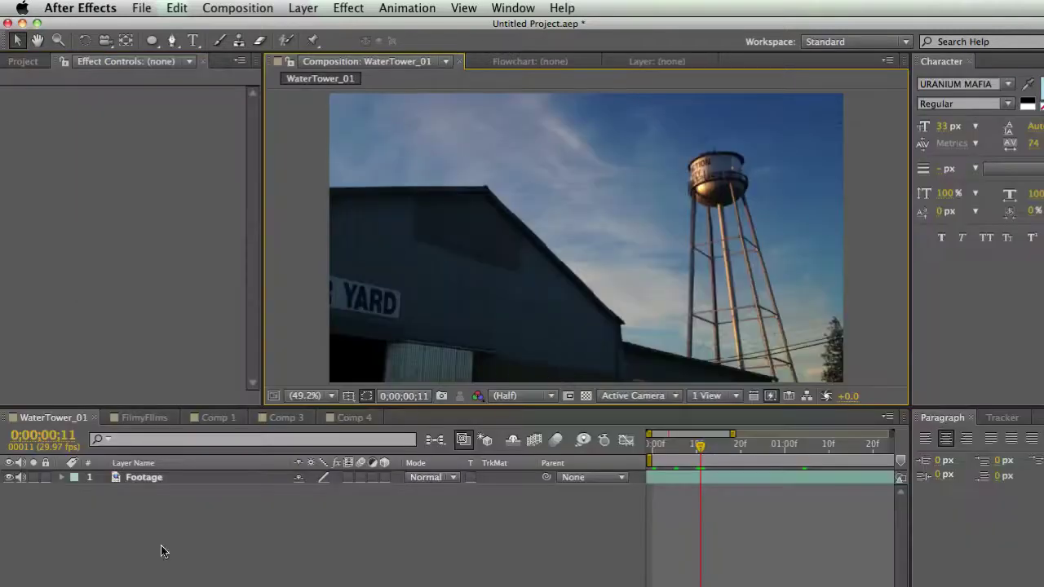
- Duplicate the Footage layer and apply Colorama to the copy
click(142, 479)
key(super+d)
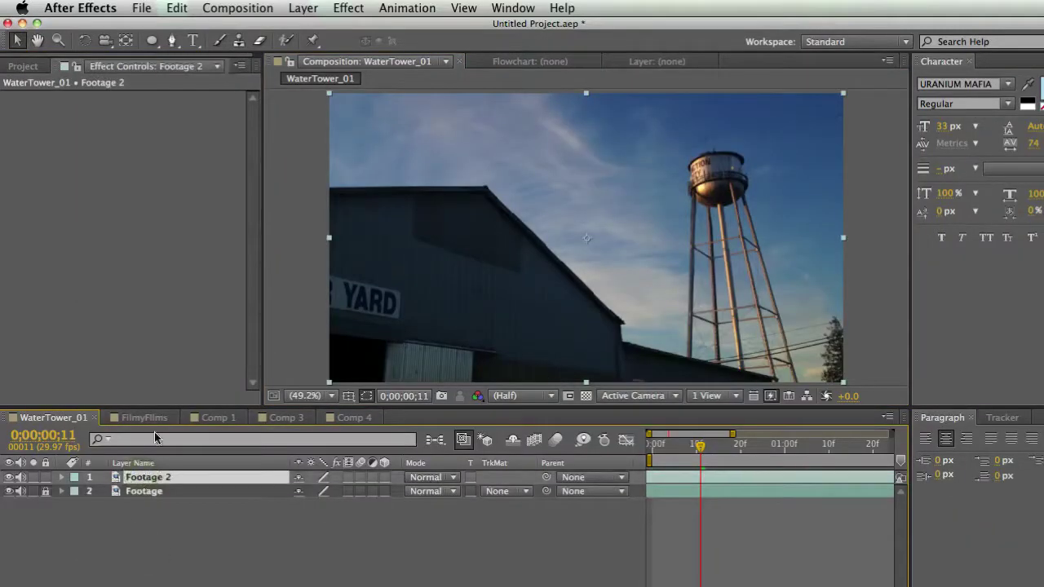
right_click(102, 137)
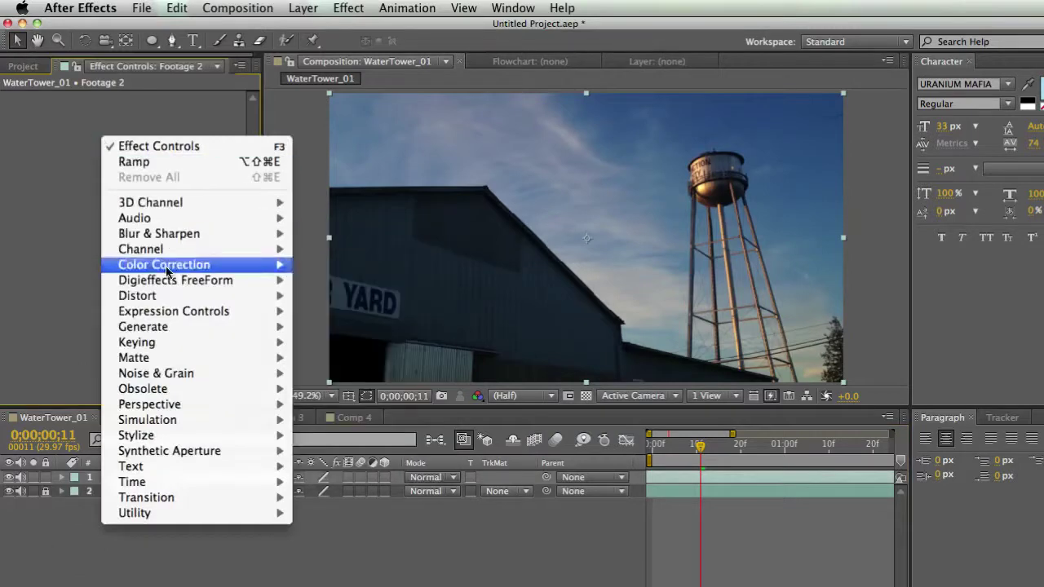
mouse_move(163, 266)
click(388, 496)
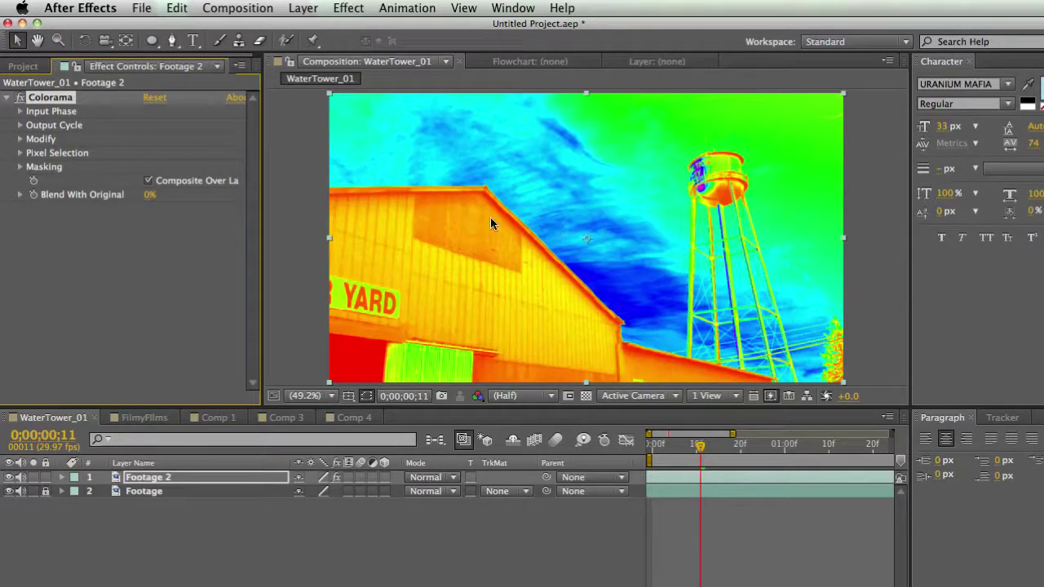
- Set Colorama's Output Cycle preset palette to Ramp Grey
click(20, 112)
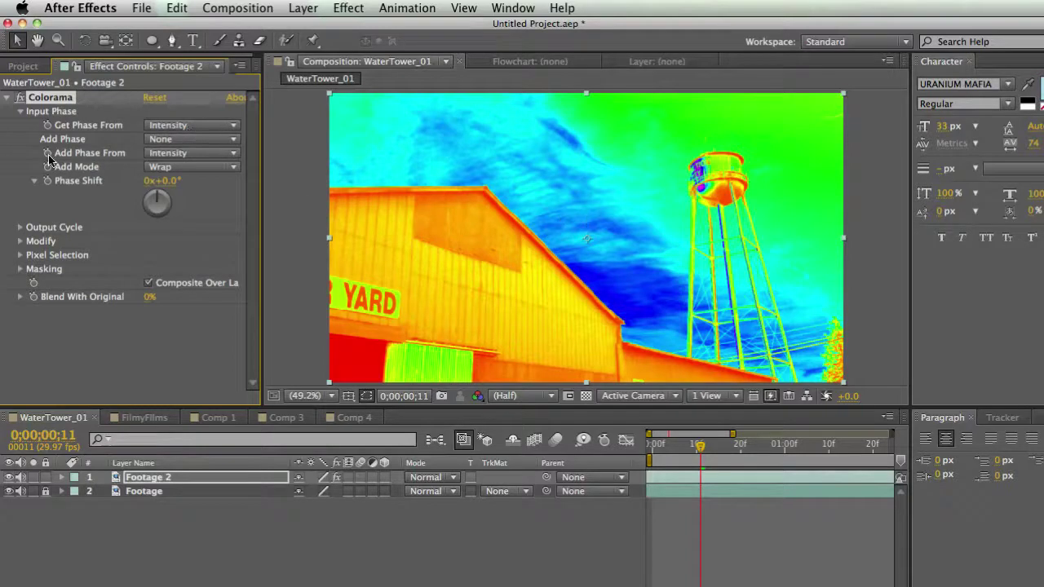
click(20, 111)
click(20, 125)
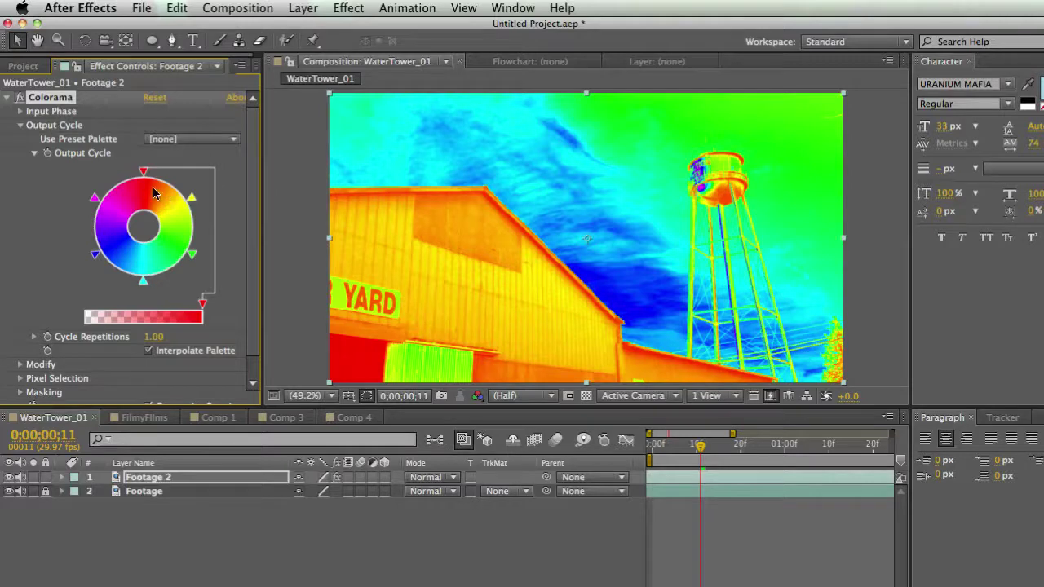
click(181, 140)
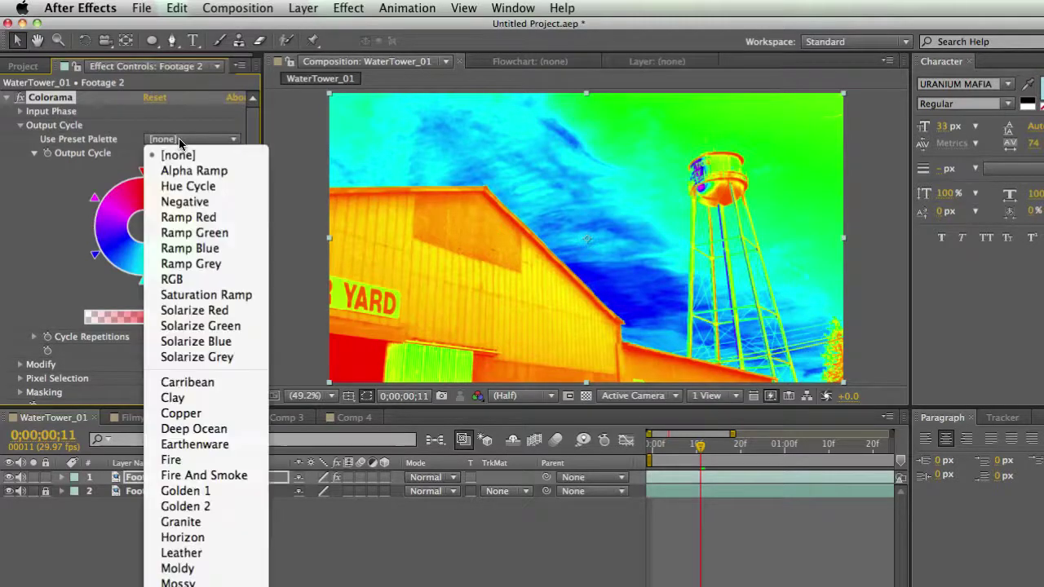
click(189, 263)
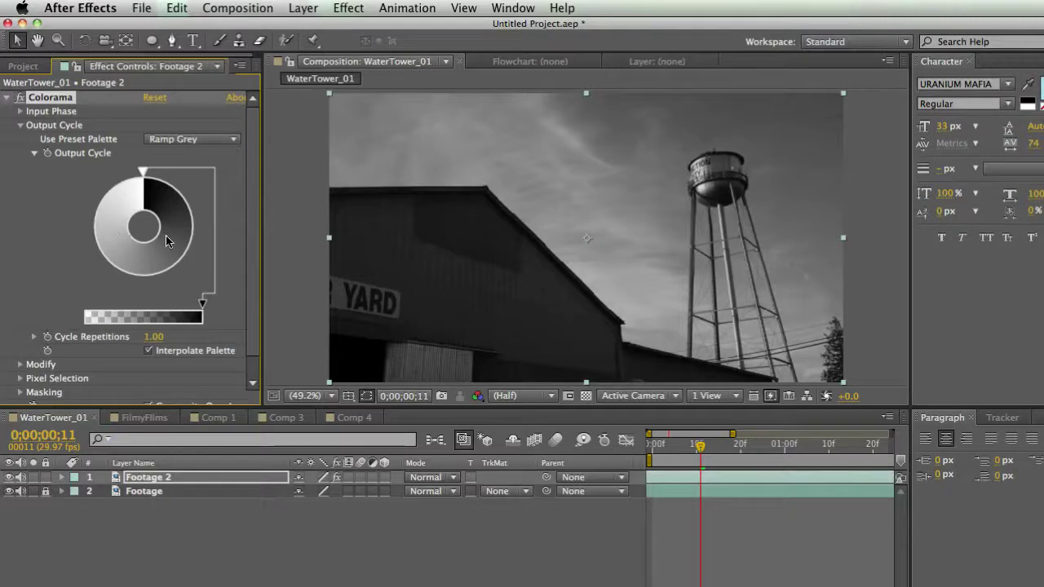
double_click(107, 221)
- Set an Output Cycle stop's colour to black
drag(853, 342, 852, 224)
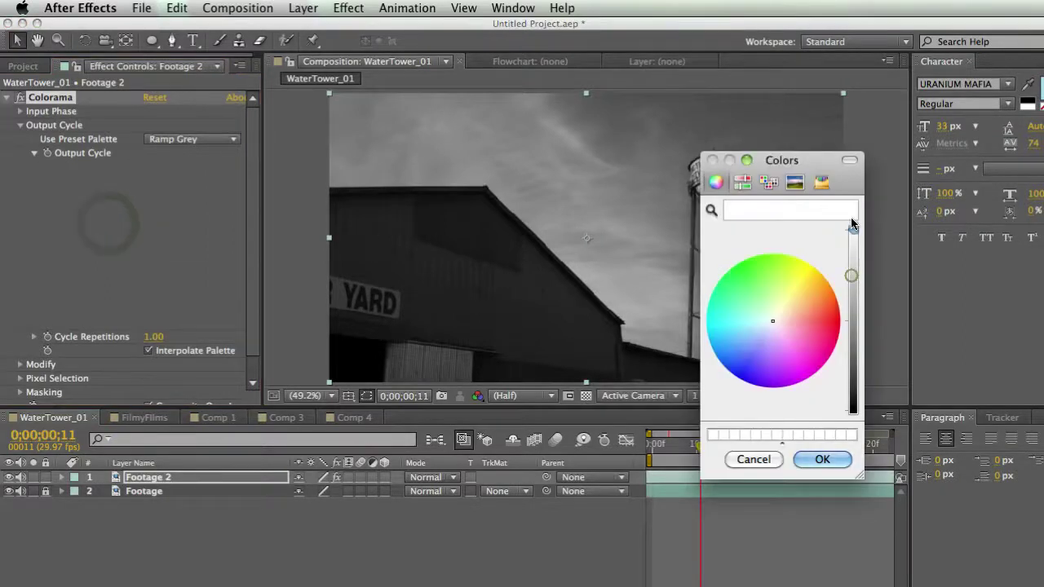
click(822, 459)
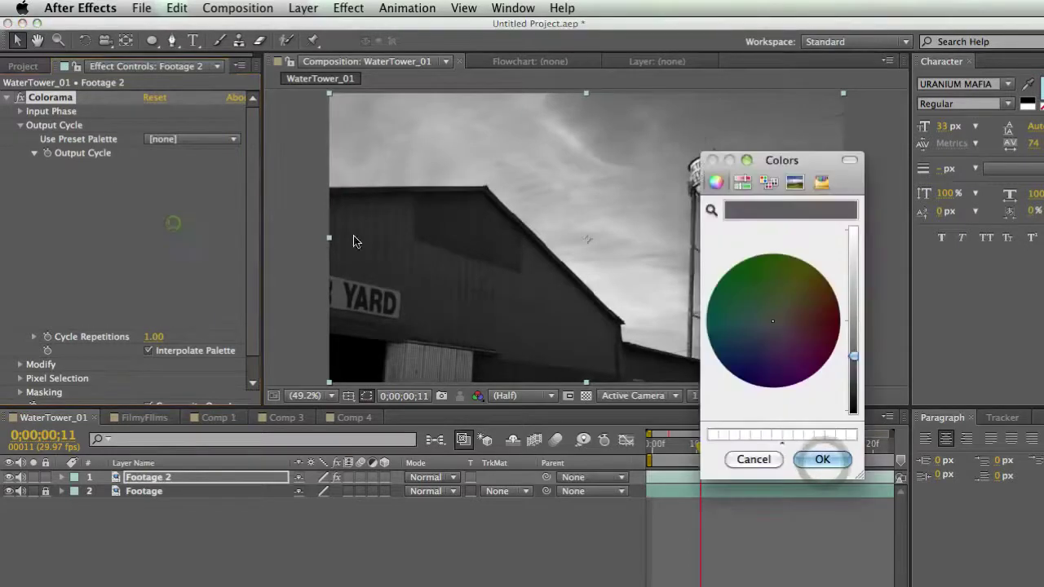
click(822, 459)
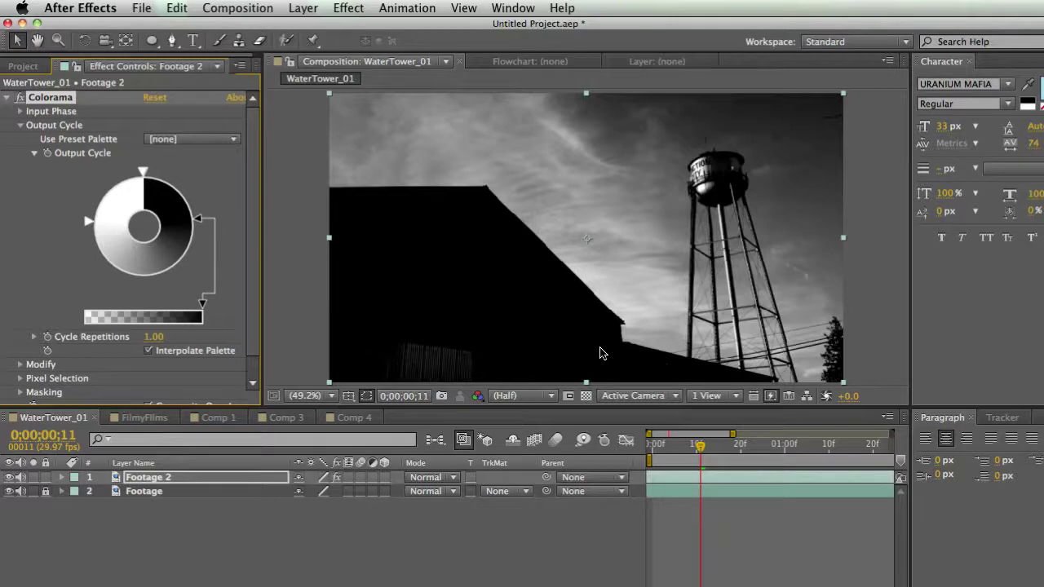
- Drag the Output Cycle stops until the sky turns white and the buildings solid black
mouse_move(197, 219)
mouse_down()
mouse_move(199, 245)
mouse_move(199, 228)
mouse_up()
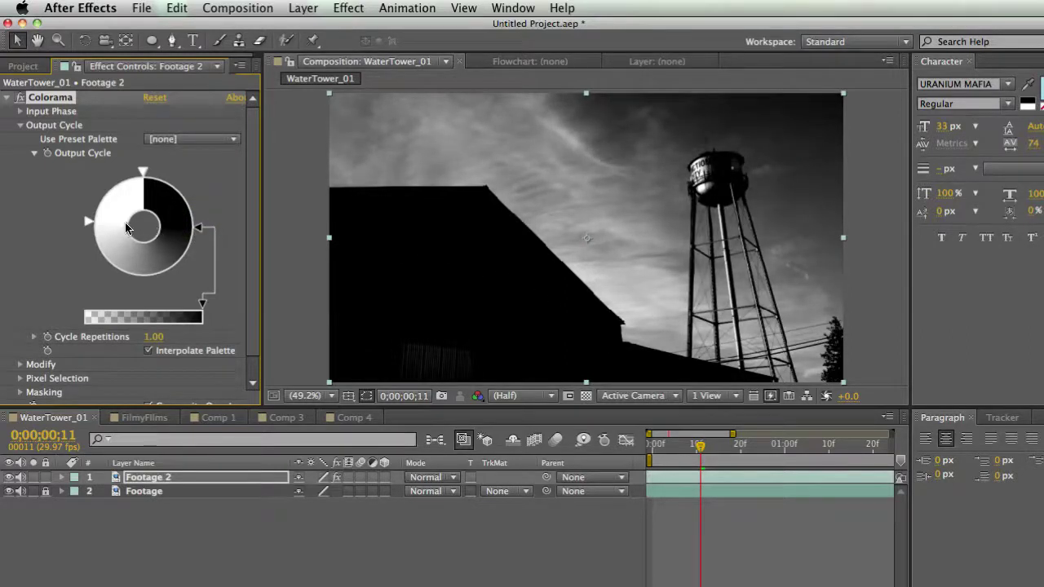
mouse_move(88, 227)
mouse_down()
mouse_move(120, 272)
mouse_move(183, 265)
mouse_up()
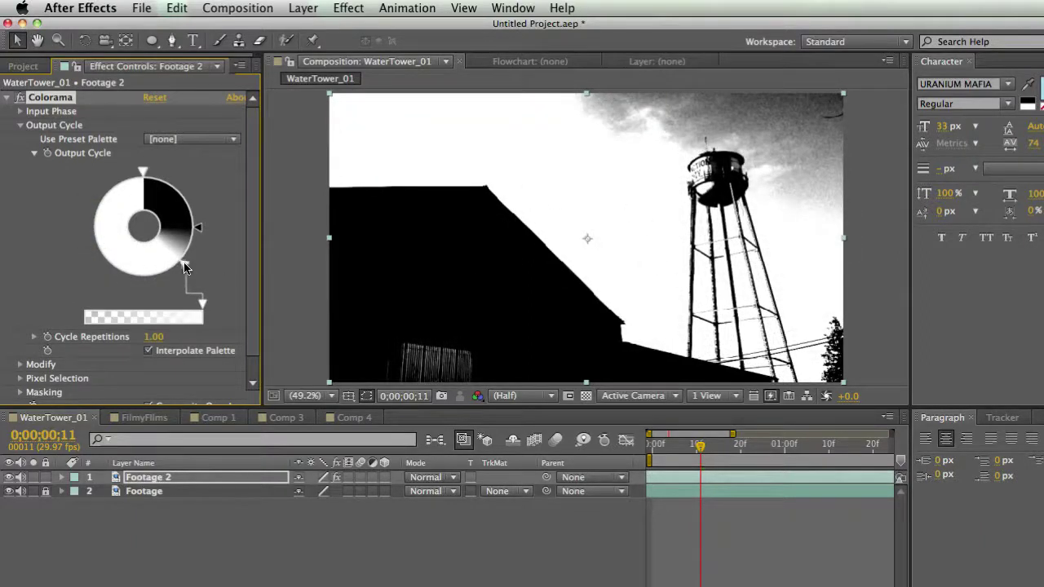
drag(186, 268, 197, 240)
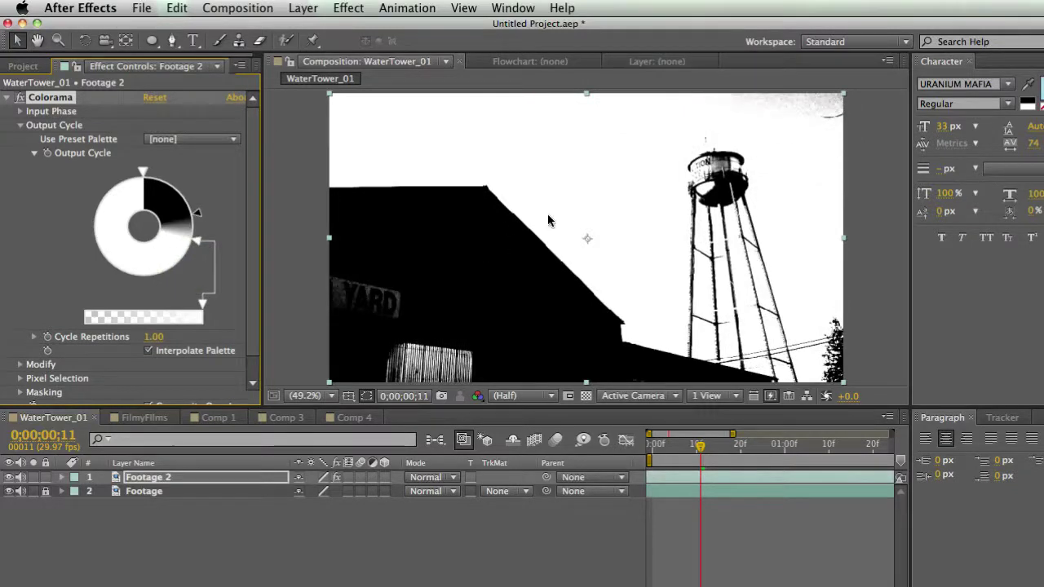
mouse_move(198, 241)
mouse_down()
mouse_move(192, 227)
mouse_move(201, 235)
mouse_up()
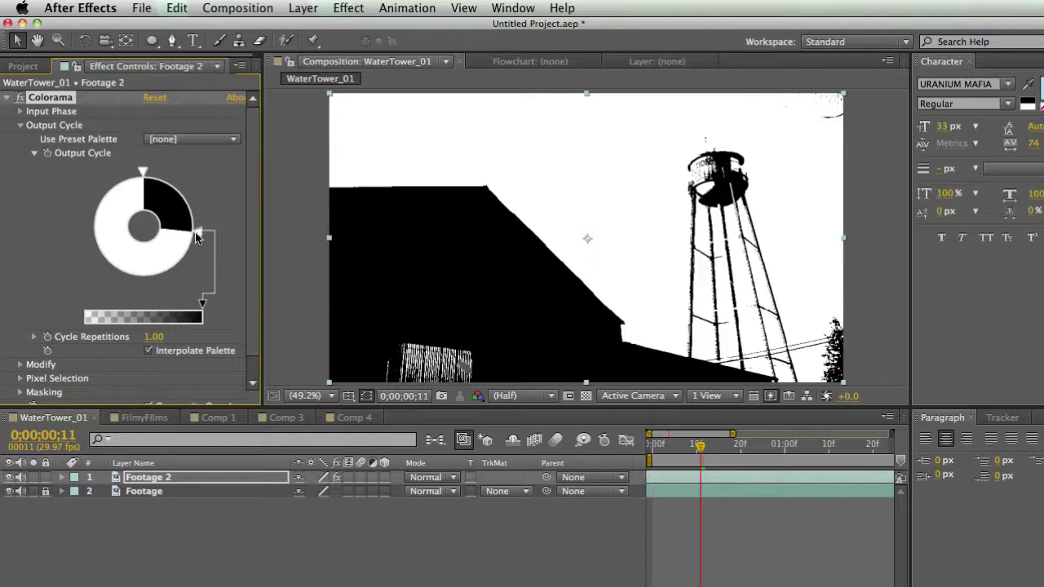
mouse_move(195, 237)
mouse_down()
mouse_move(192, 245)
mouse_move(198, 222)
mouse_up()
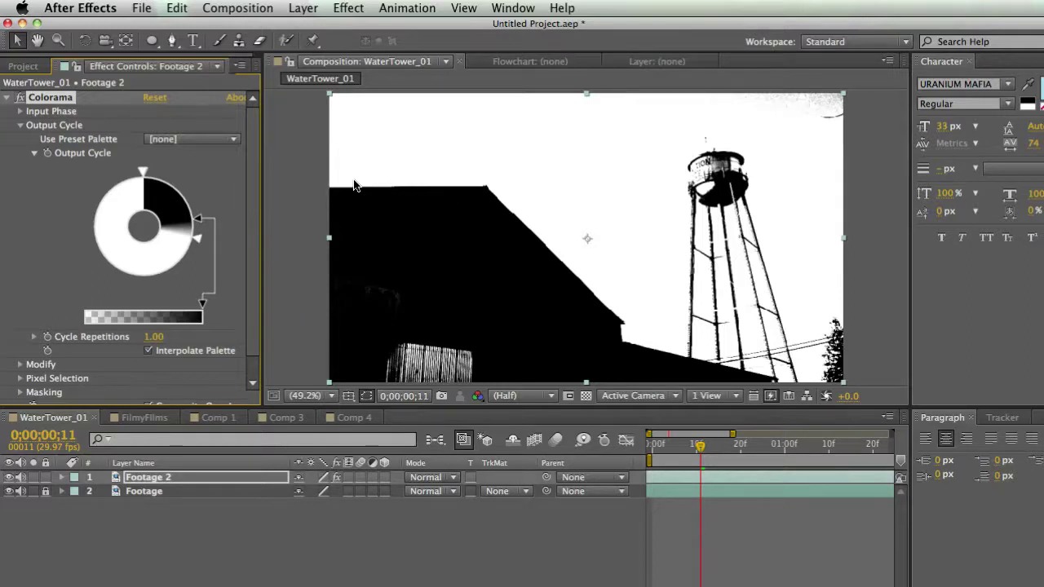
right_click(161, 513)
- Create a new red-orange solid layer
mouse_move(229, 530)
click(405, 564)
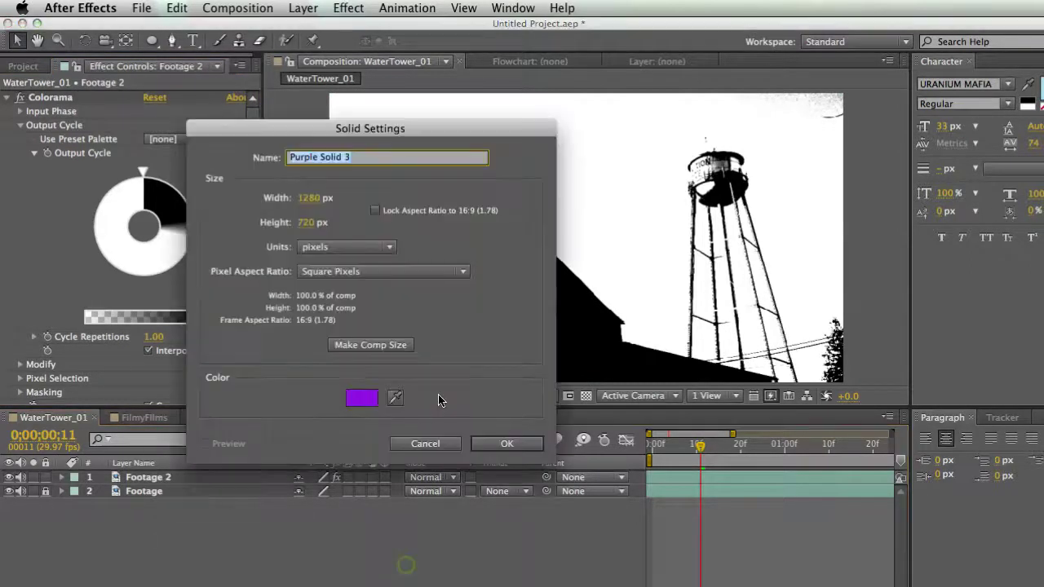
click(367, 398)
click(814, 542)
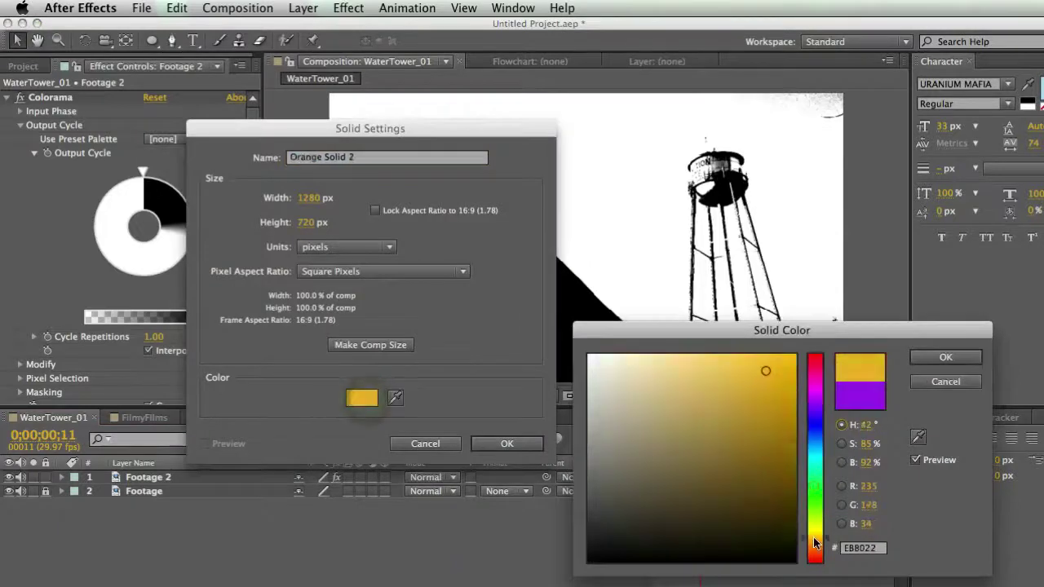
drag(815, 543, 815, 558)
click(945, 357)
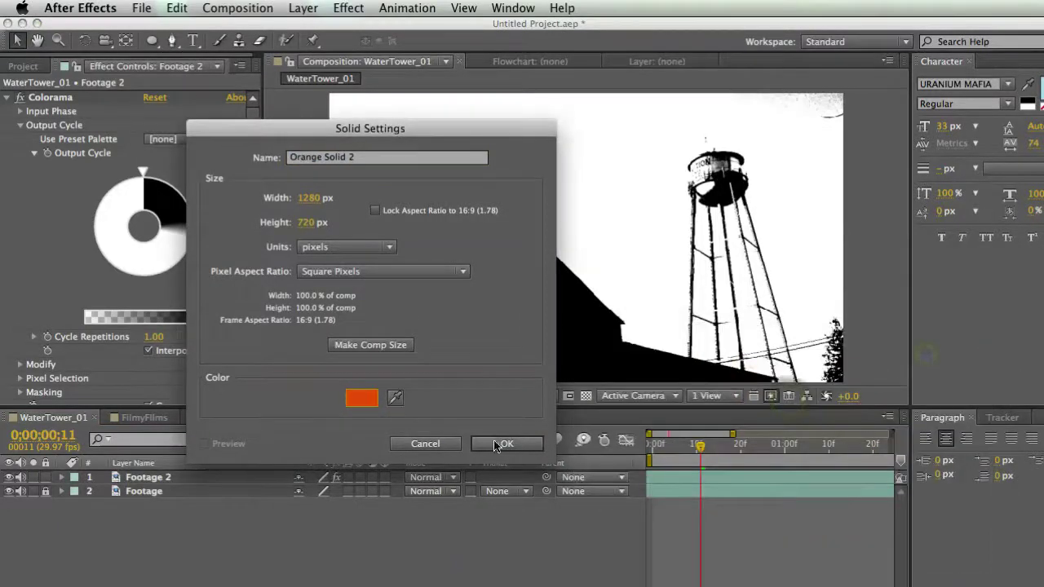
click(495, 445)
- Move the orange solid down one layer and rename Footage 2 to 'Luma'
key(super+bracketleft)
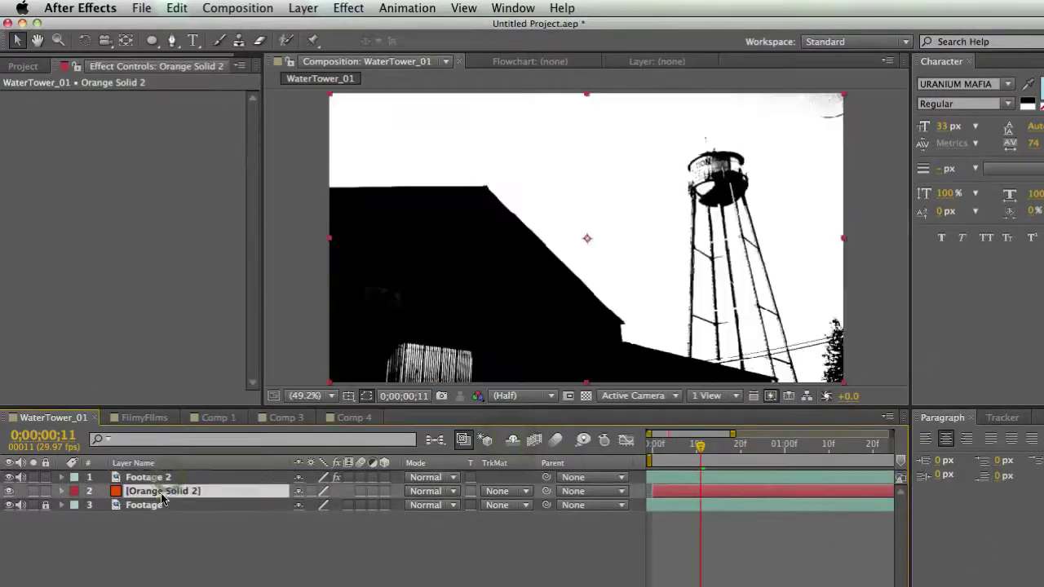
click(158, 480)
key(Return)
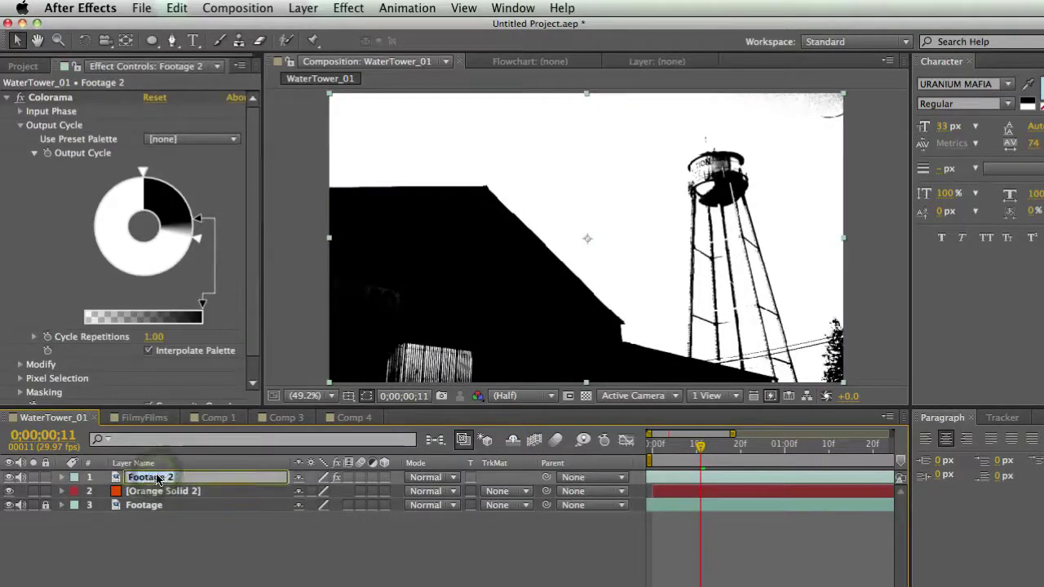
text(Luma)
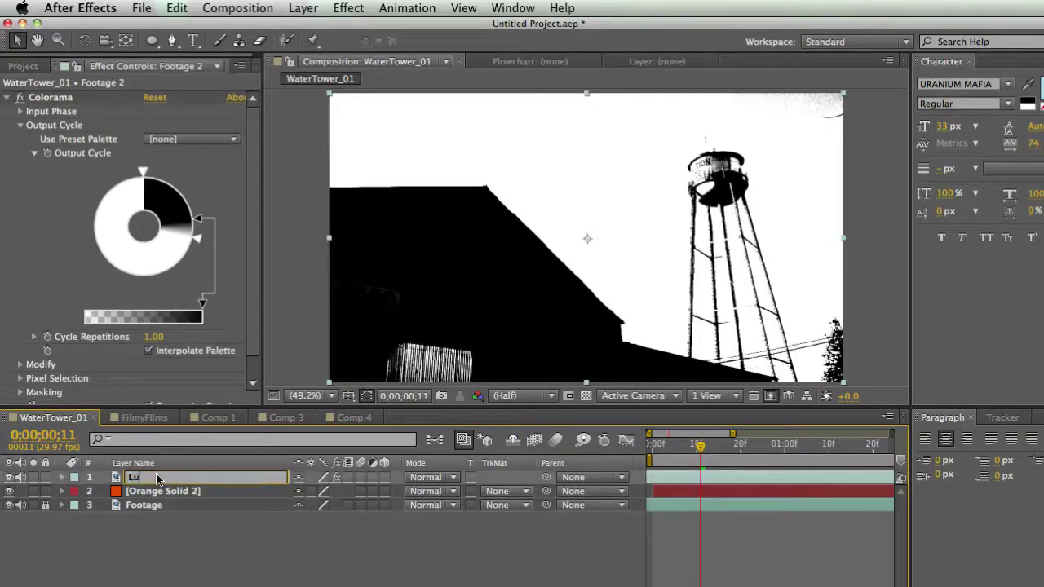
key(Return)
- Test Luma Matte 'Luma' on the orange solid, then delete the solid
click(155, 491)
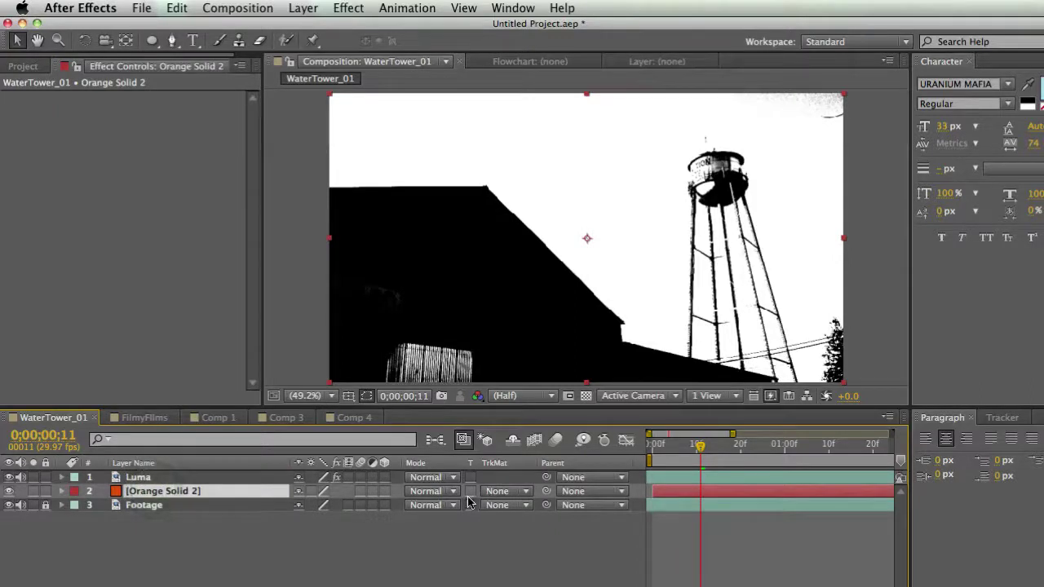
click(494, 491)
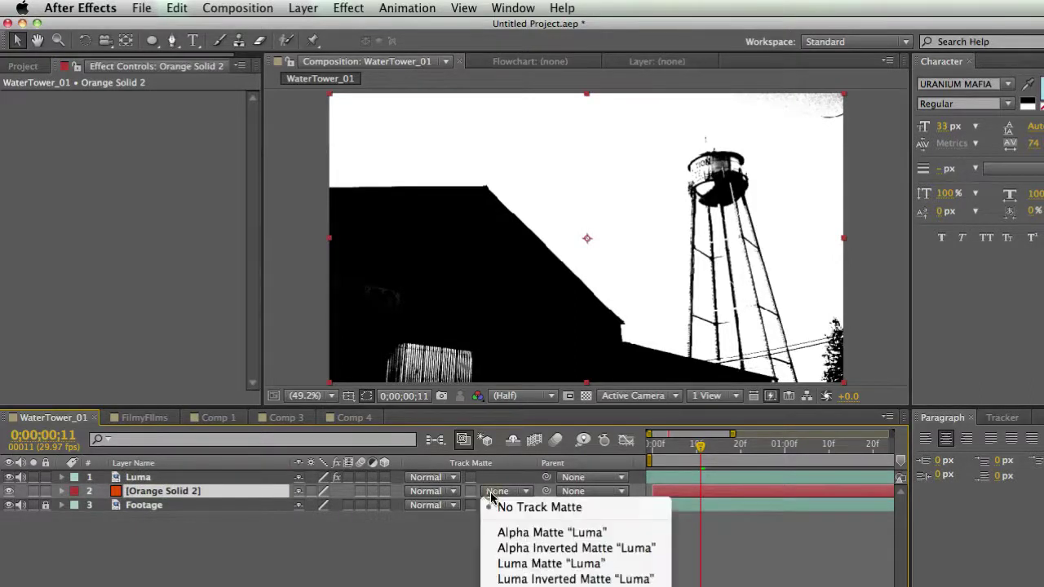
click(511, 565)
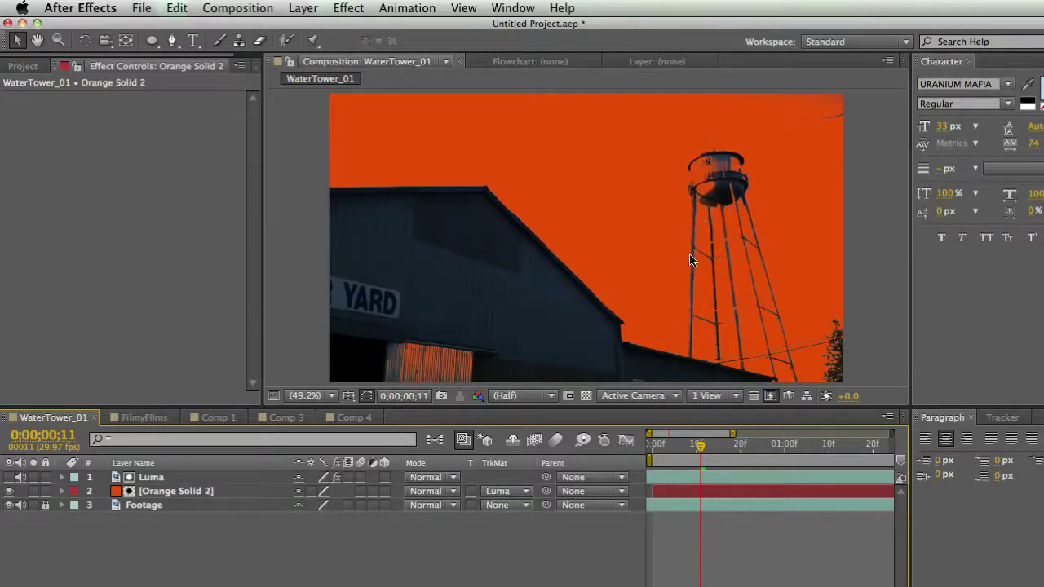
key(Delete)
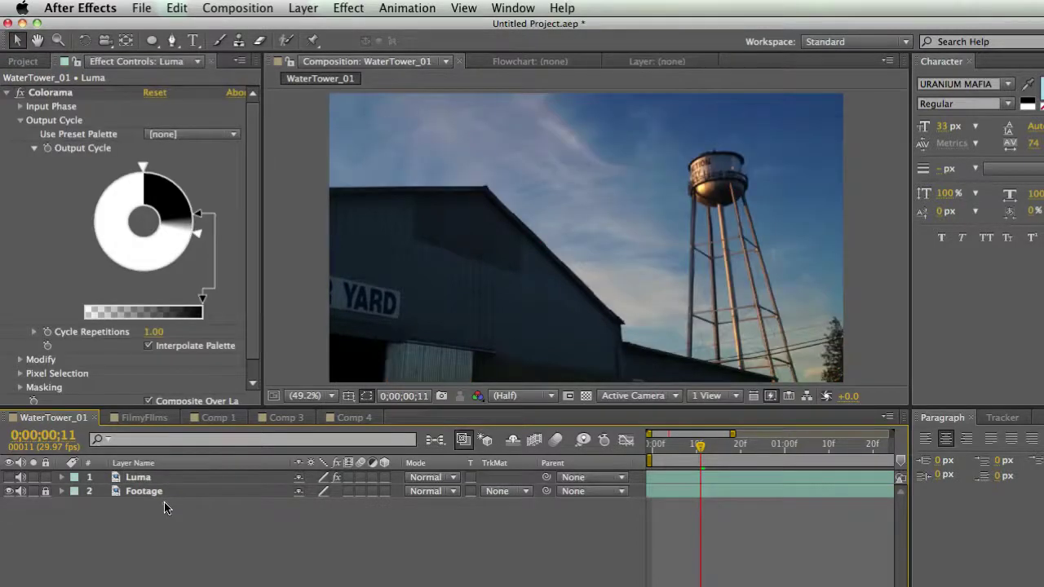
- Duplicate the Footage layer and give the copy a new name
click(164, 496)
click(127, 497)
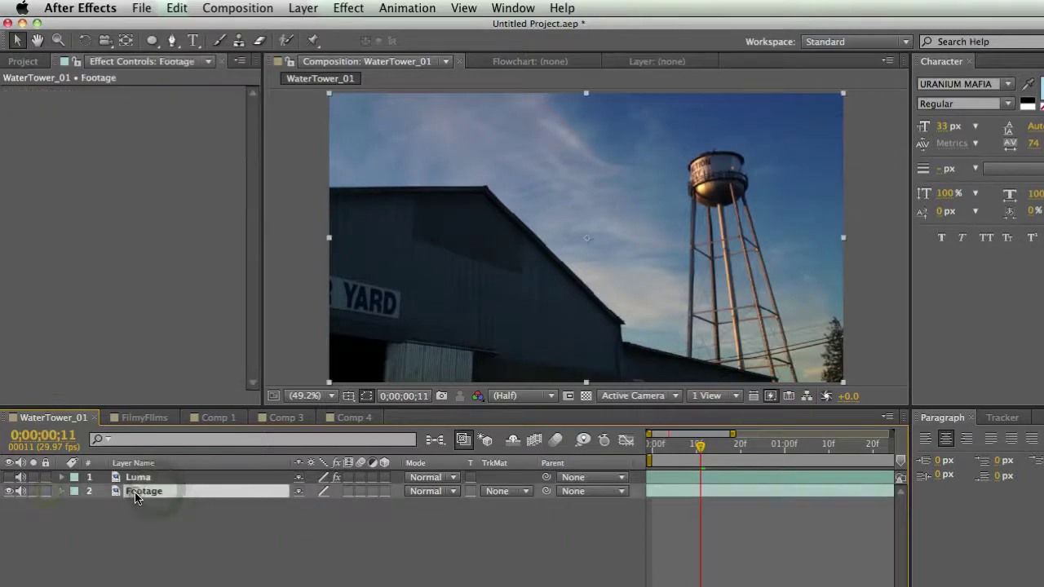
key(super+d)
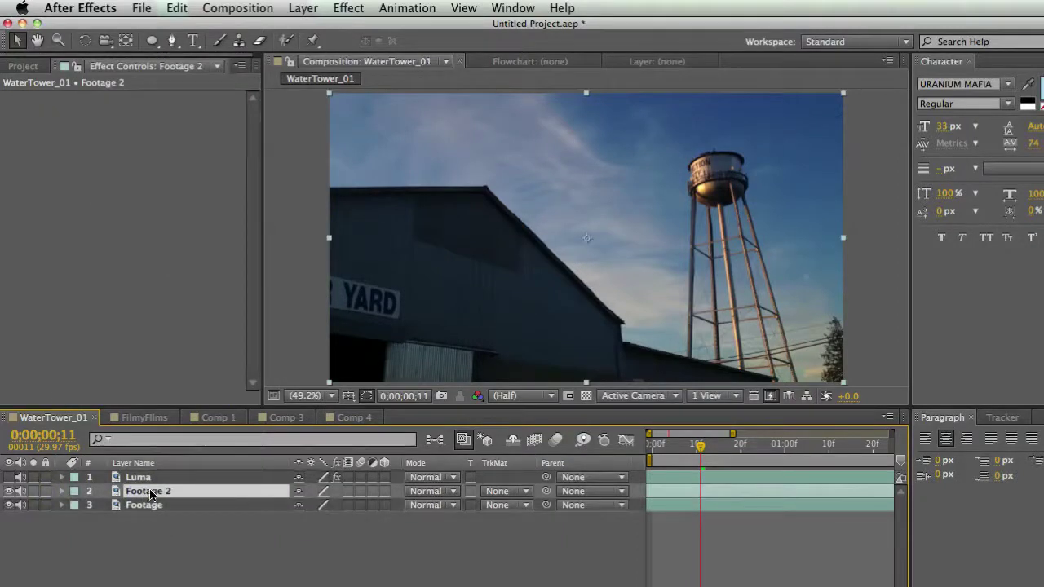
key(Return)
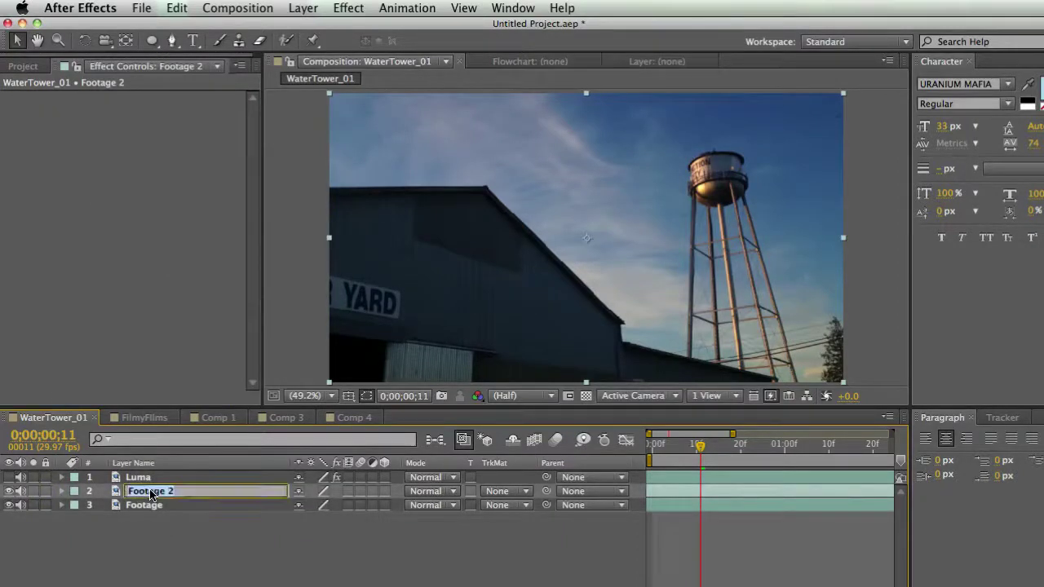
text(Bl)
key(Return)
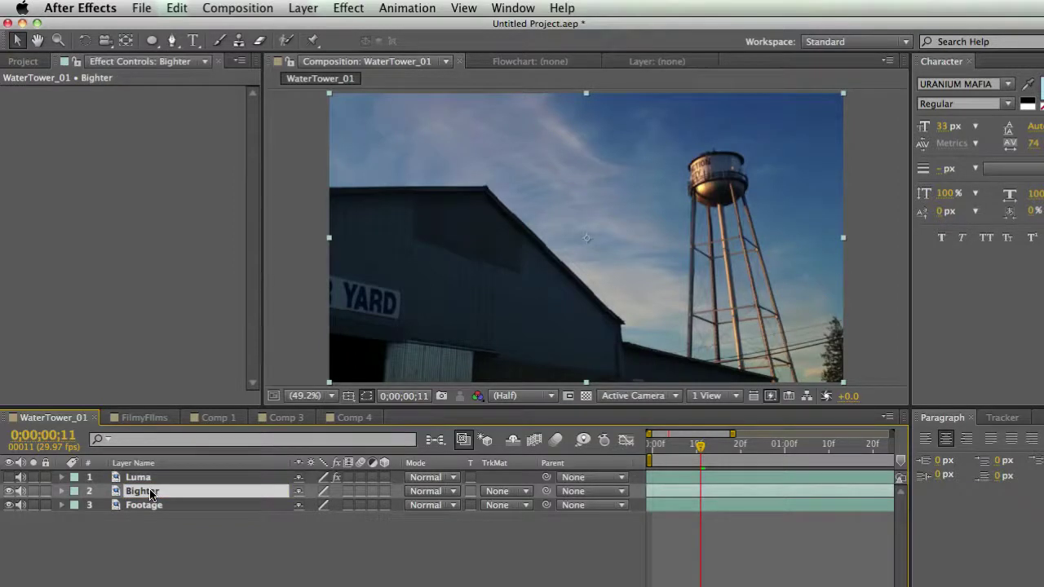
- Rename the original footage layer 'Regular'
click(150, 503)
key(Return)
text(Re)
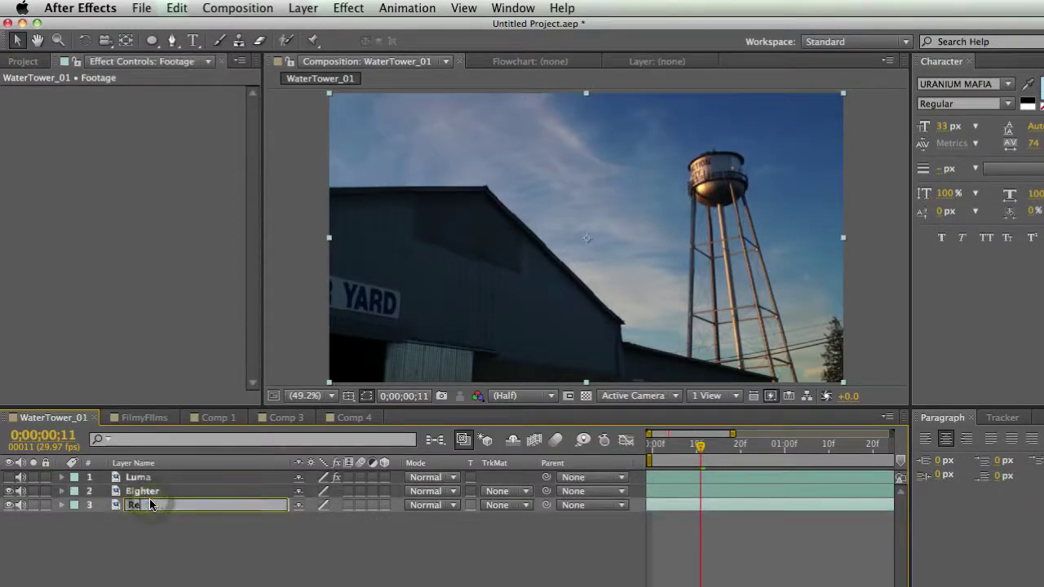
text(gular)
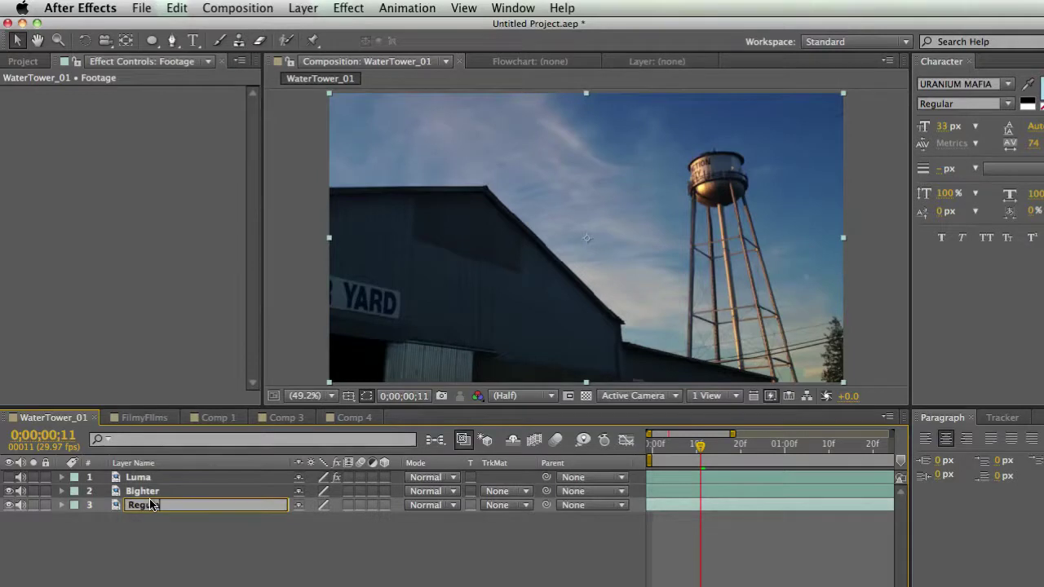
key(Return)
- Correct the misspelled copy's name to 'Brighter' and keep it selected
click(147, 492)
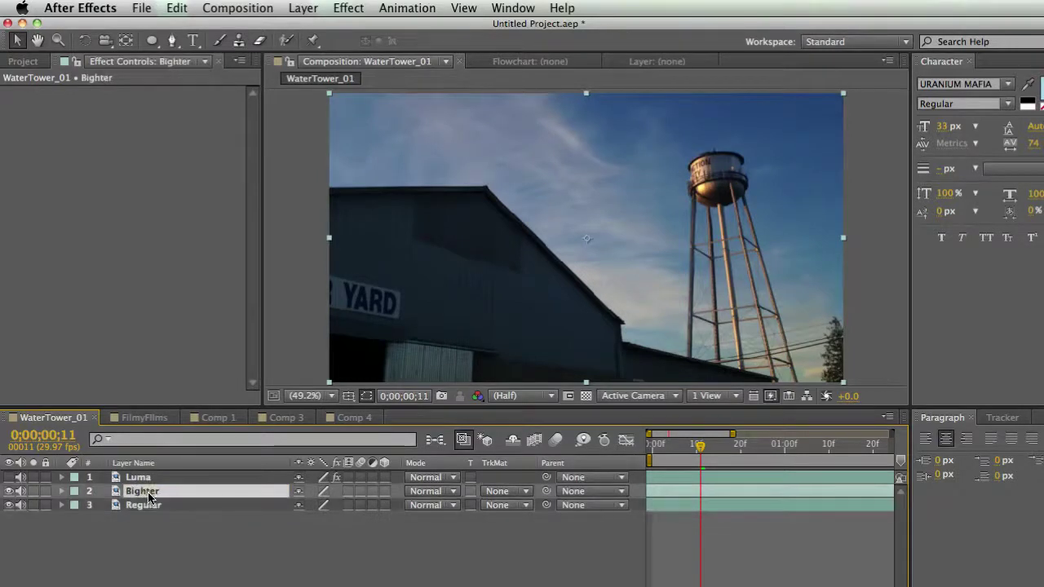
key(Return)
text(Brigh)
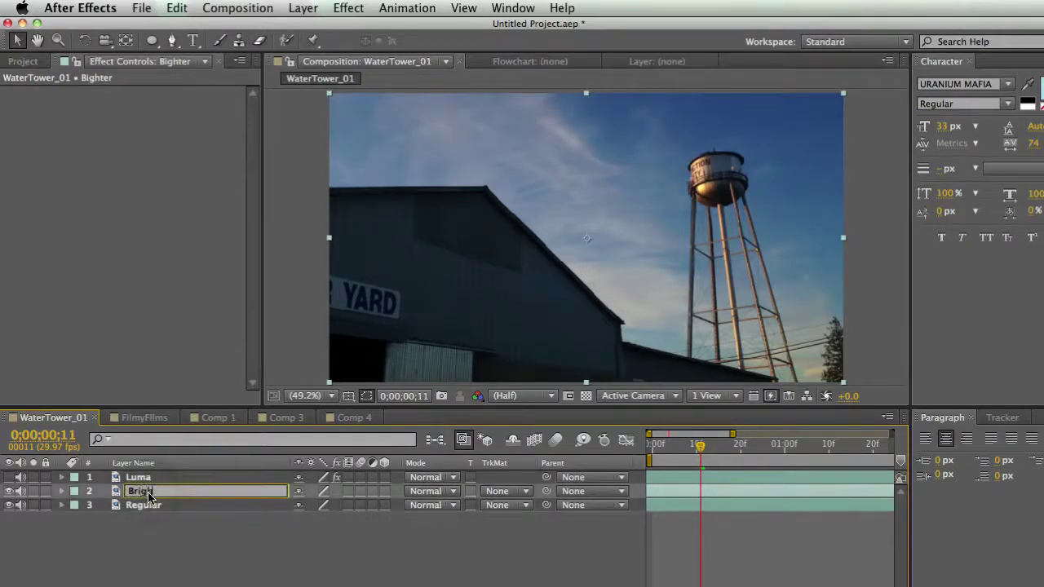
key(Return)
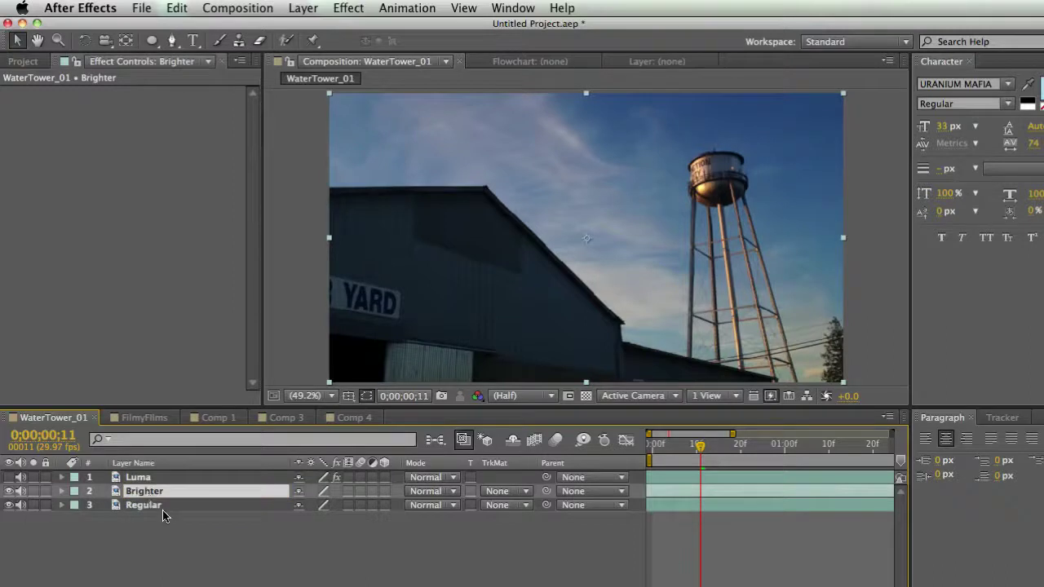
click(163, 516)
click(167, 492)
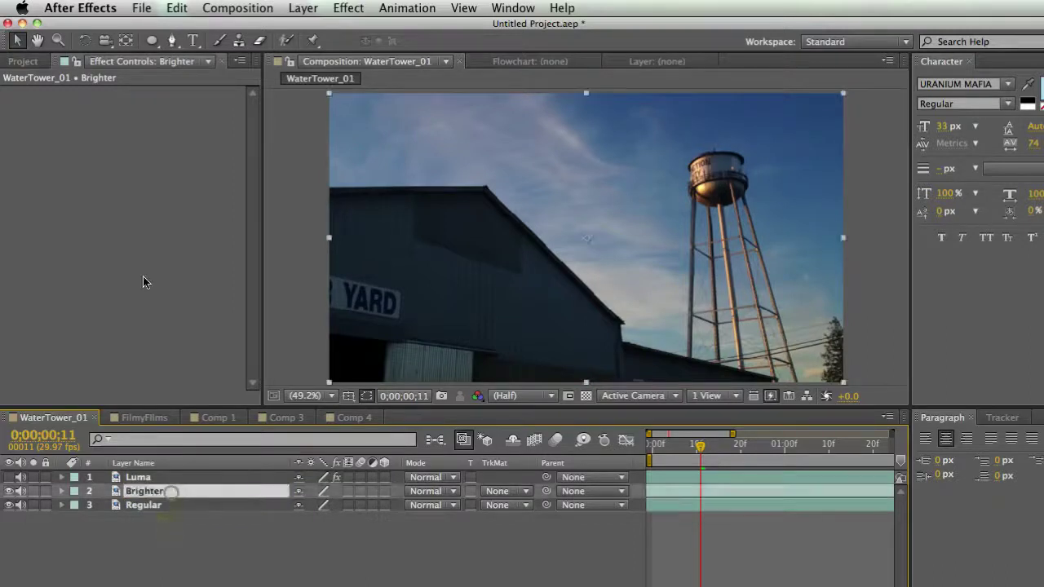
right_click(137, 153)
- Add a Curves effect to Brighter and bow its curve upward to brighten the building
mouse_move(219, 278)
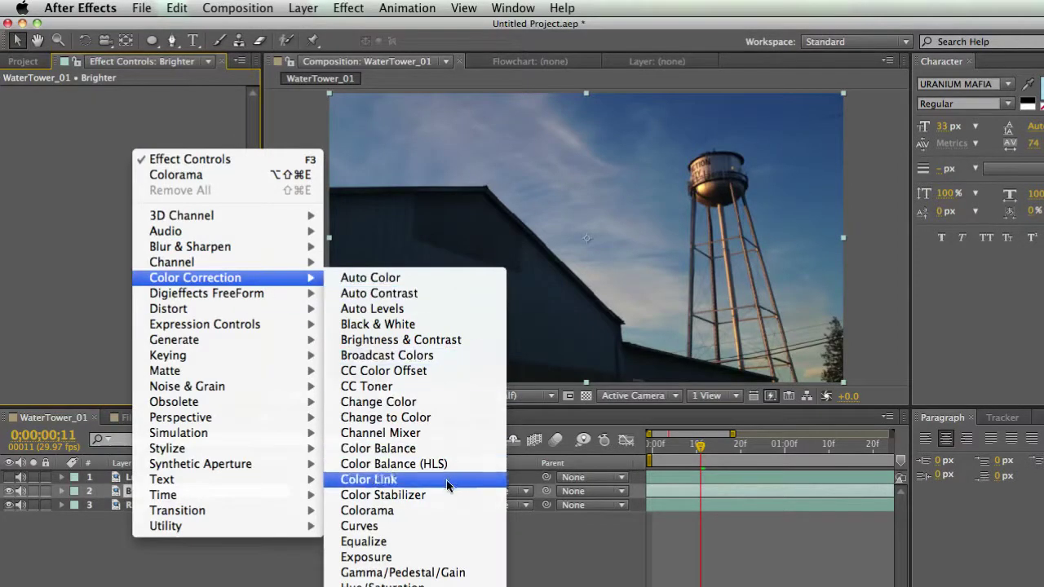
click(359, 526)
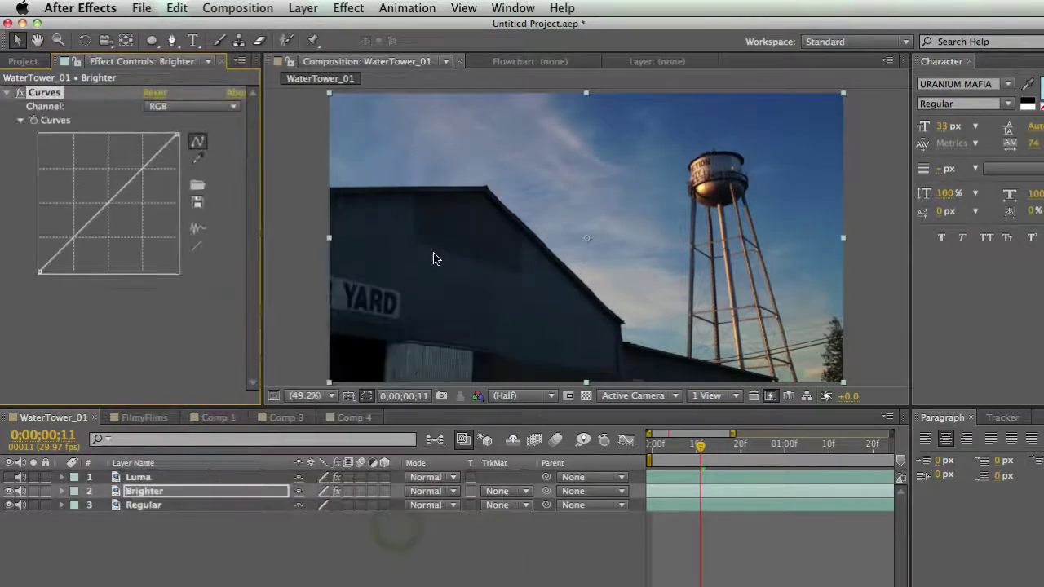
scroll(433, 258, up, 3)
key(h)
drag(435, 267, 621, 196)
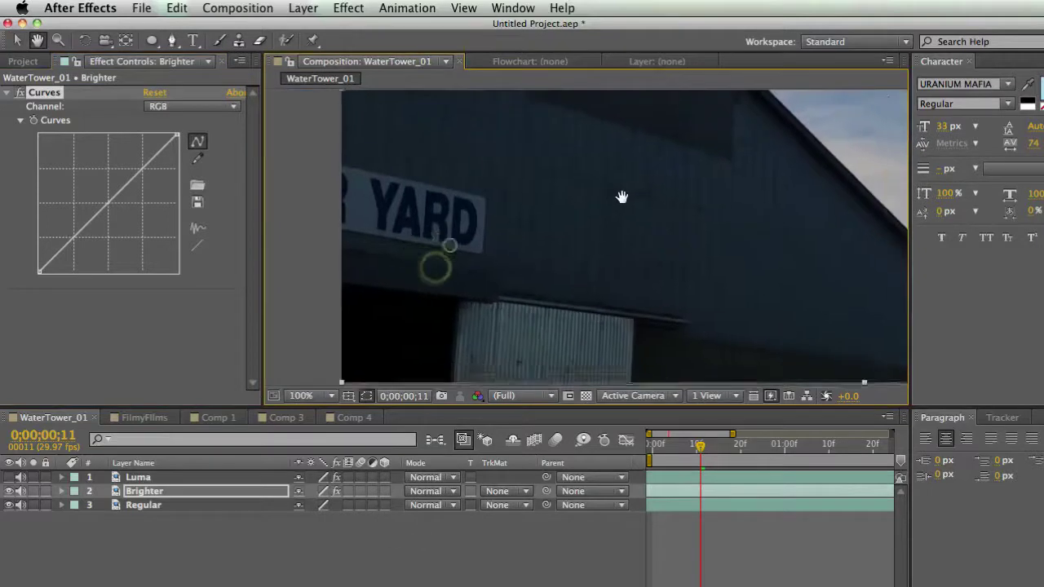
key(v)
drag(107, 205, 92, 188)
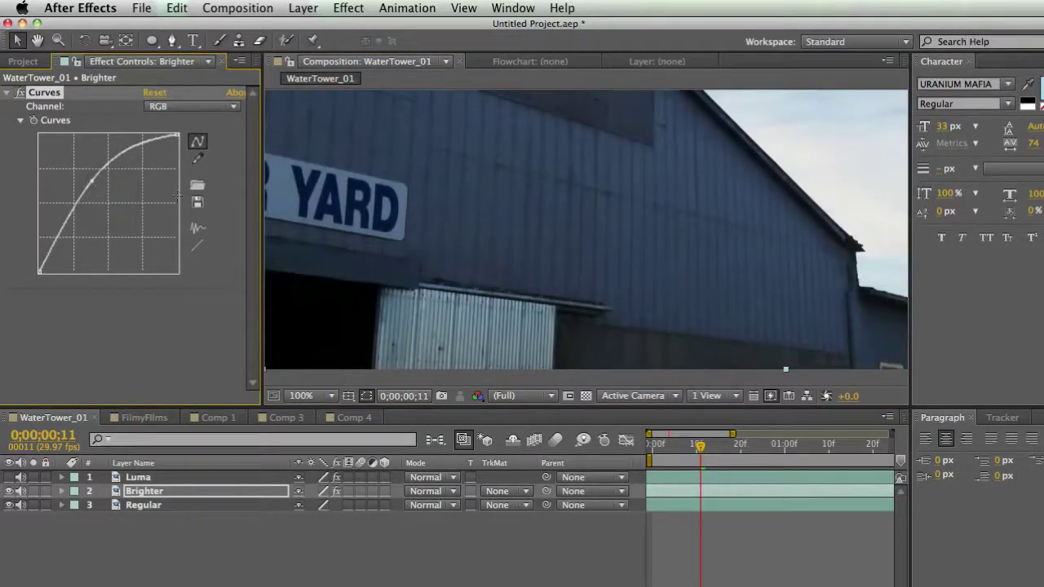
drag(61, 236, 58, 241)
drag(91, 180, 94, 188)
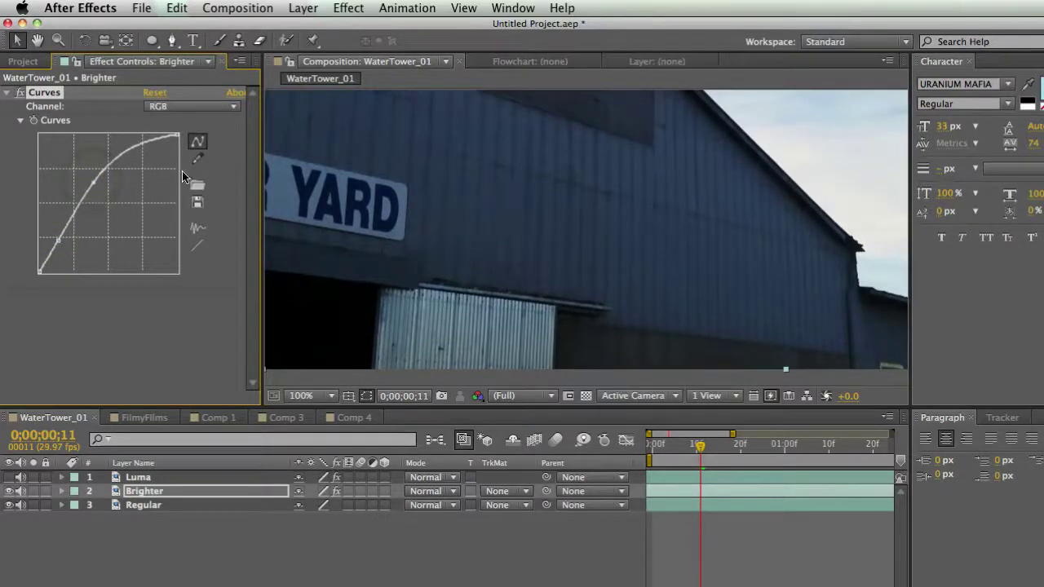
- Compare the image with and without Curves, leaving the effect on
click(22, 93)
click(22, 93)
click(22, 92)
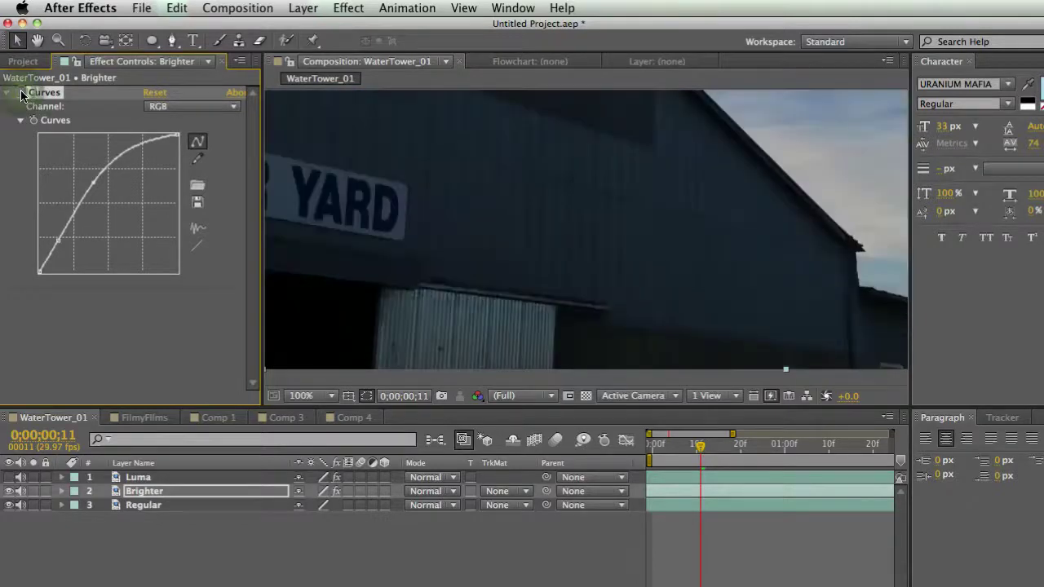
click(22, 93)
- Zoom the viewer back to 50% showing the whole frame and hide the Luma layer
key(comma)
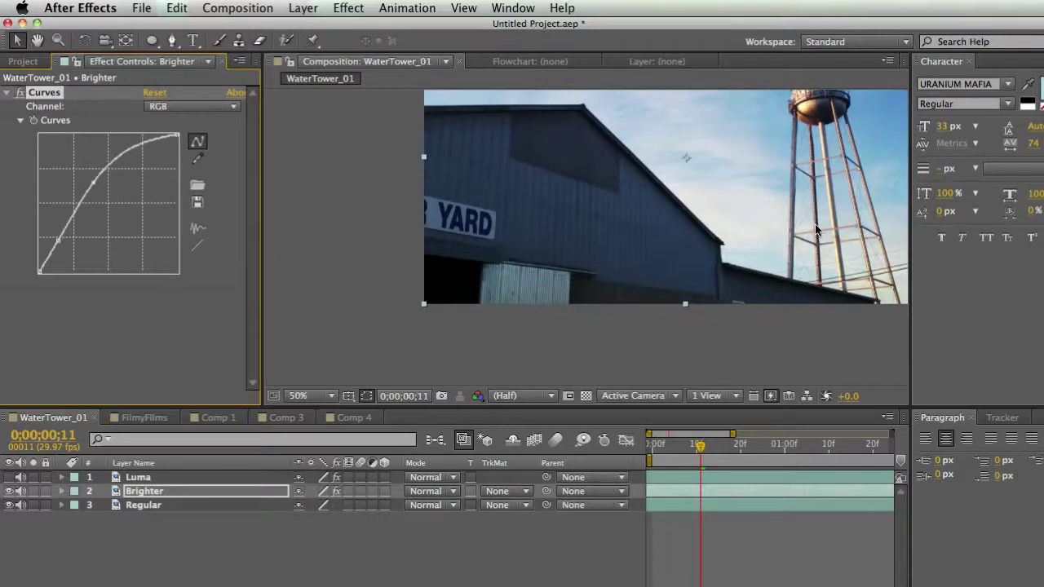
drag(746, 208, 673, 258)
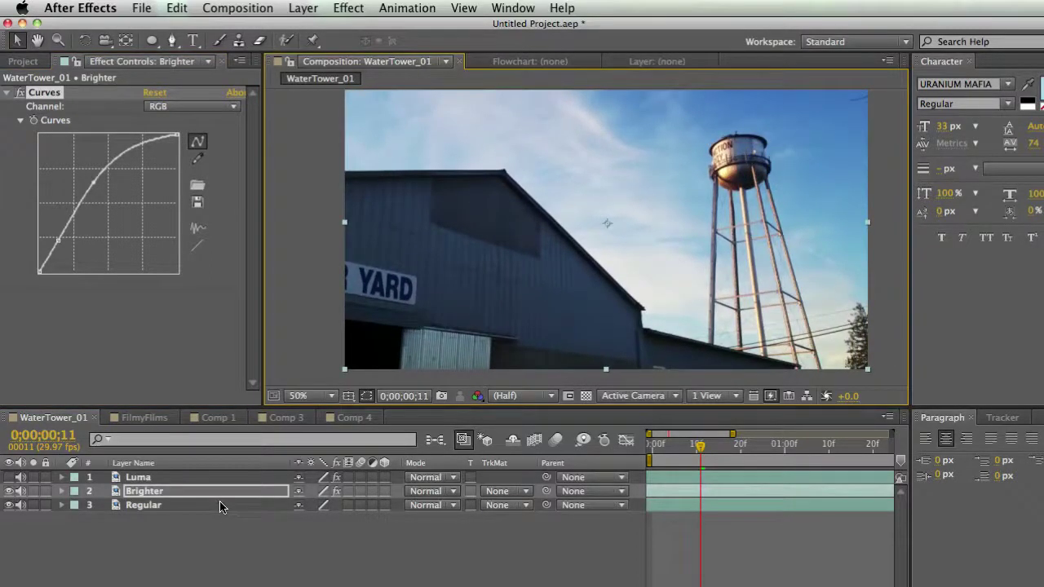
click(9, 477)
- Set Brighter's track matte to Luma Inverted using the Luma layer
click(104, 528)
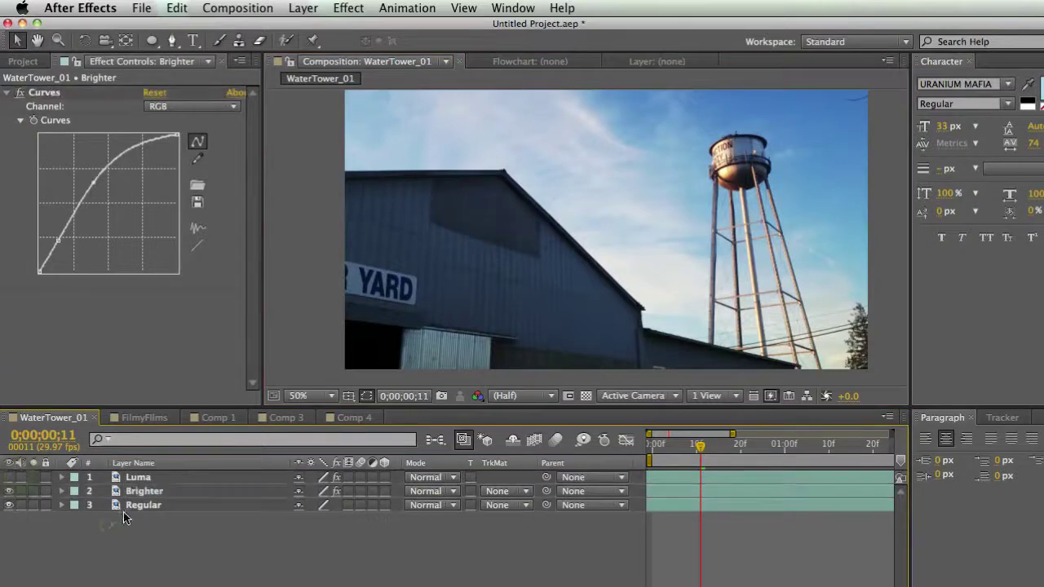
click(145, 491)
click(502, 491)
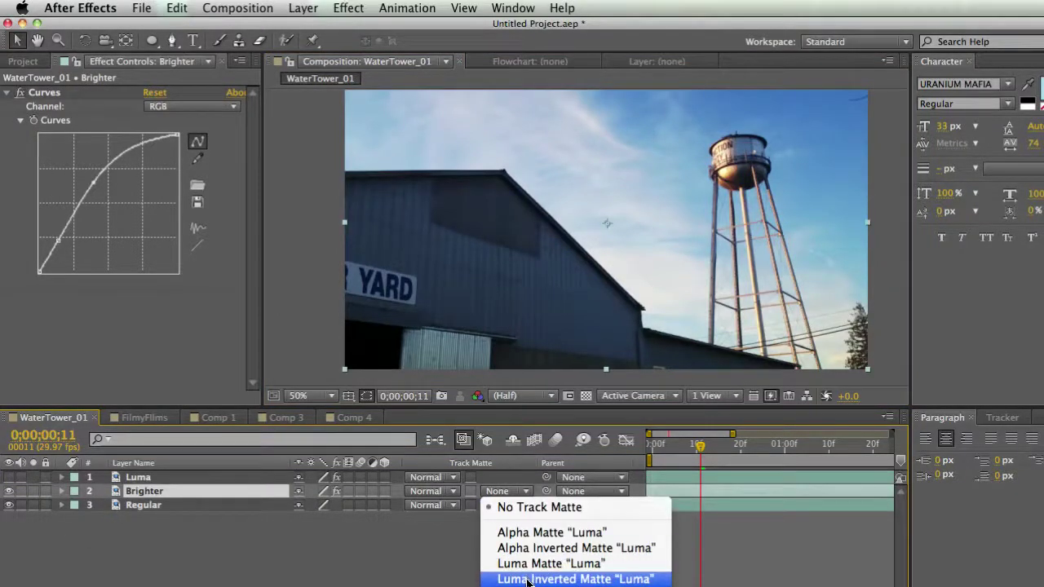
click(11, 483)
click(9, 477)
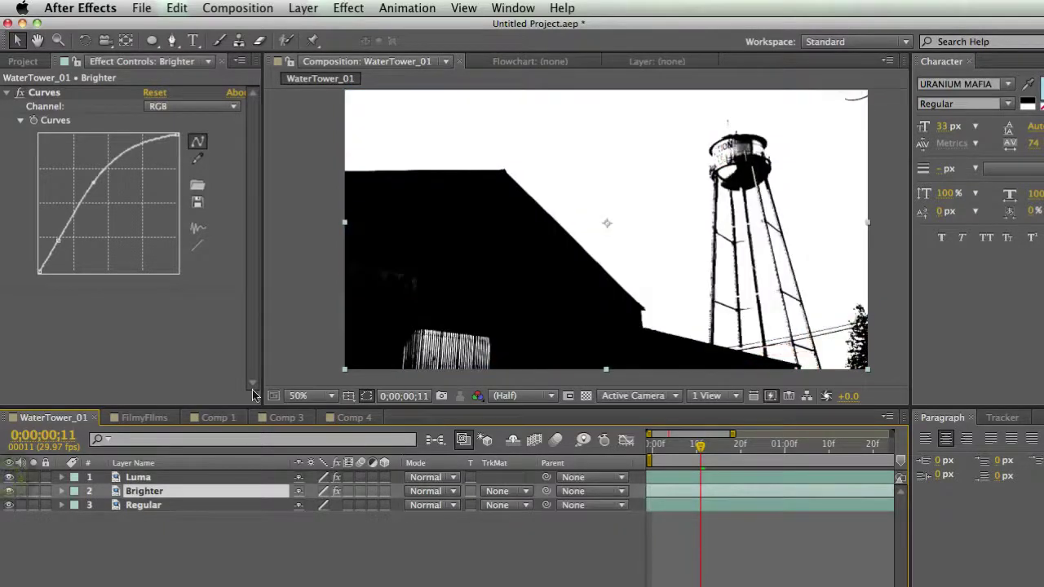
click(9, 477)
click(486, 495)
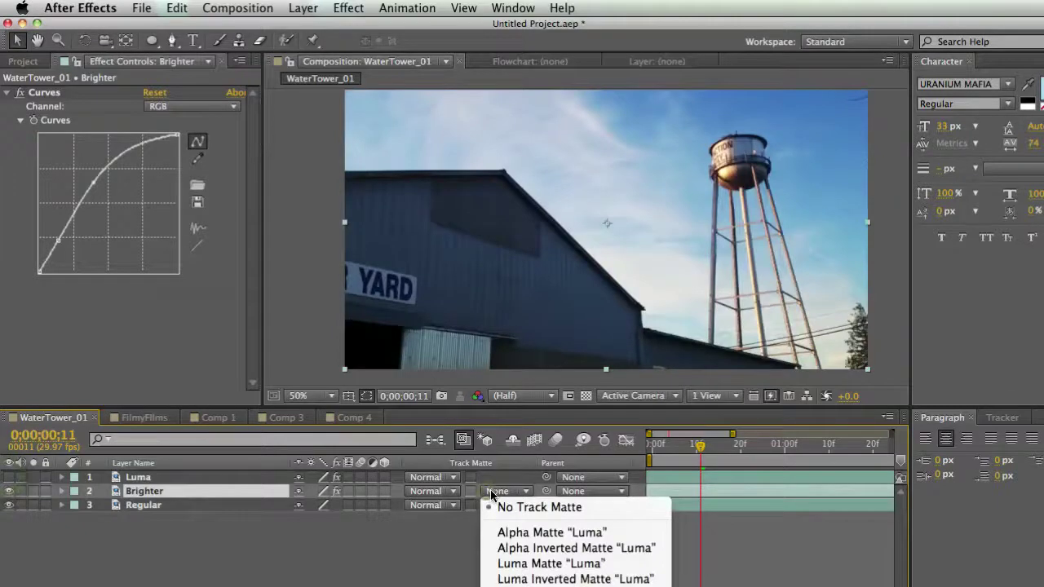
click(531, 579)
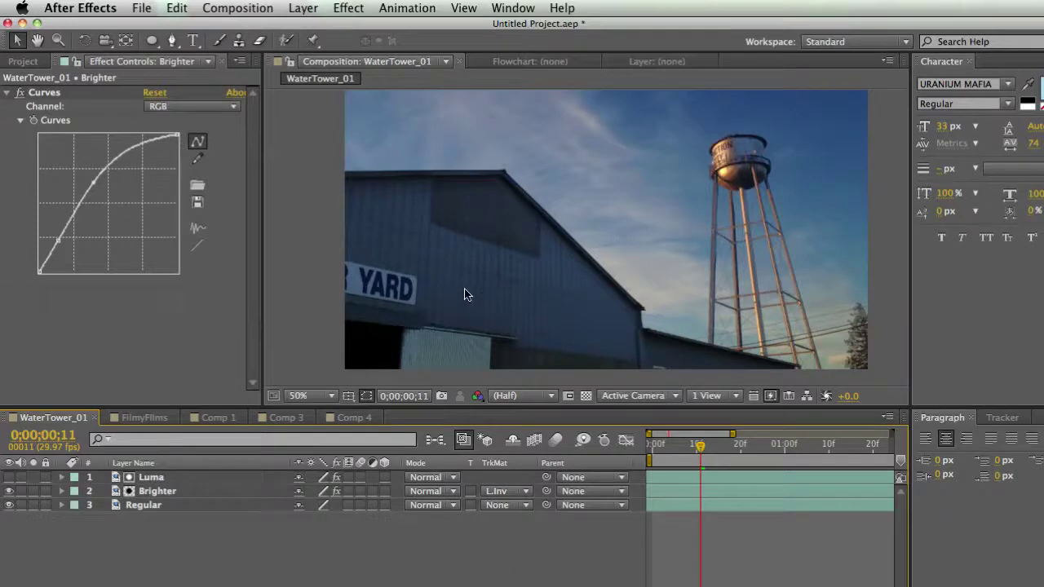
- Zoom to 100% on the water tower and compare the shot with and without Brighter
key(period)
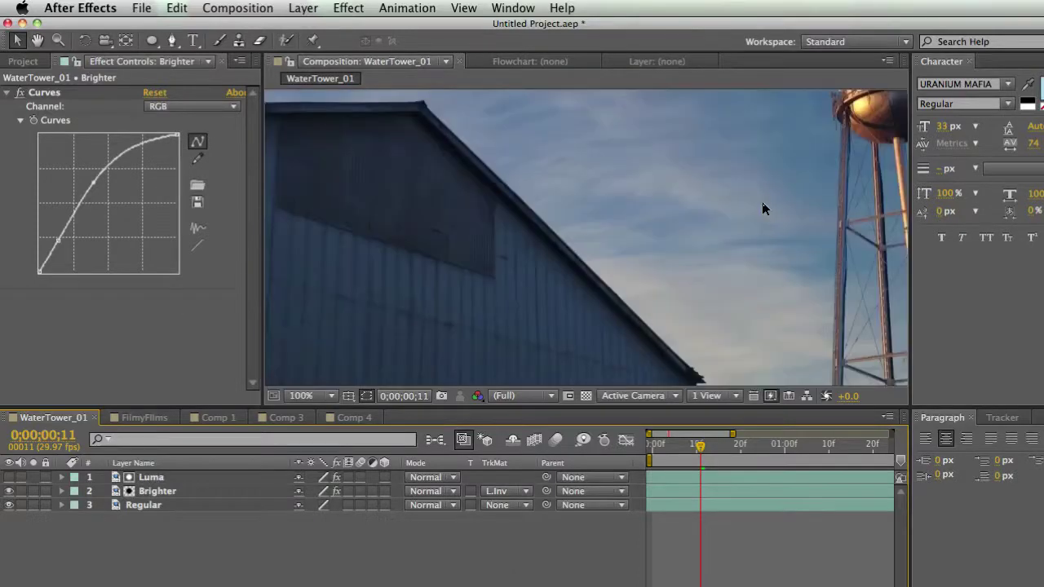
drag(804, 217, 553, 251)
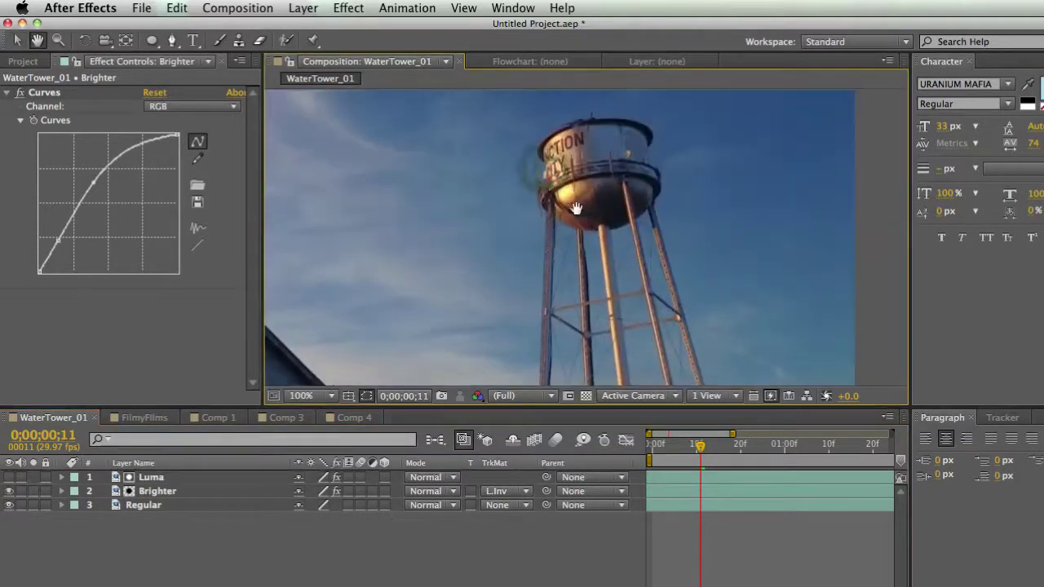
drag(603, 182, 579, 197)
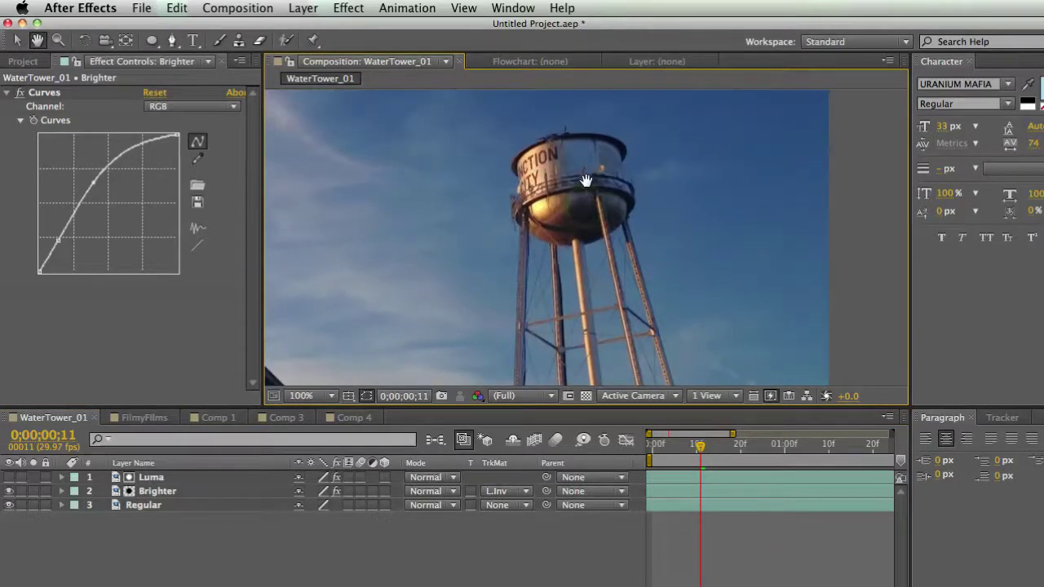
key(v)
click(8, 491)
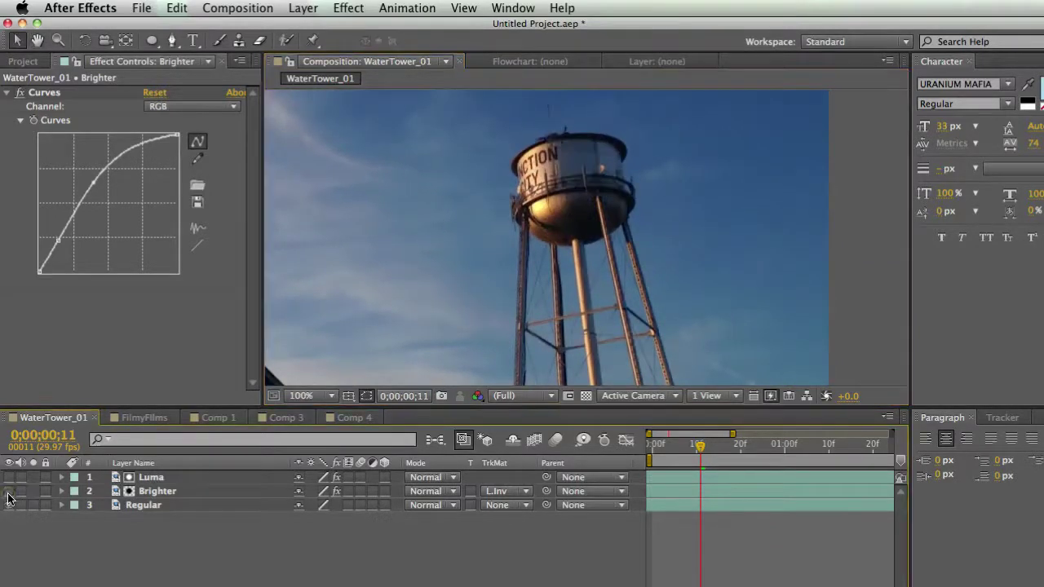
click(8, 492)
click(9, 492)
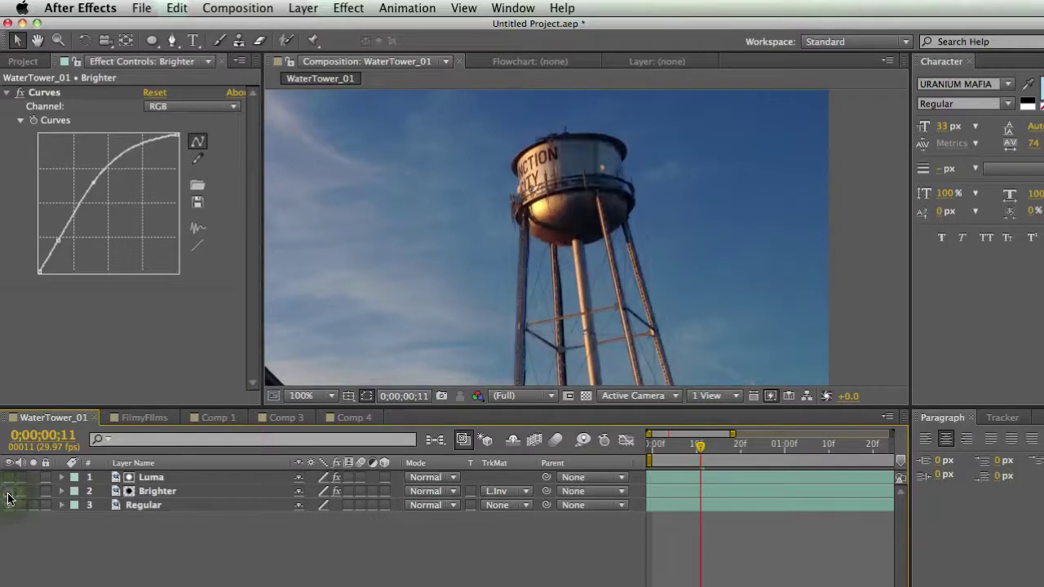
click(9, 491)
click(9, 491)
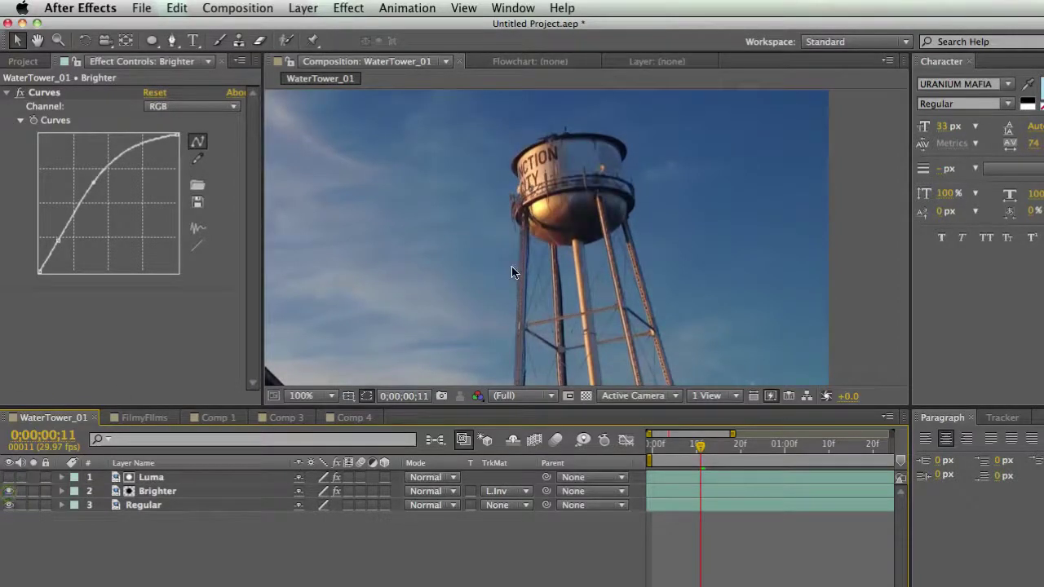
- Check the matte at later frames with Luma visible, then hide Luma and reframe the view
scroll(512, 272, down, 2)
drag(655, 449, 797, 459)
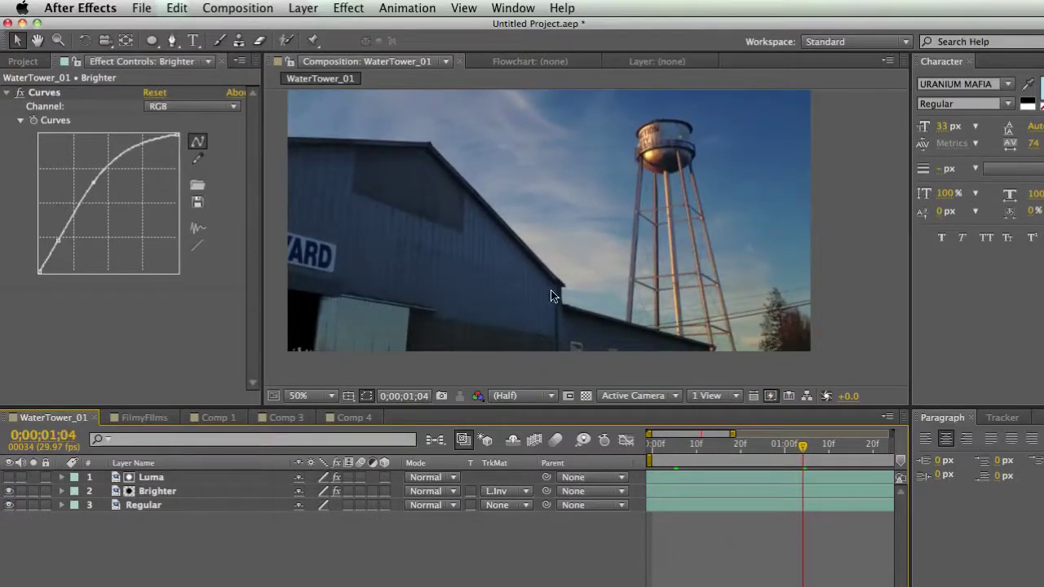
click(8, 478)
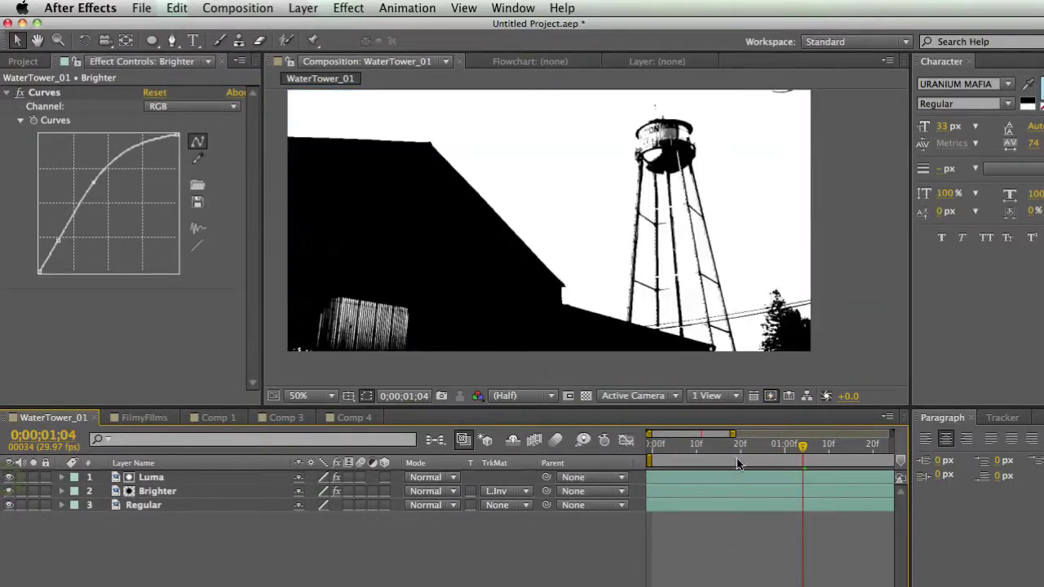
mouse_move(736, 450)
mouse_down()
mouse_move(694, 447)
mouse_move(736, 453)
mouse_up()
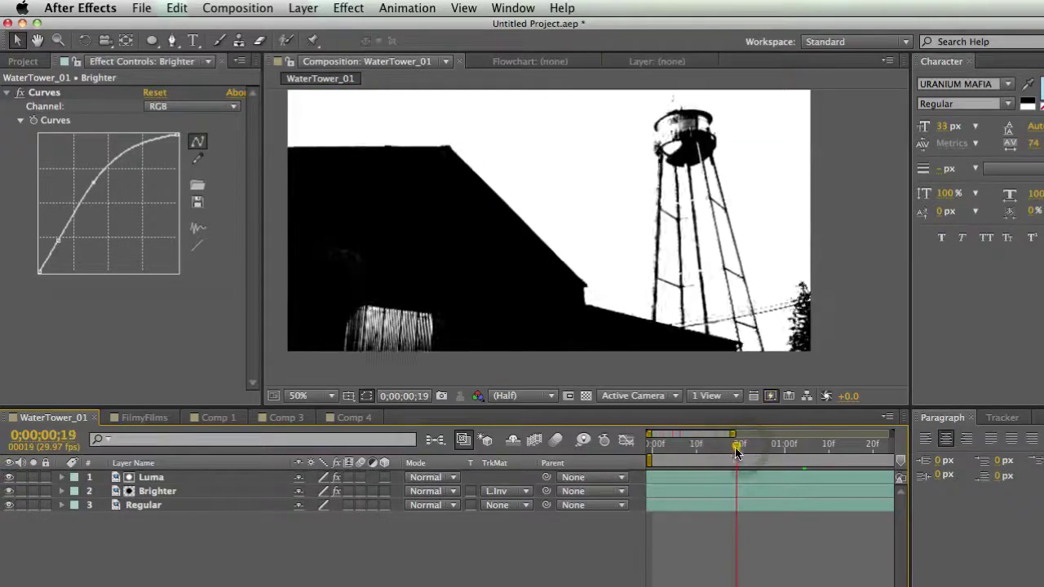
click(8, 477)
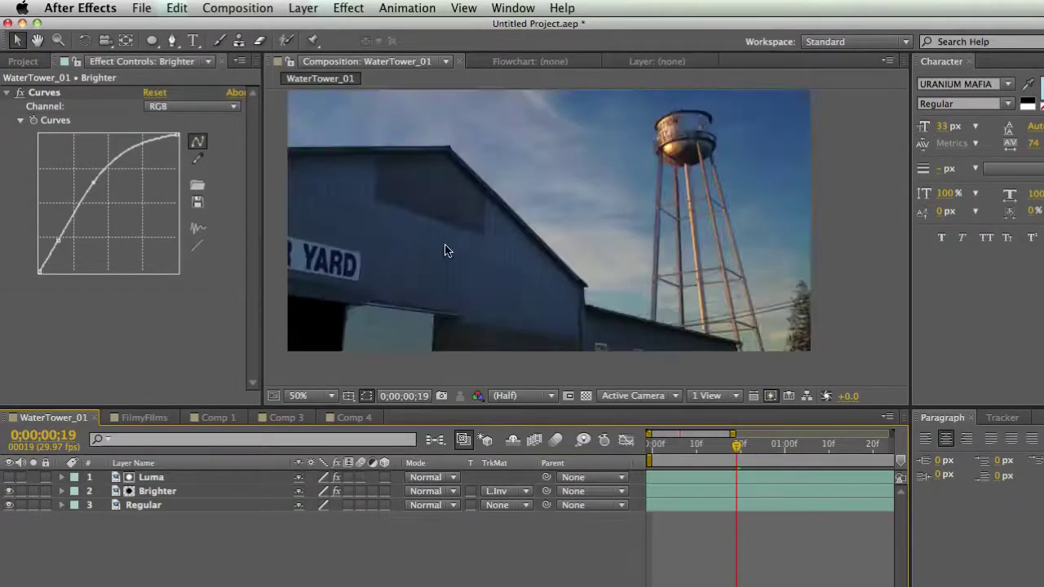
key(h)
drag(661, 175, 647, 202)
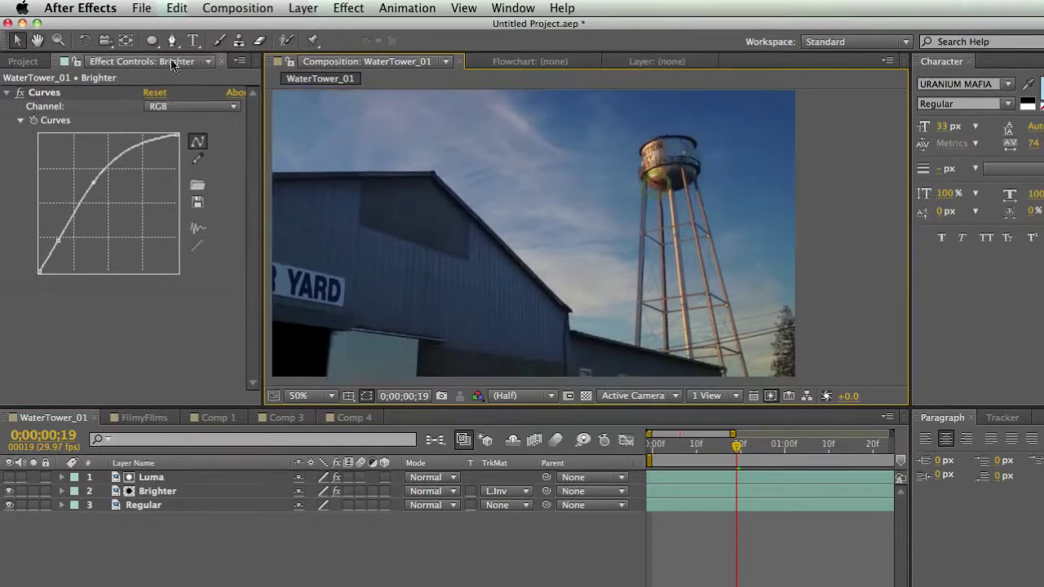
- Draw a closed Pen mask around the water tower on the Brighter layer
key(g)
scroll(664, 188, down, 3)
click(169, 495)
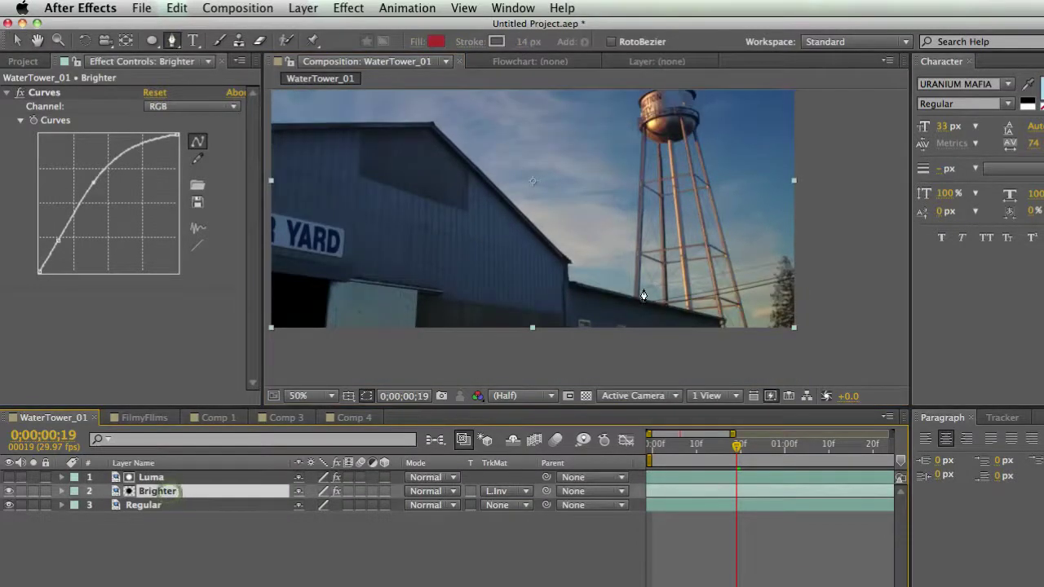
click(784, 339)
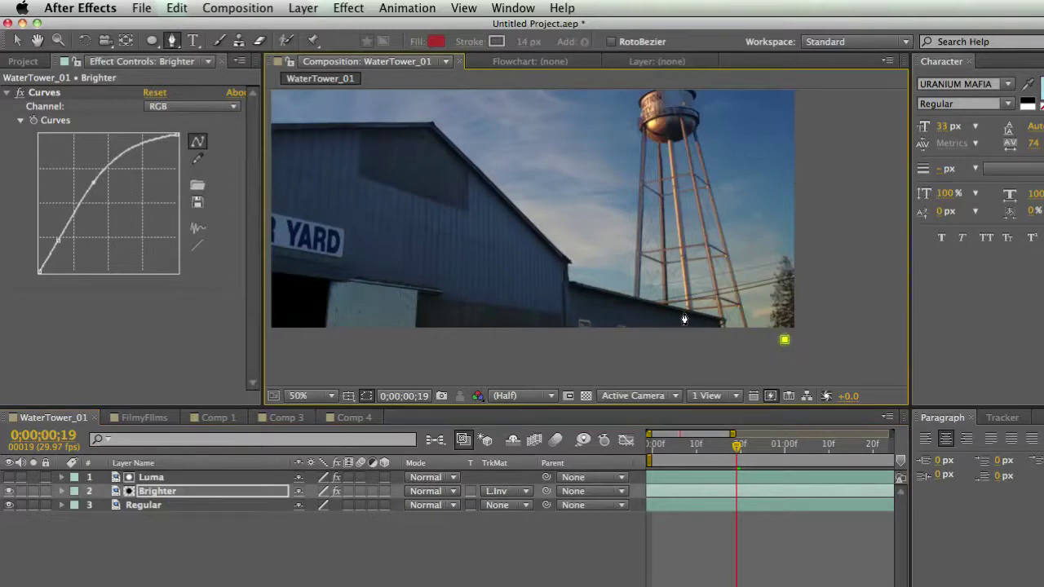
click(618, 305)
scroll(617, 299, up, 5)
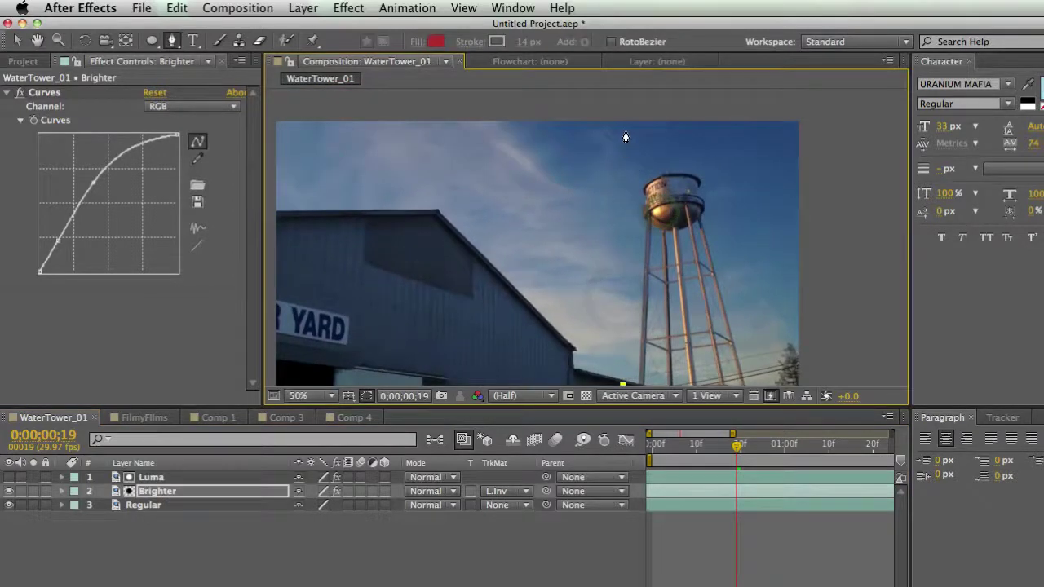
click(620, 116)
scroll(729, 167, up, 4)
click(615, 138)
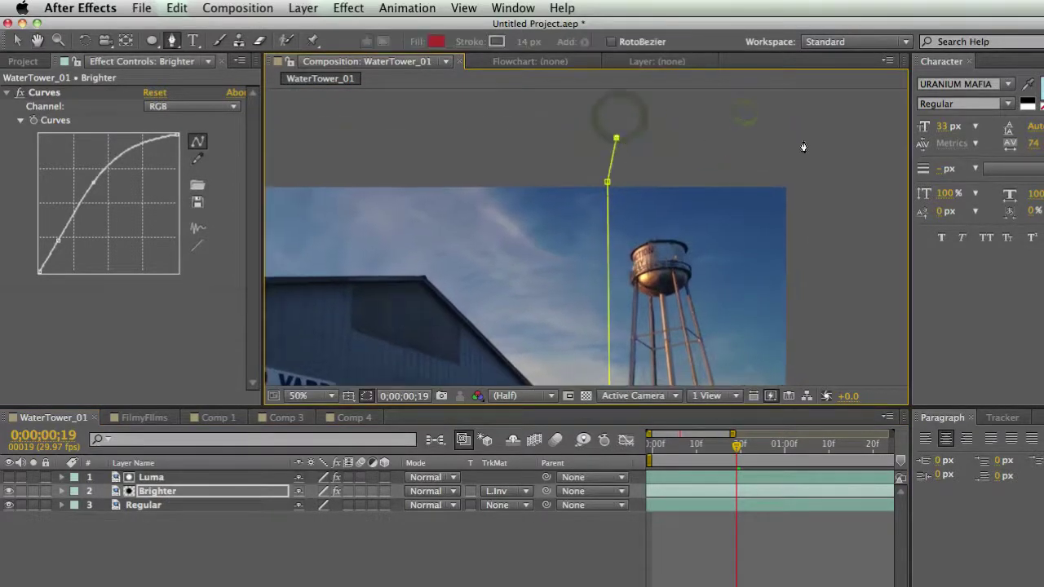
click(829, 139)
scroll(822, 269, down, 9)
click(840, 345)
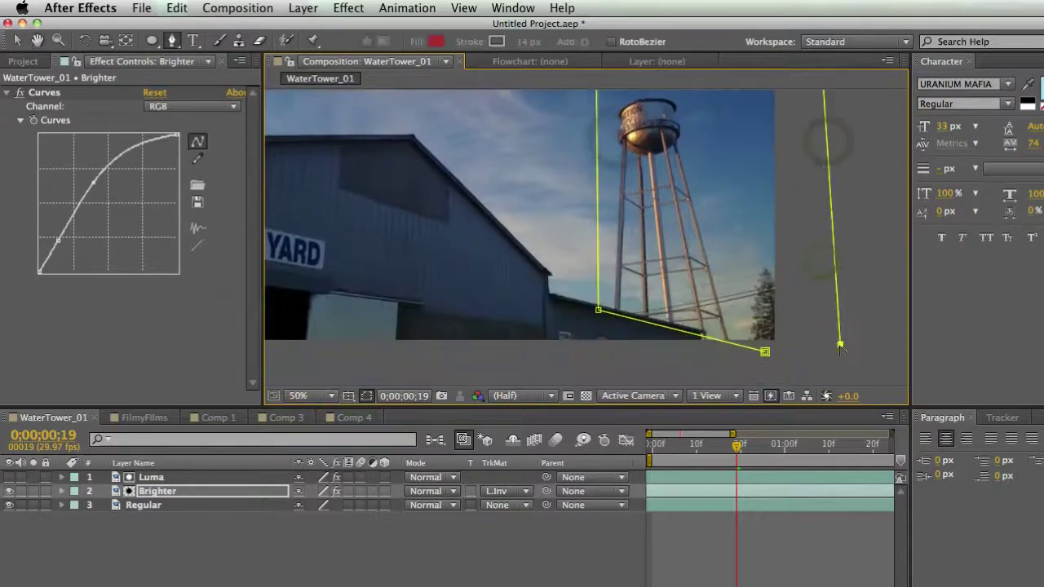
click(765, 356)
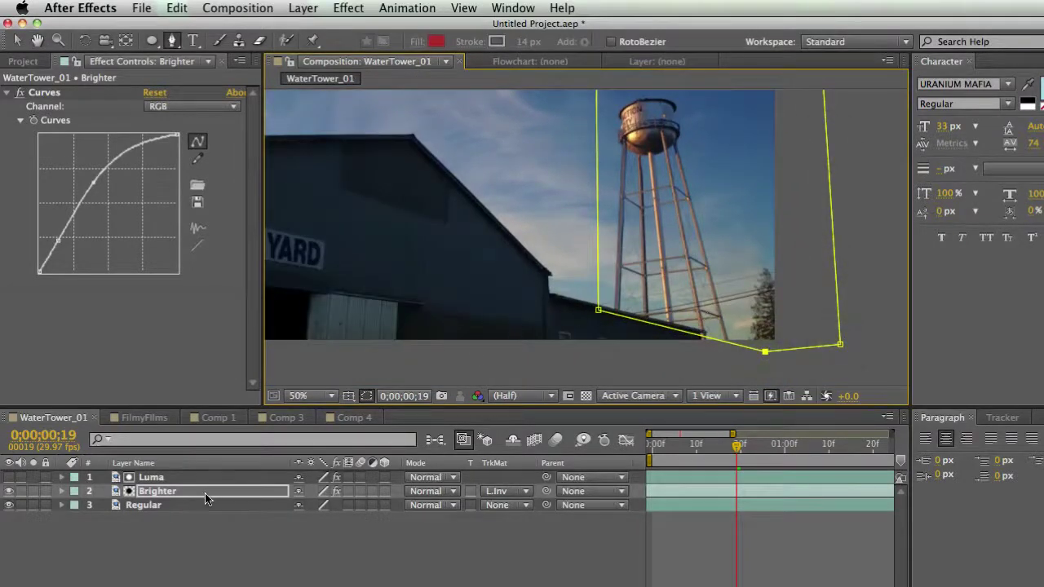
- Set Mask 1 to Subtract with a 61-pixel feather
key(m)
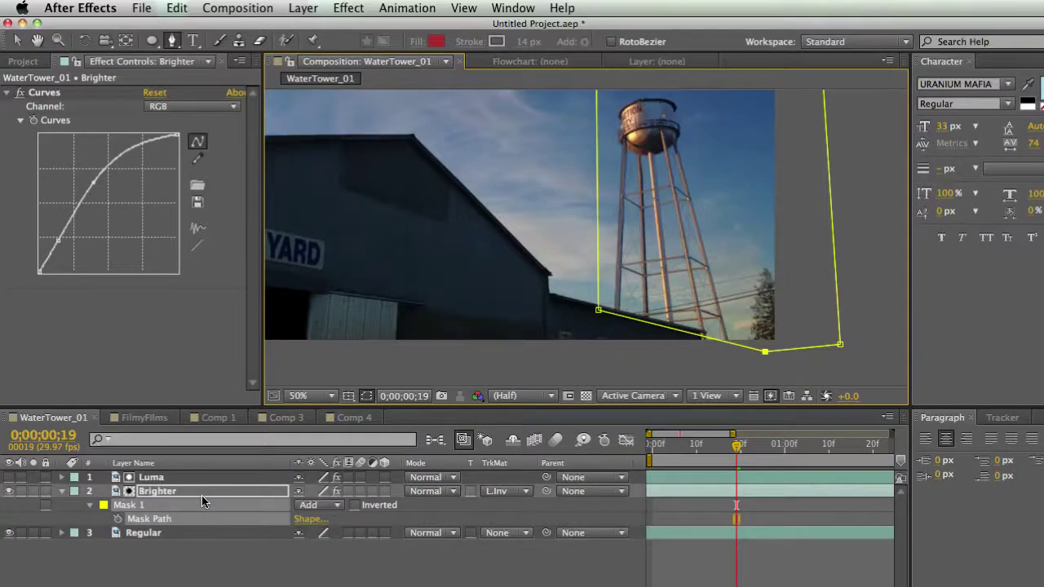
click(322, 506)
click(338, 551)
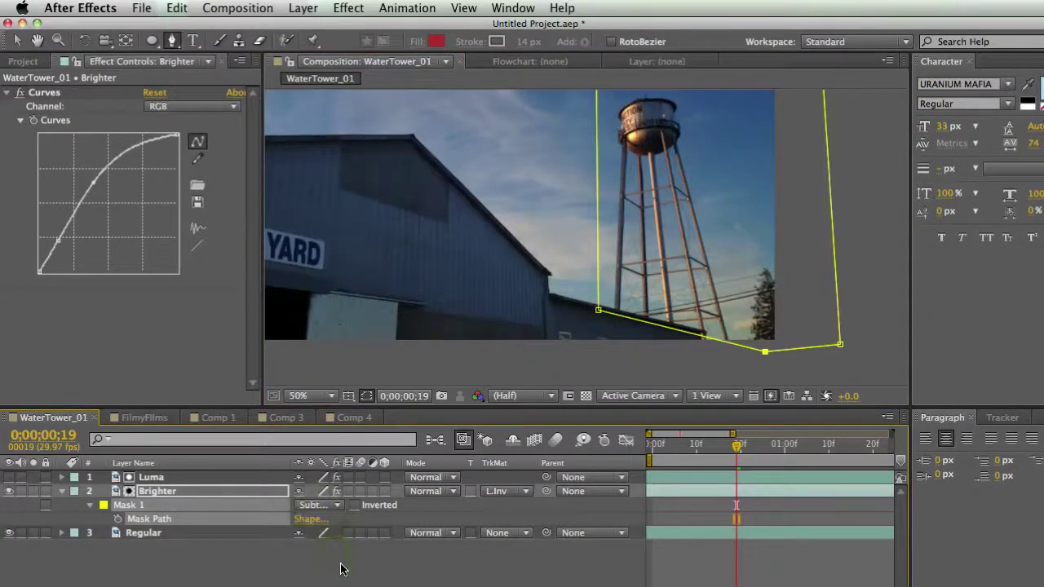
key(f)
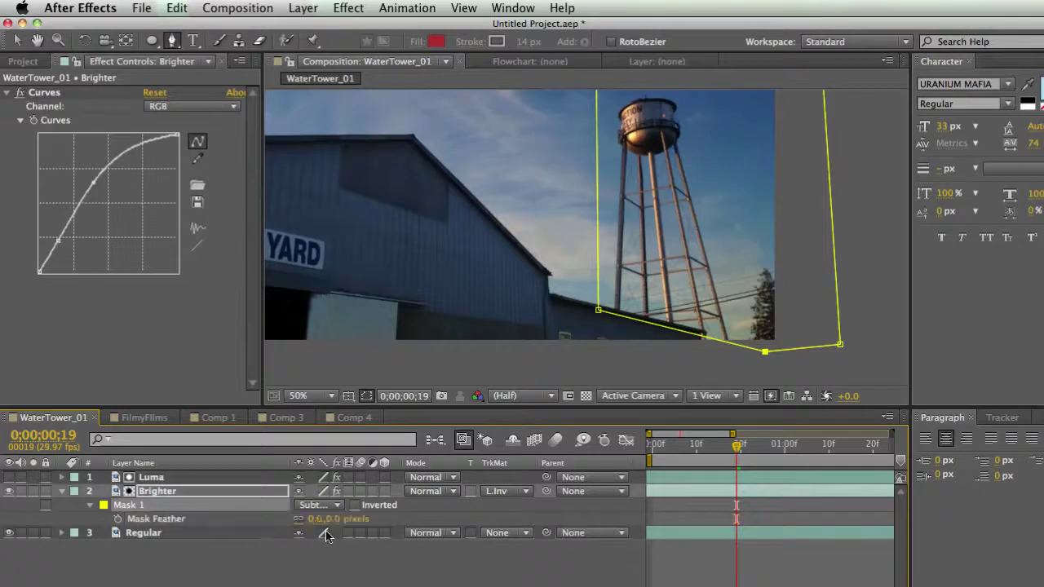
drag(330, 526, 379, 526)
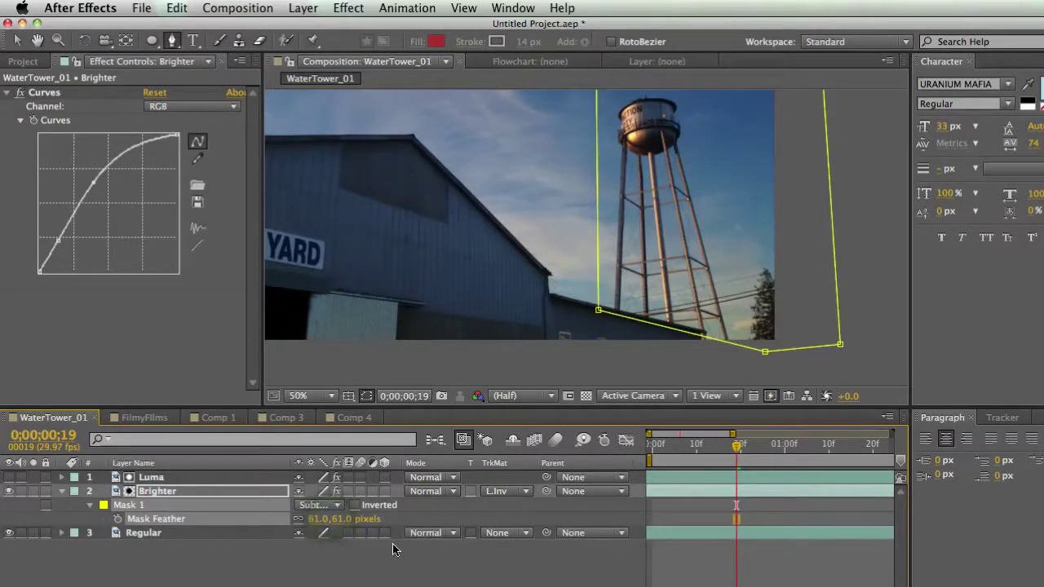
- Compare the mask inverted and the Brighter layer on and off, keeping the mask uninverted
click(386, 573)
click(355, 506)
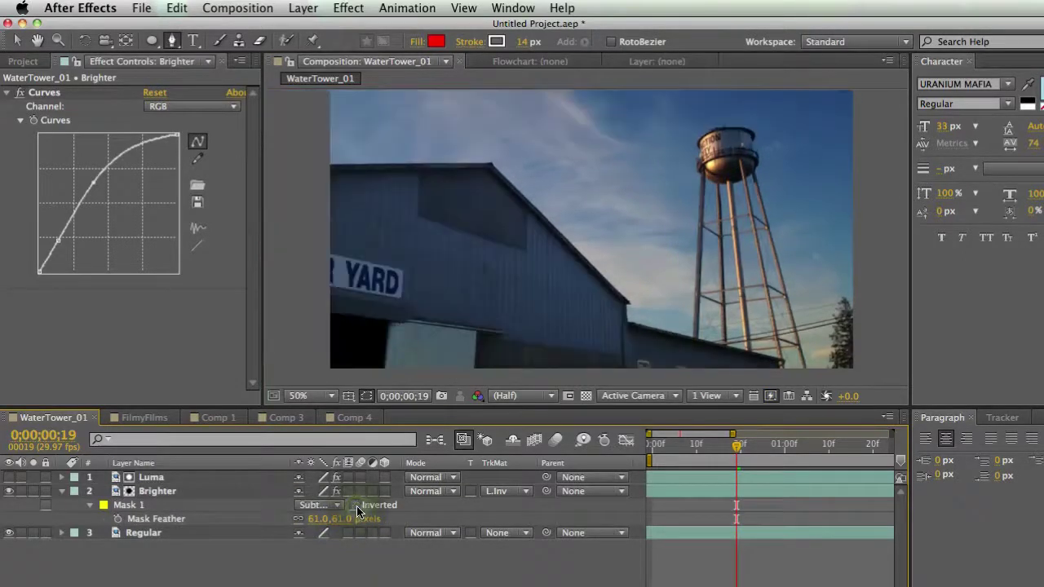
click(356, 505)
click(355, 506)
click(355, 506)
click(9, 491)
click(9, 492)
click(9, 492)
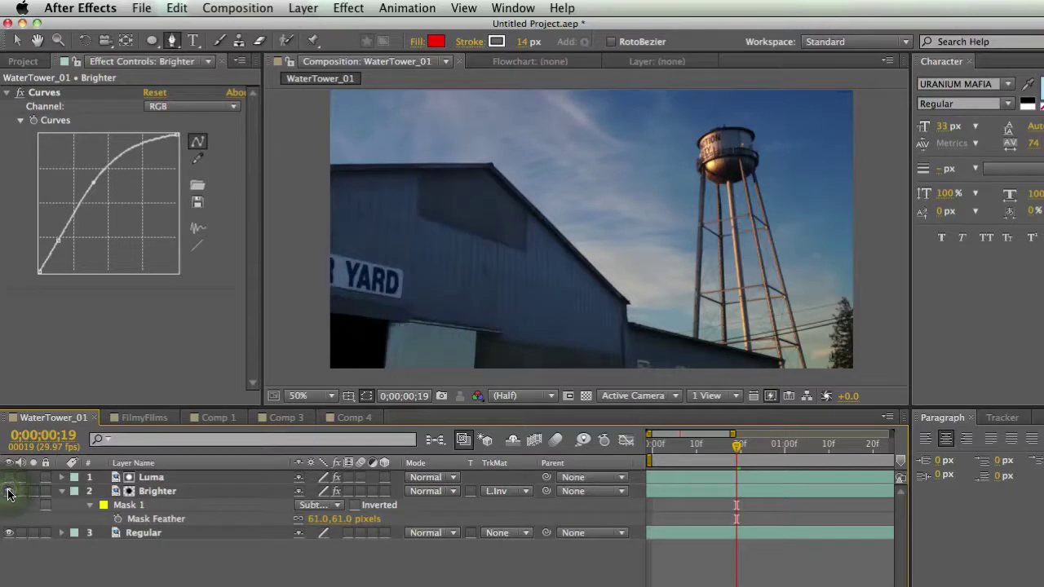
click(188, 509)
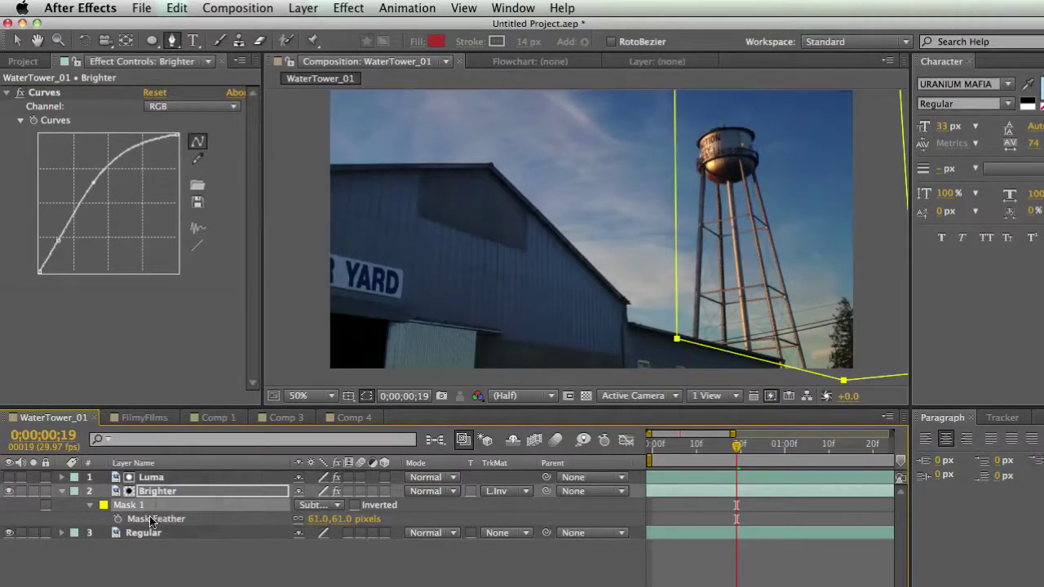
- Keyframe Mask 1's path and shift the mask left to fit the tower at the first frame
key(m)
click(116, 519)
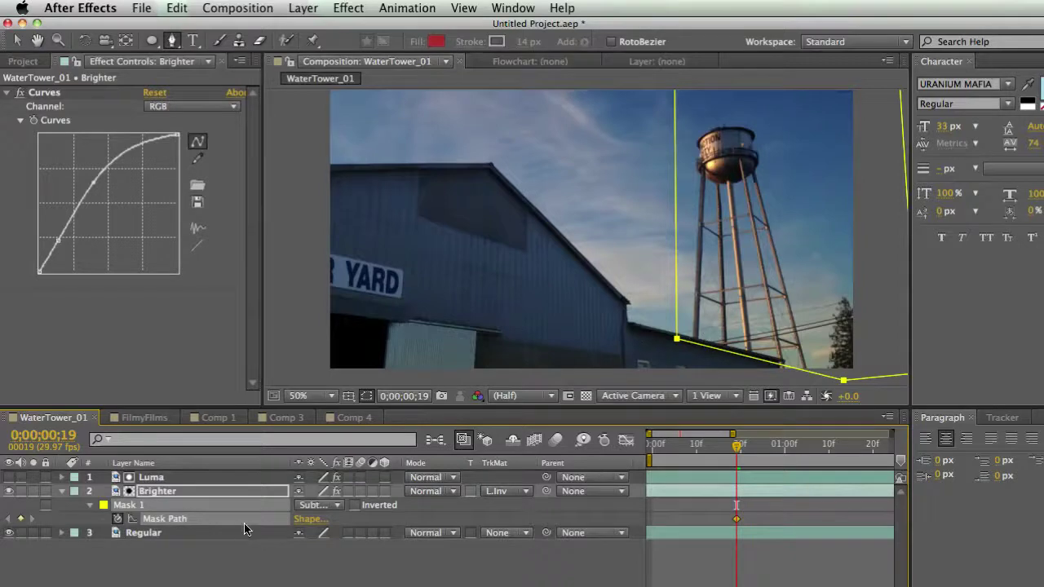
key(Home)
key(v)
double_click(786, 287)
drag(786, 288, 749, 289)
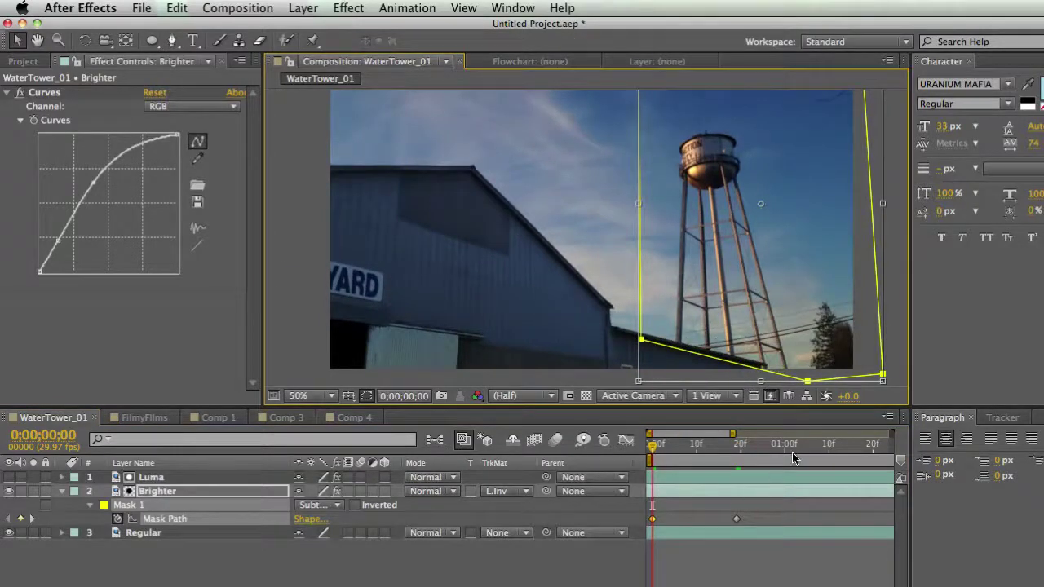
- Reposition the mask onto the tower at the last frame and at 0;00;01;03
key(End)
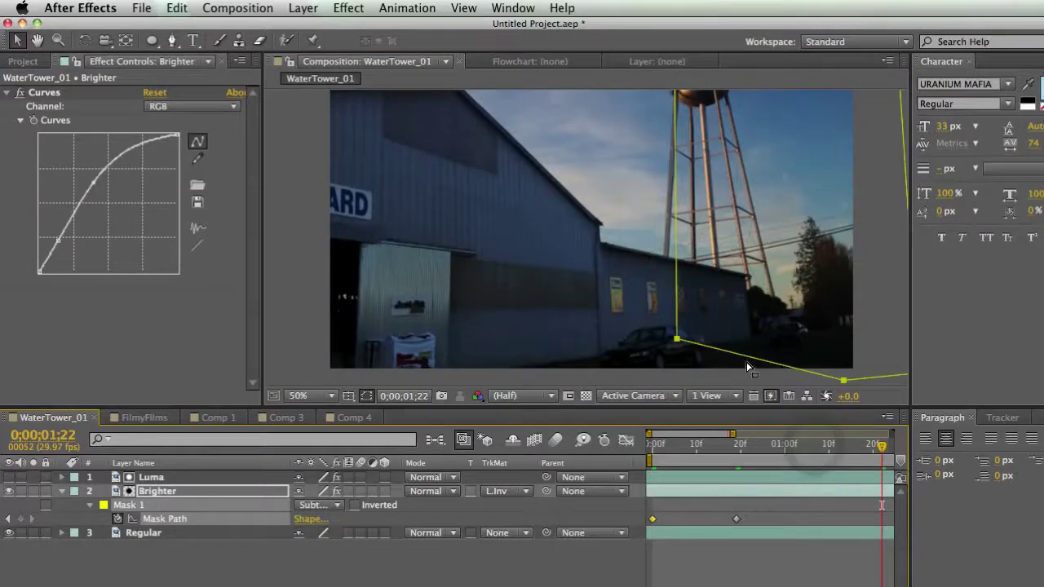
double_click(745, 356)
drag(746, 356, 711, 269)
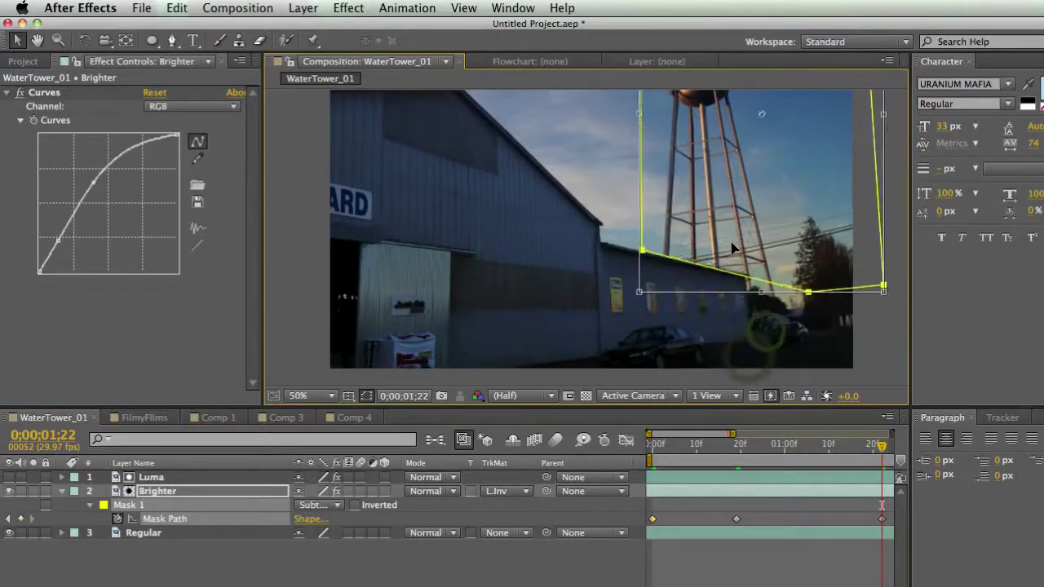
key(Return)
click(798, 446)
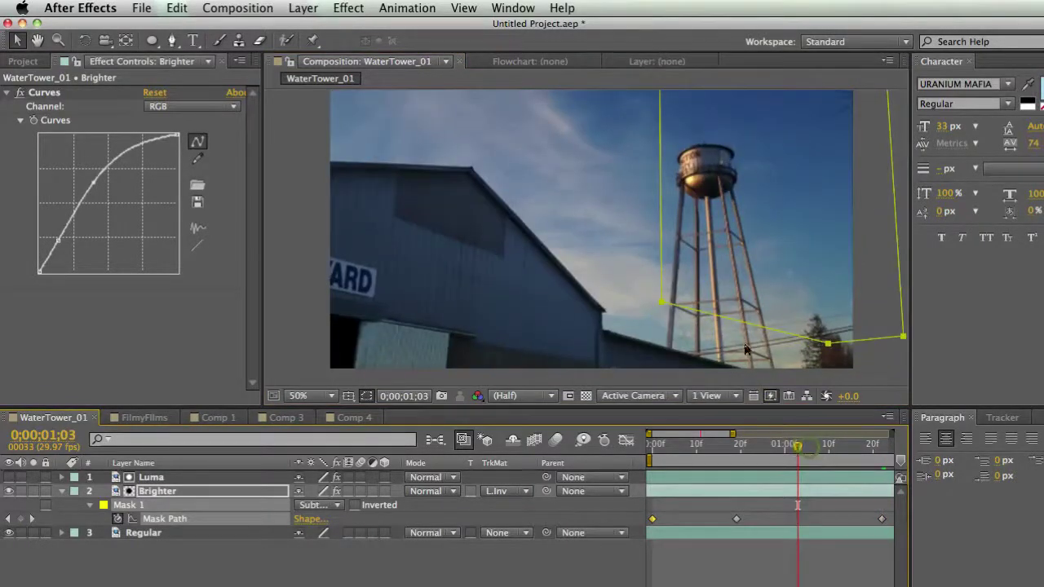
double_click(755, 321)
drag(755, 320, 744, 353)
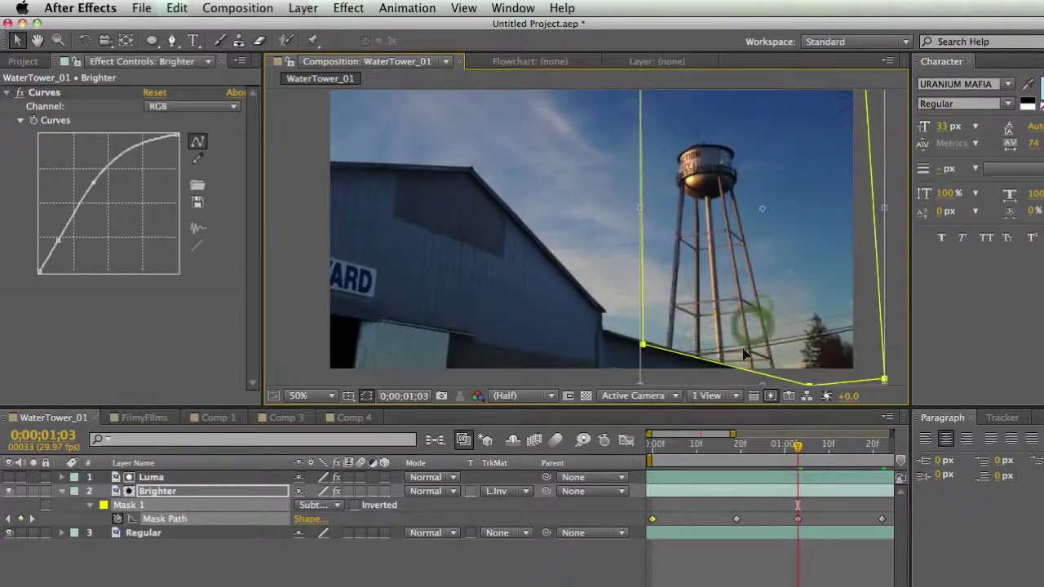
- Refit the mask at 0;00;00;26 and scrub through the shot to review its animation
click(767, 445)
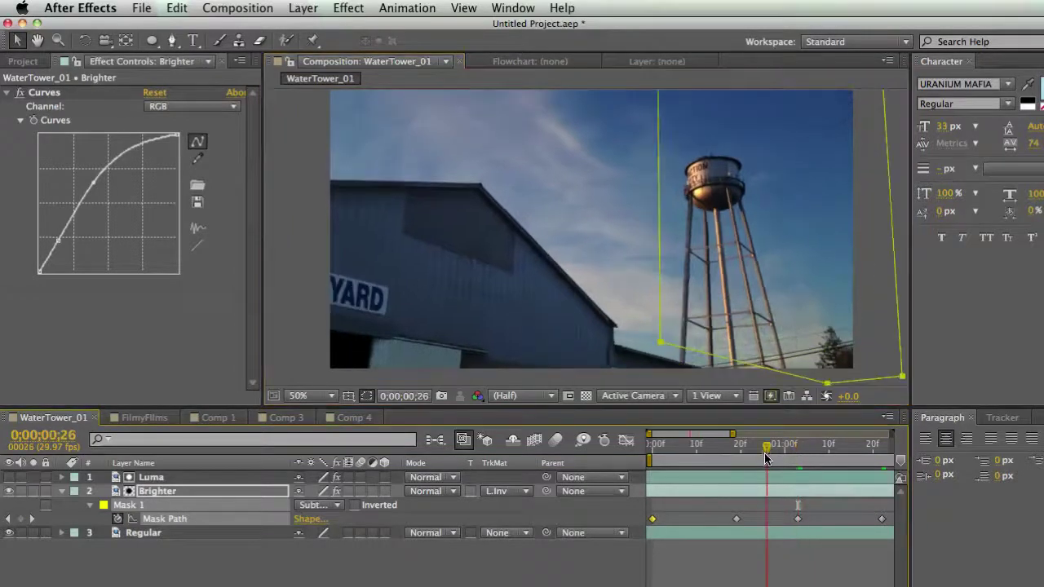
click(740, 361)
double_click(738, 362)
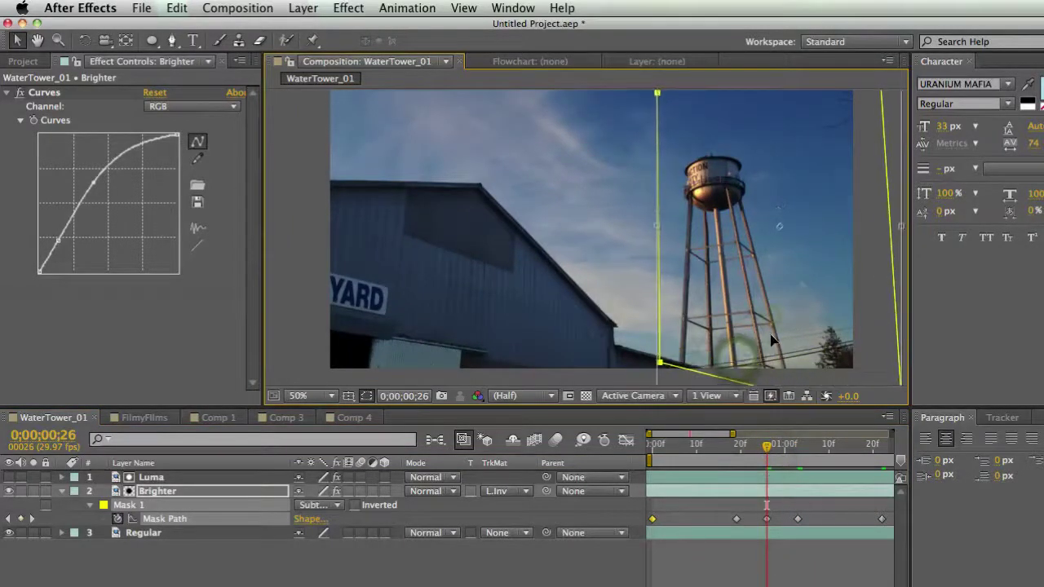
click(696, 454)
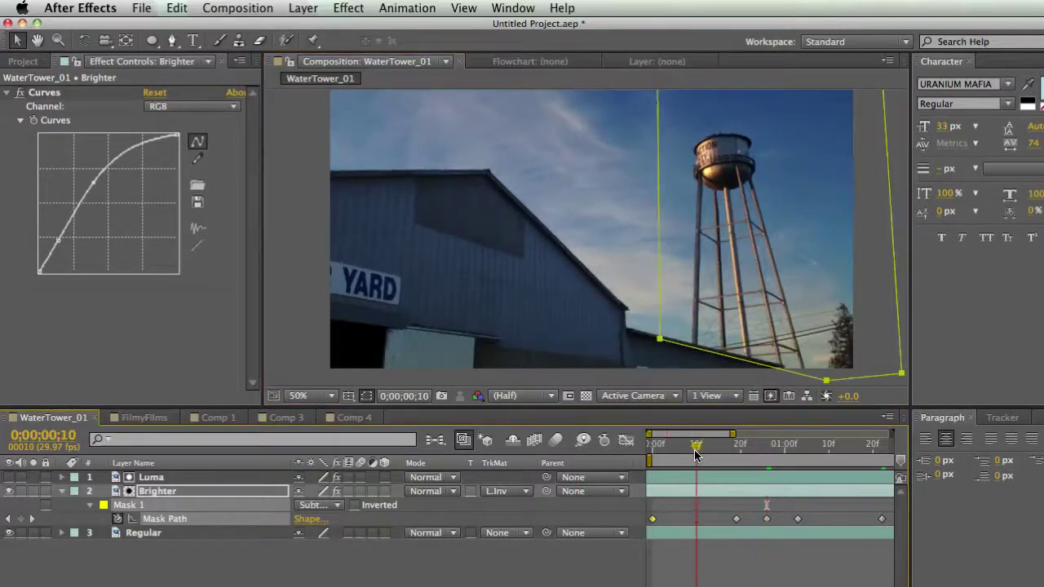
drag(696, 454, 829, 451)
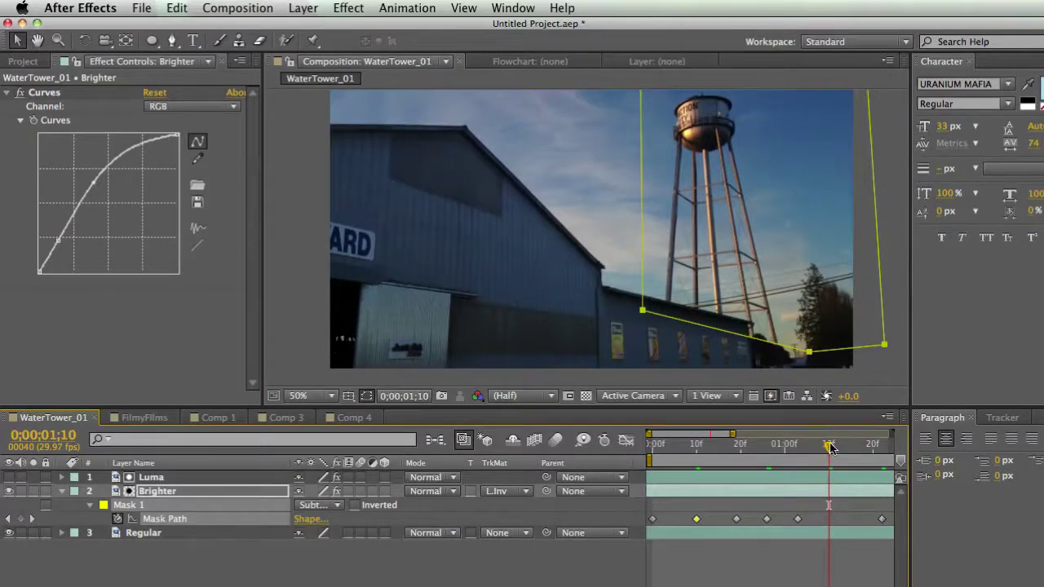
drag(834, 451, 644, 463)
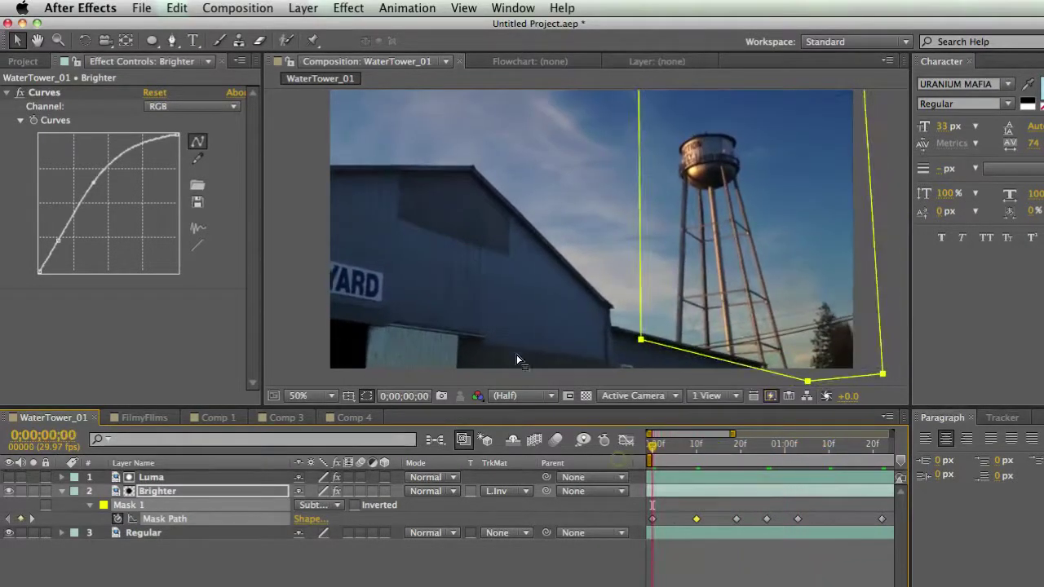
key(space)
key(grave)
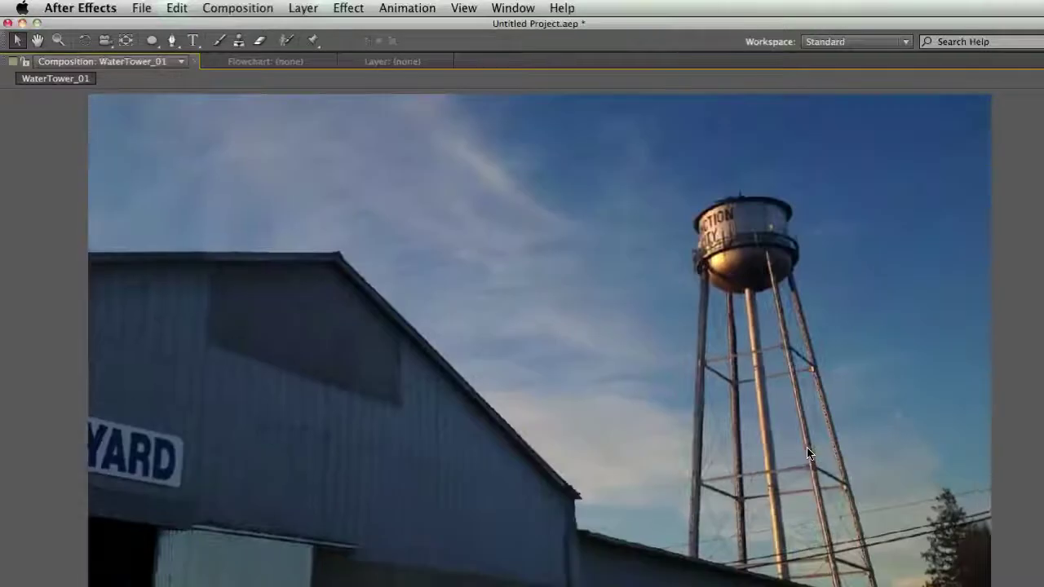
key(grave)
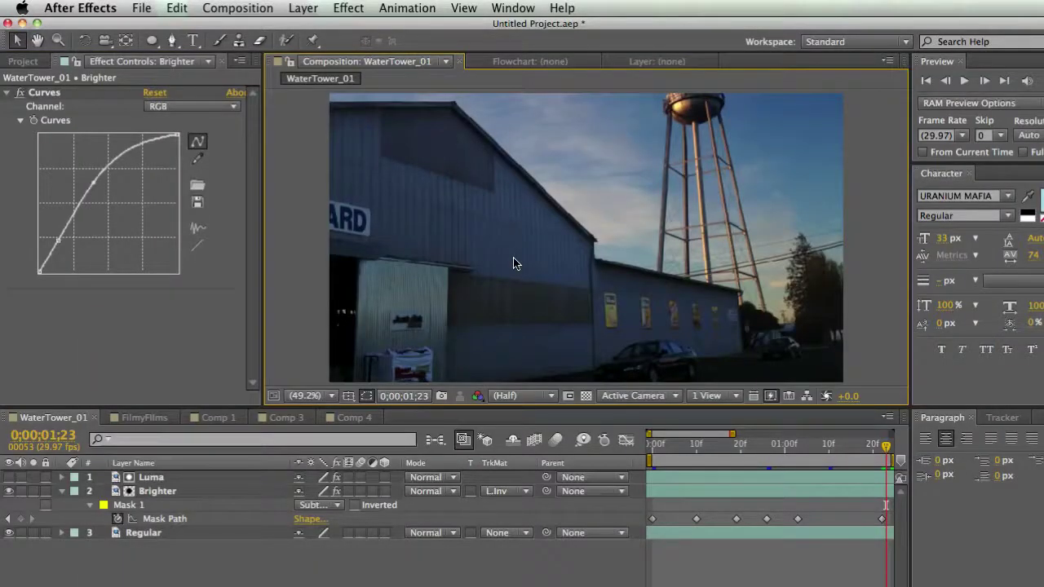